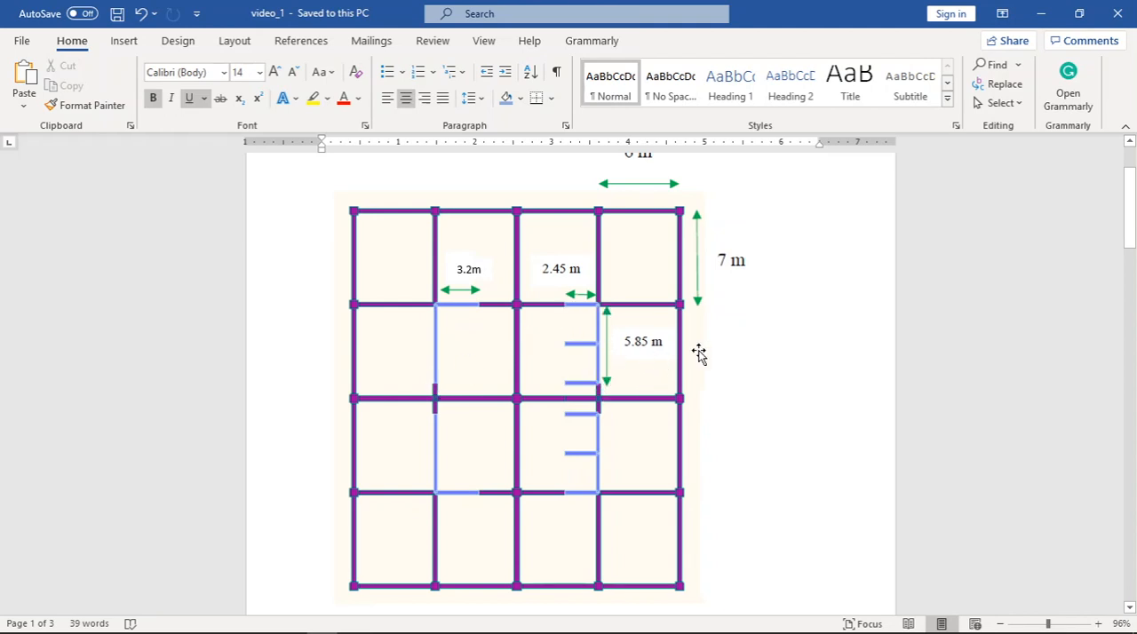
In MIDAS Gen, divide the upper and lower horizontal beams of the left central bays at an unequal distance of 3.2 m, per the Word plan.
click(1039, 15)
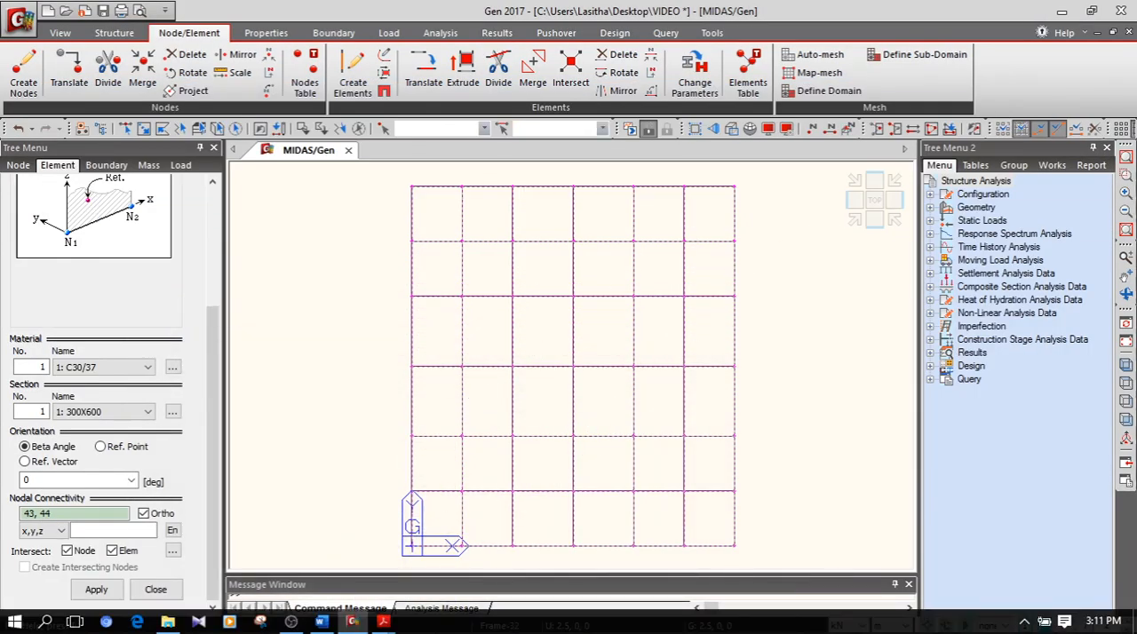
click(125, 128)
click(533, 301)
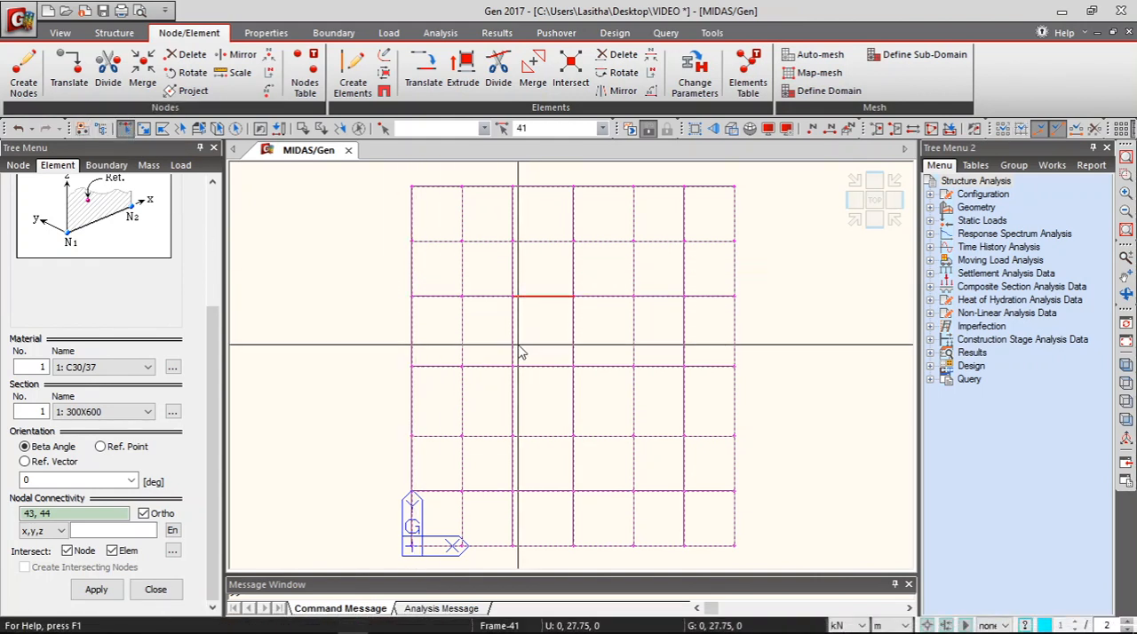
click(533, 437)
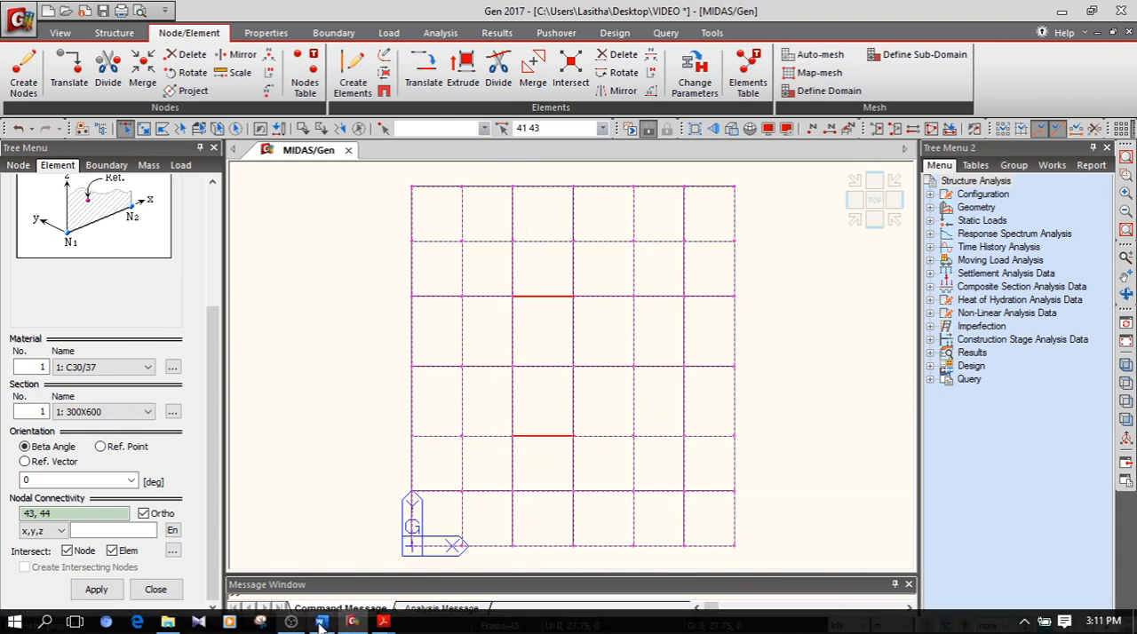
click(322, 622)
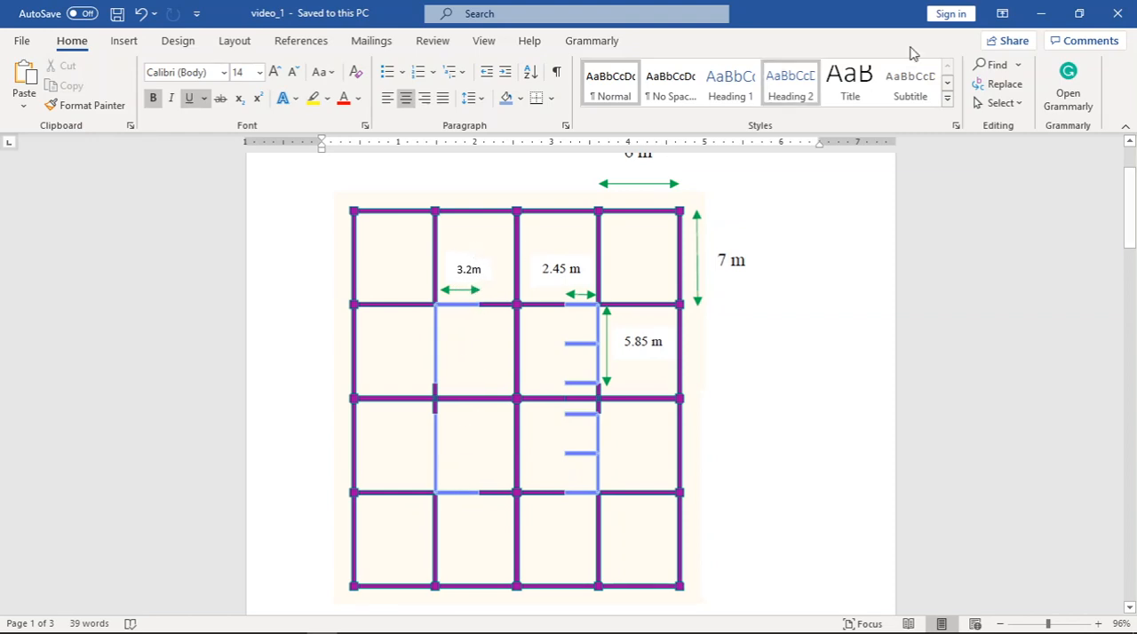
click(1039, 13)
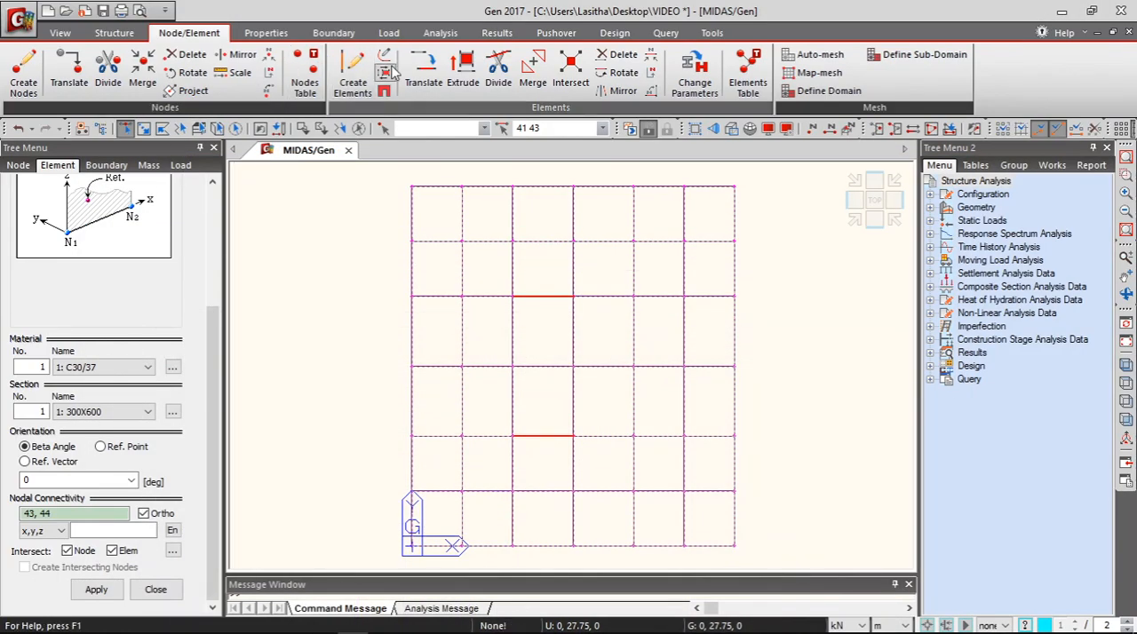
click(497, 71)
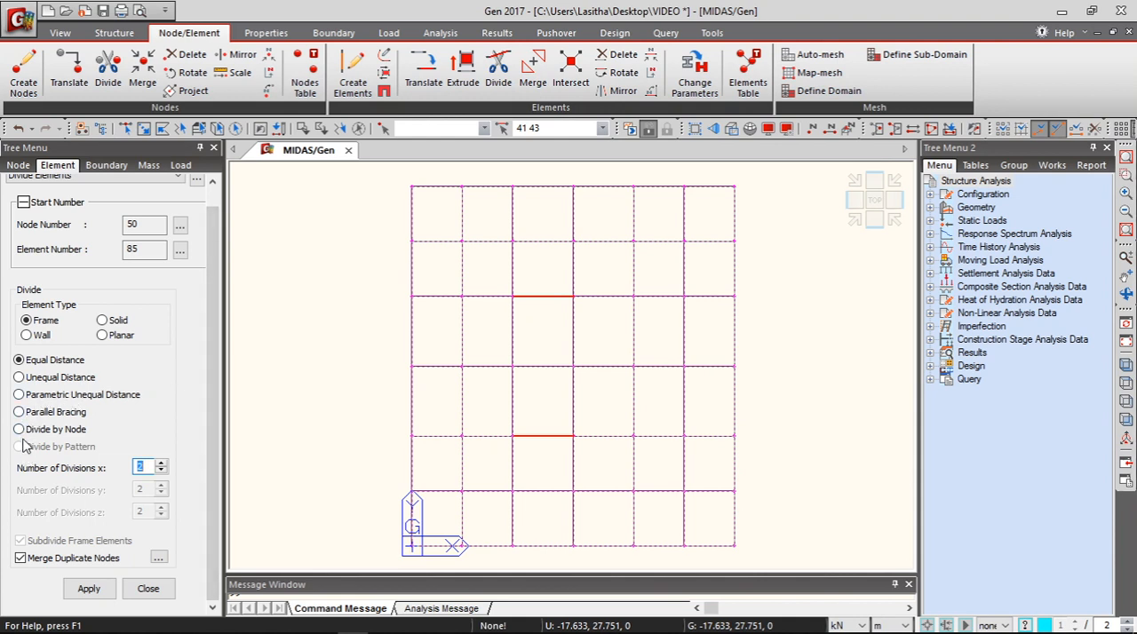
click(19, 378)
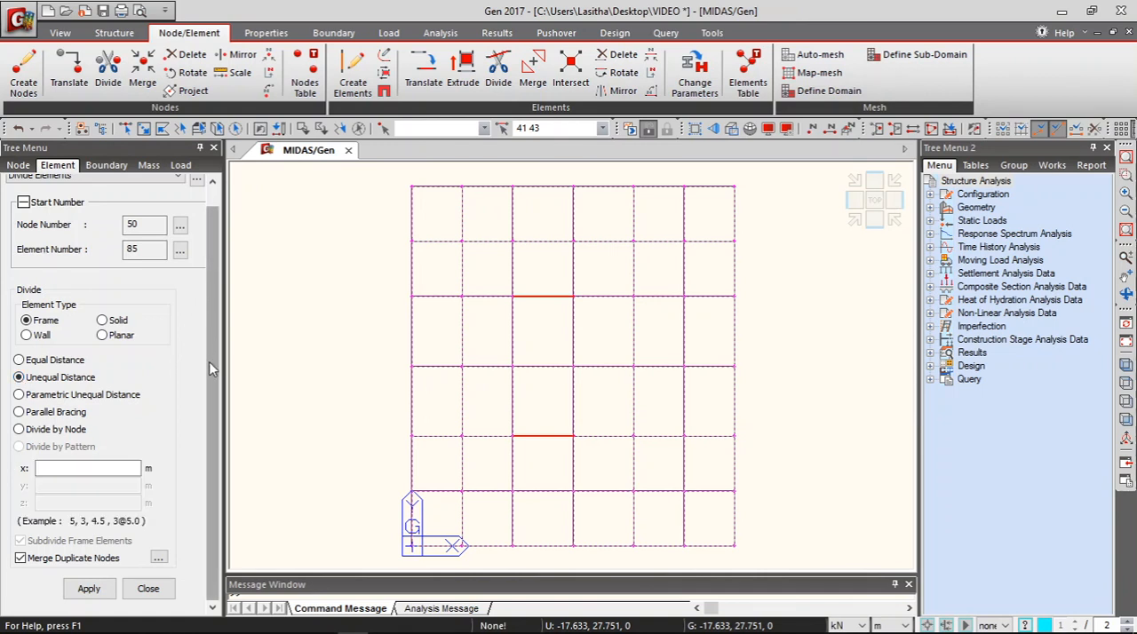
click(116, 469)
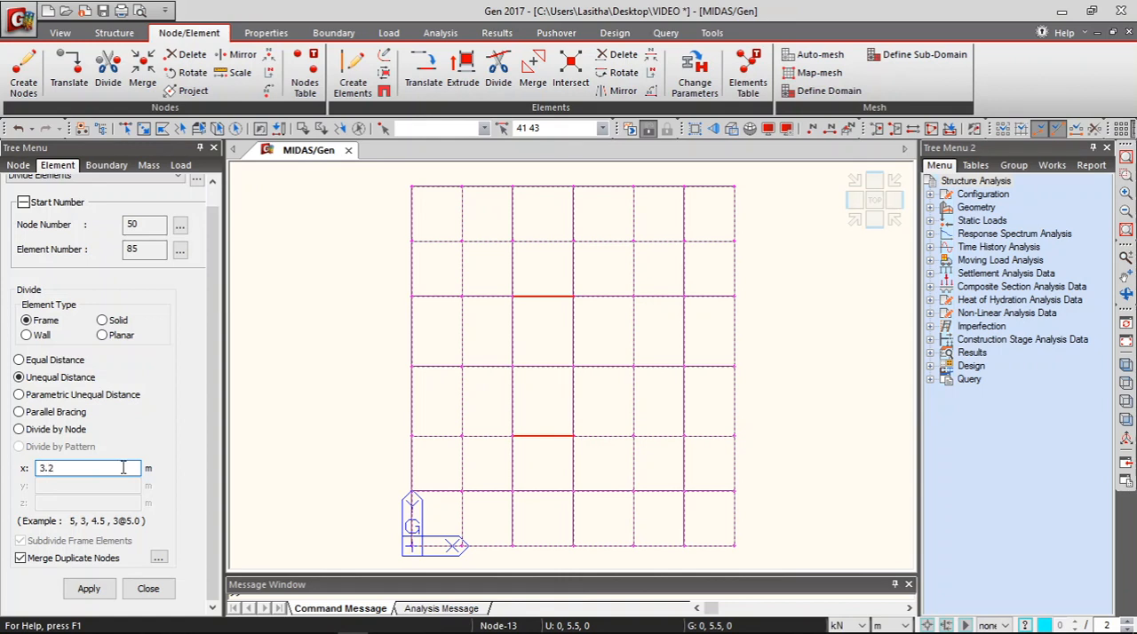
click(86, 591)
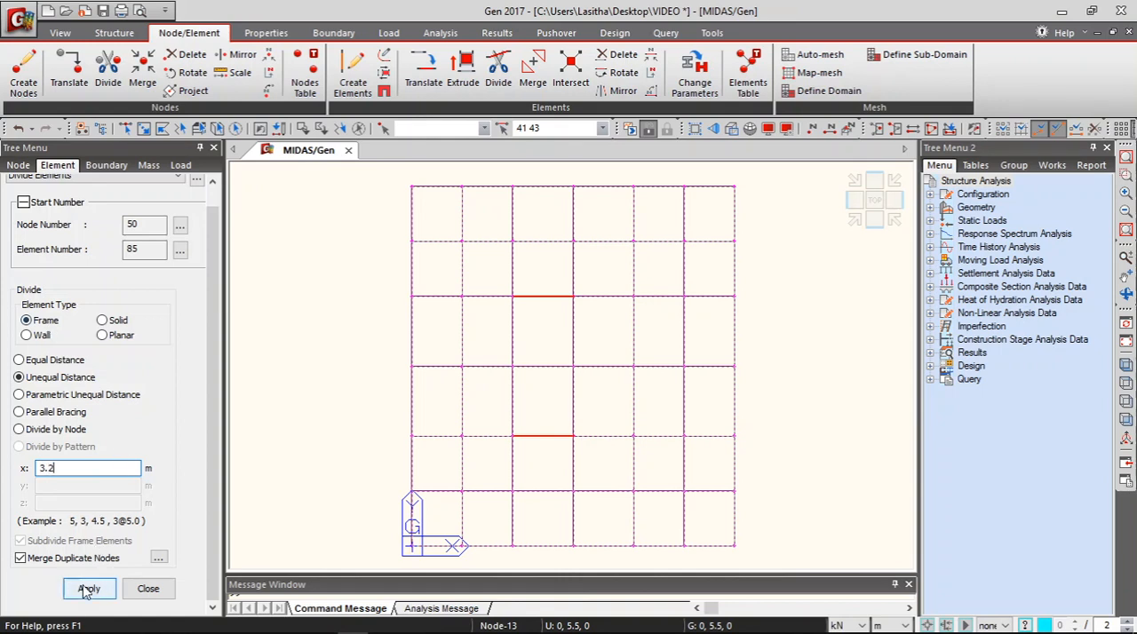
click(86, 590)
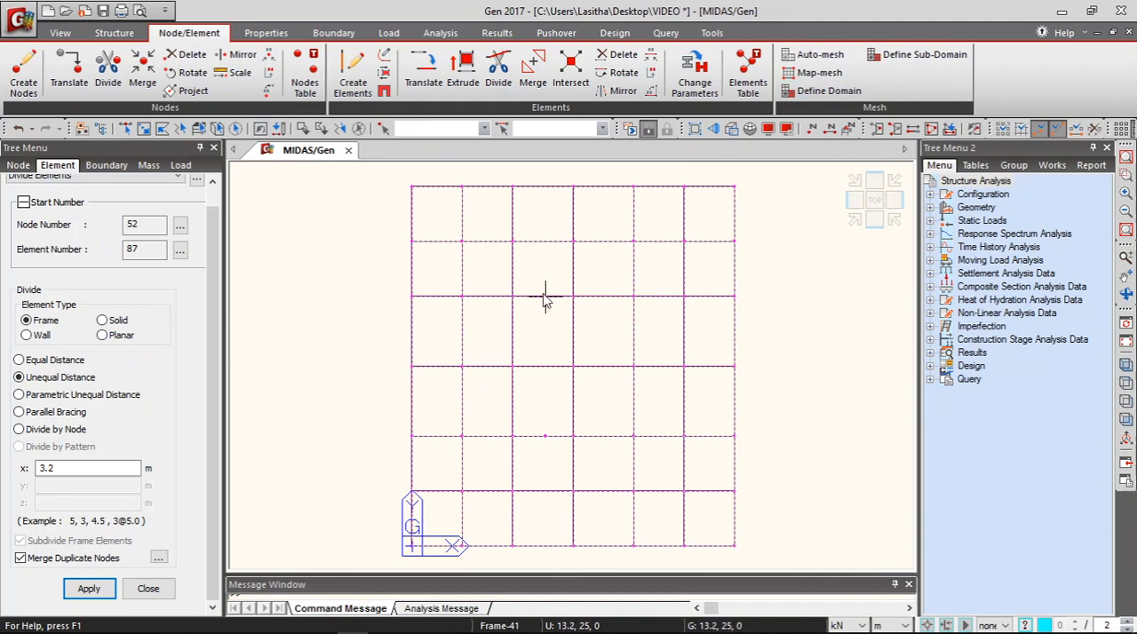
Check the Word plan and divide the upper vertical beam on the left edge of the central bays at 5.85 m in MIDAS Gen.
click(353, 73)
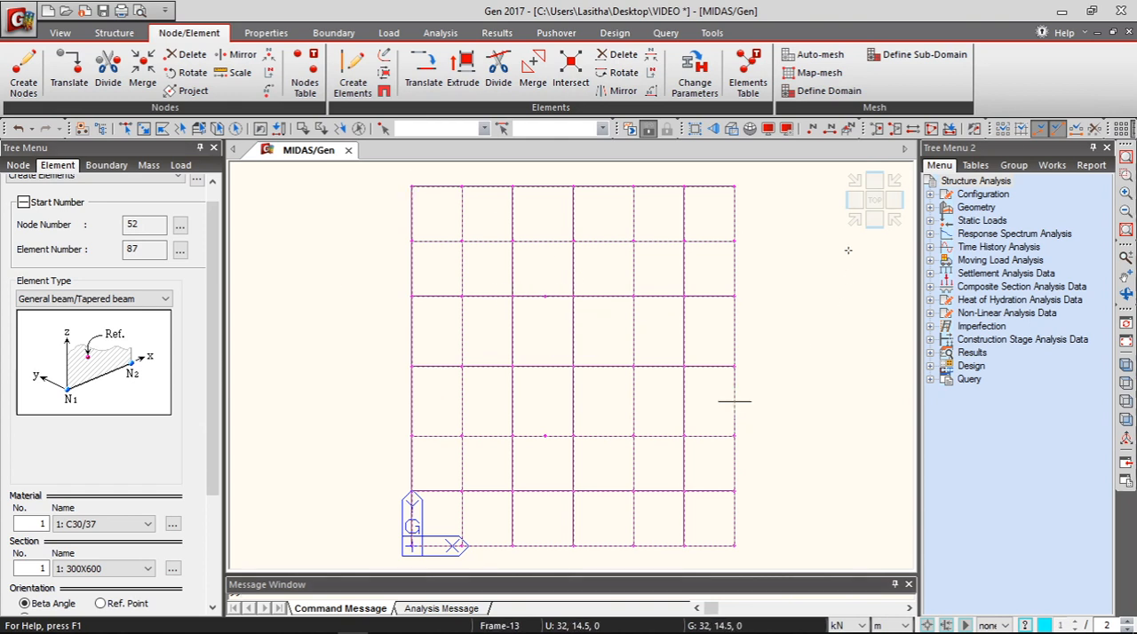
mouse_move(377, 625)
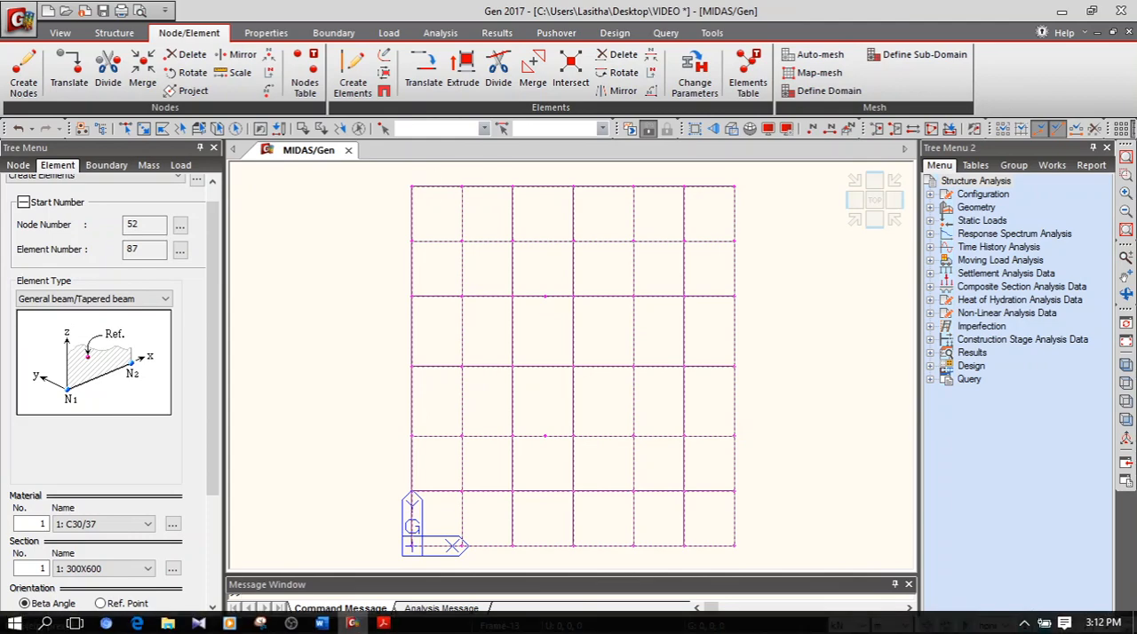
click(321, 621)
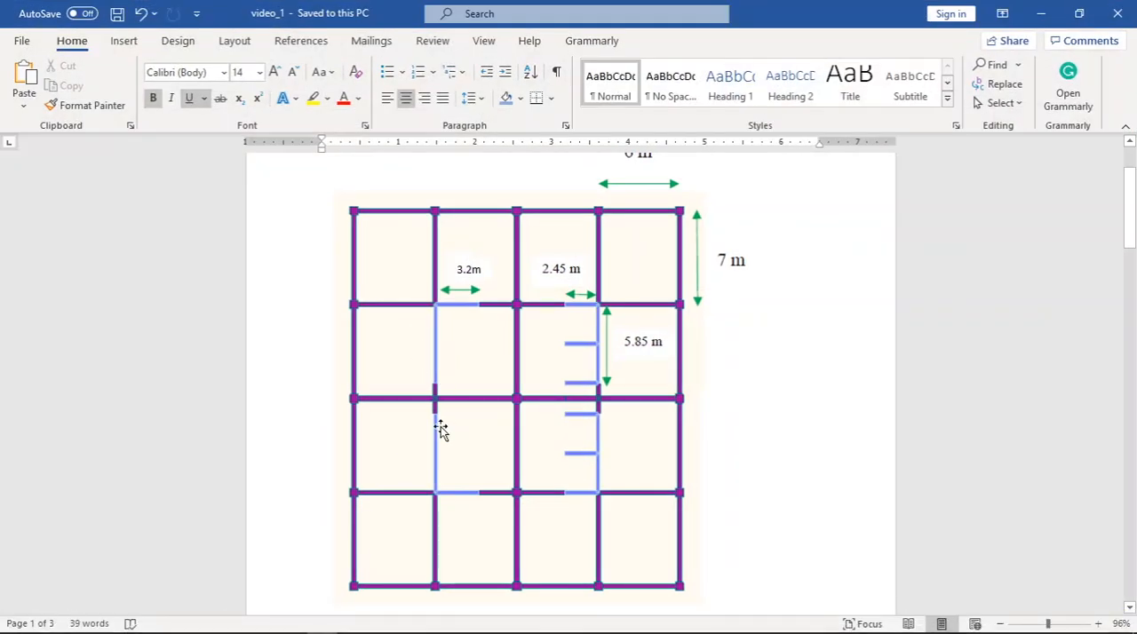
click(1040, 13)
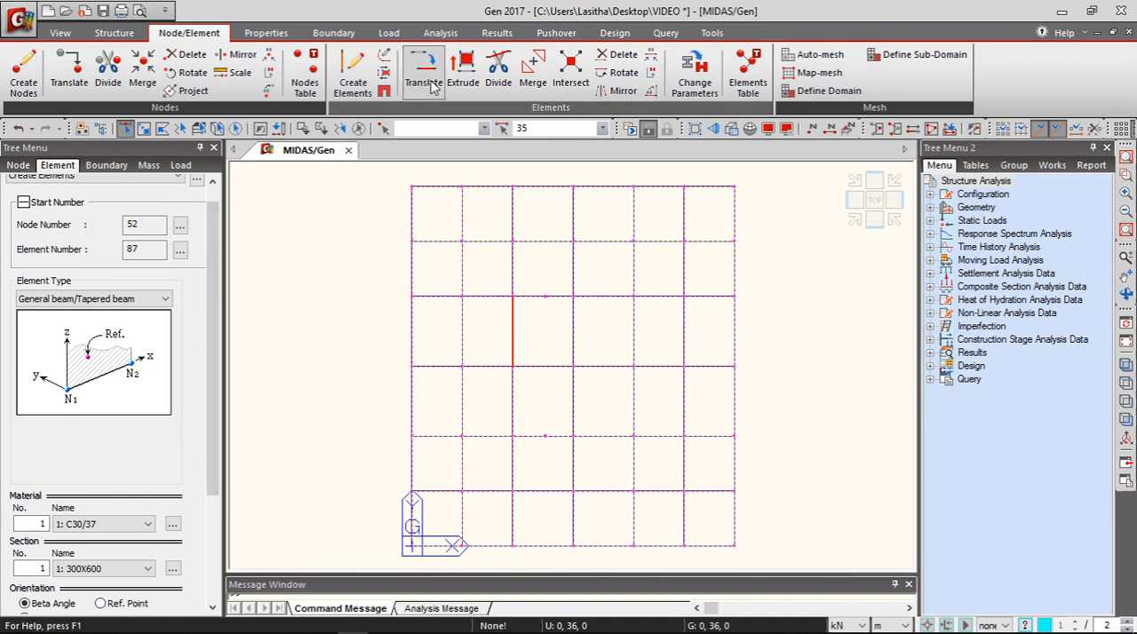
click(498, 69)
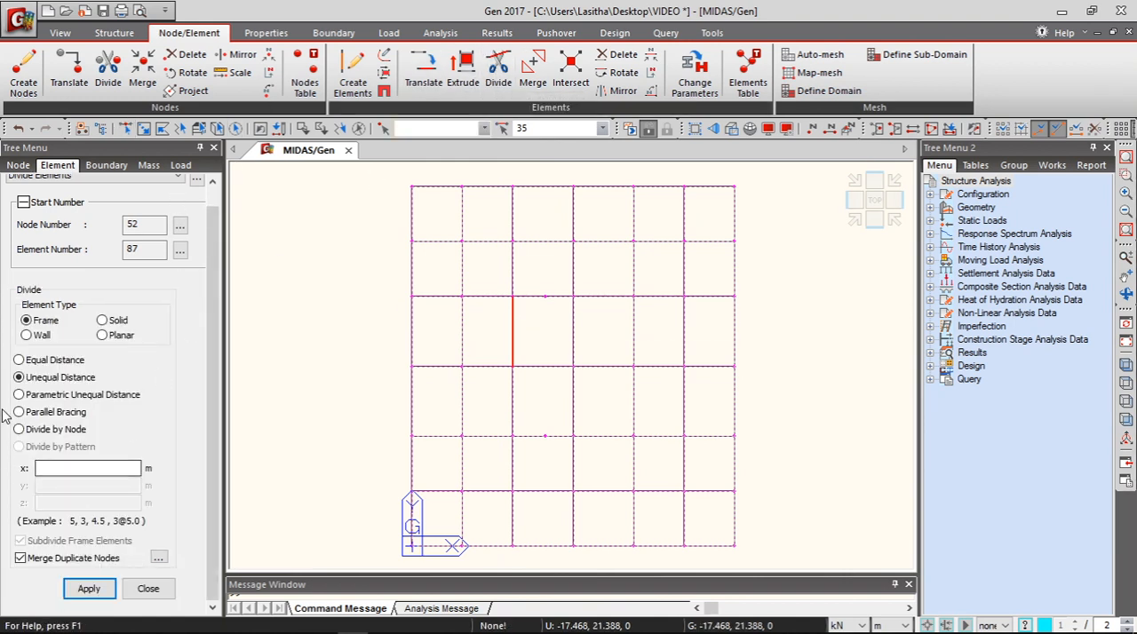
click(47, 462)
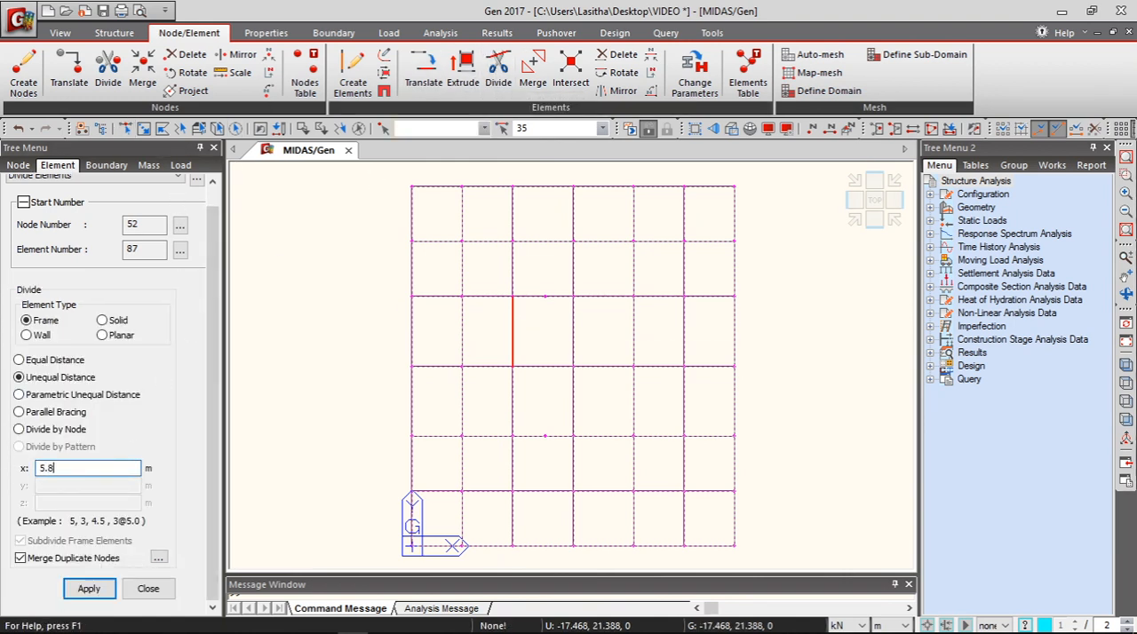
click(89, 589)
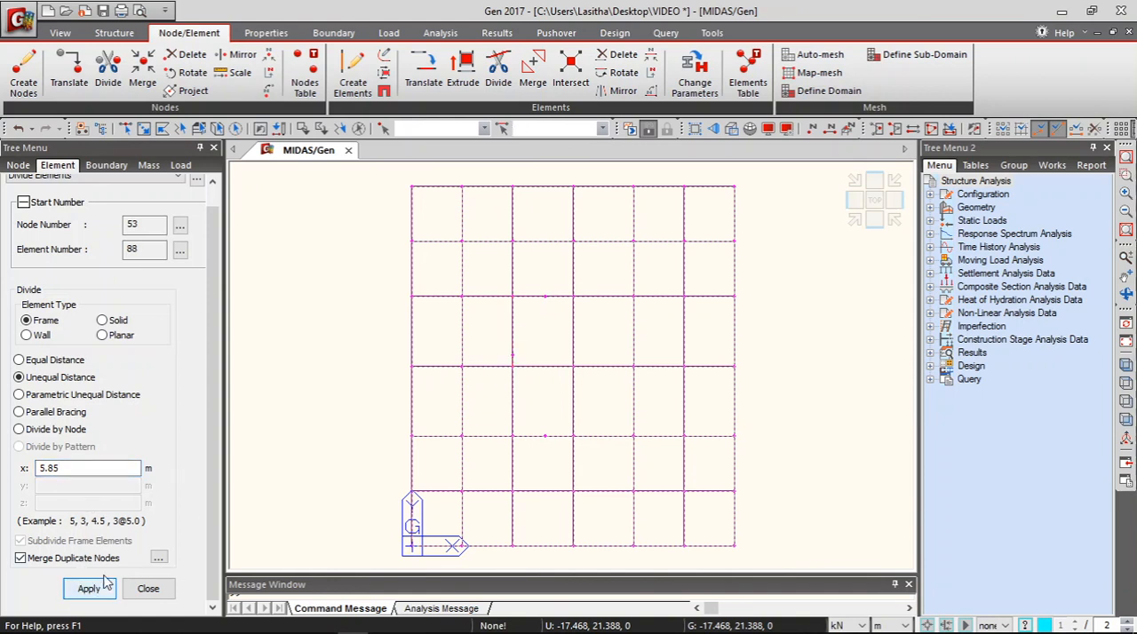
Divide the lower vertical beam on the left edge of the central bays at an unequal distance of 1.15 m.
click(125, 129)
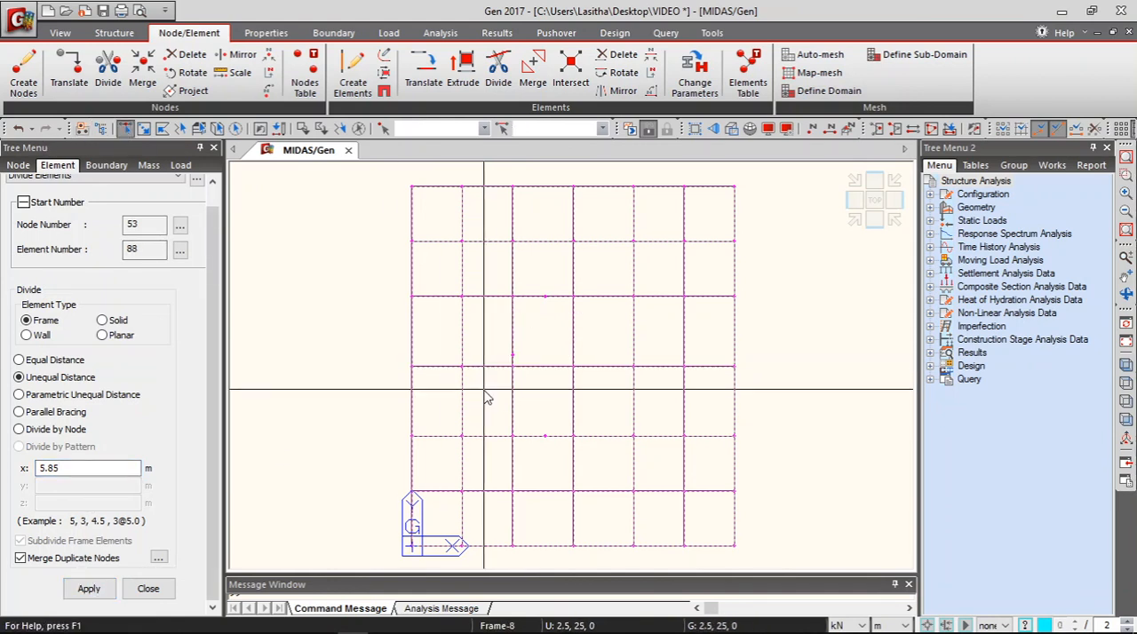
click(512, 400)
click(63, 468)
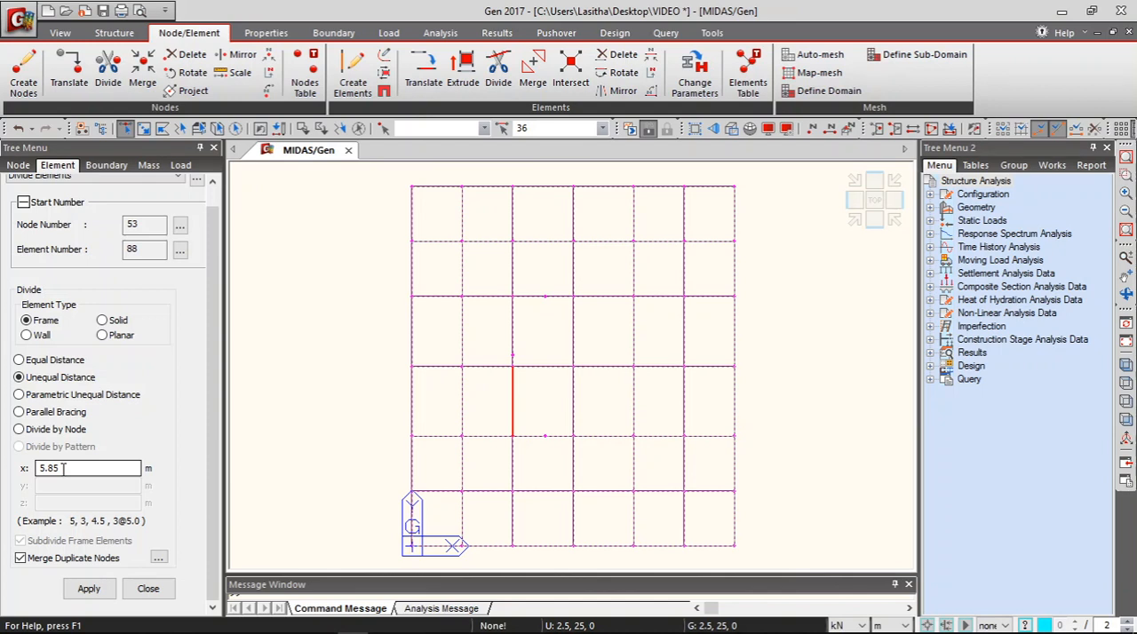
double_click(32, 469)
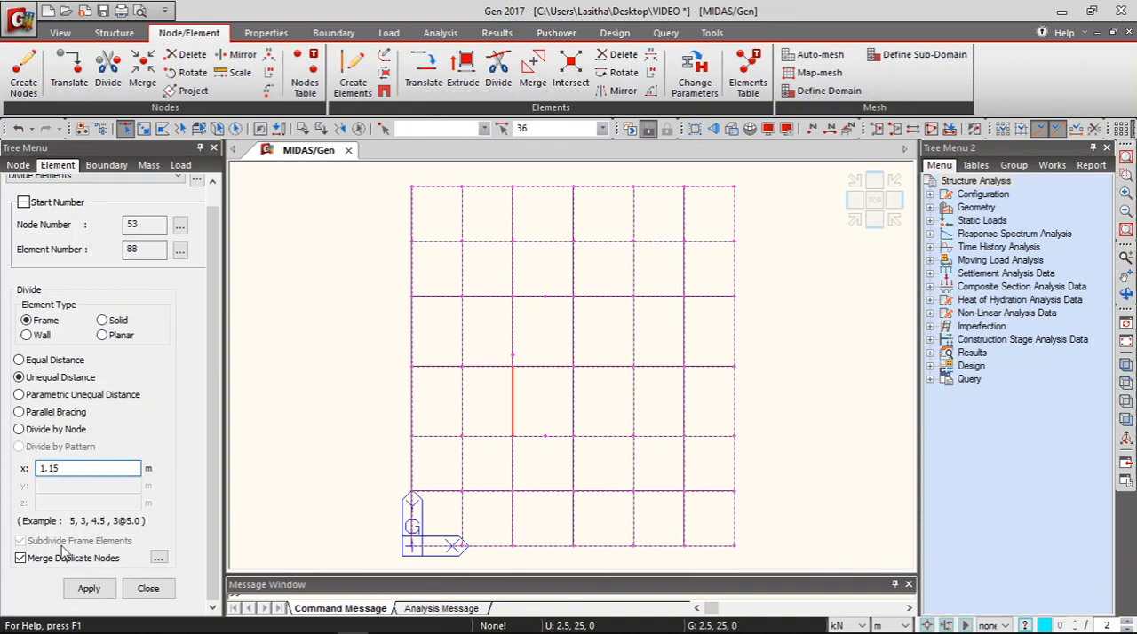
click(89, 588)
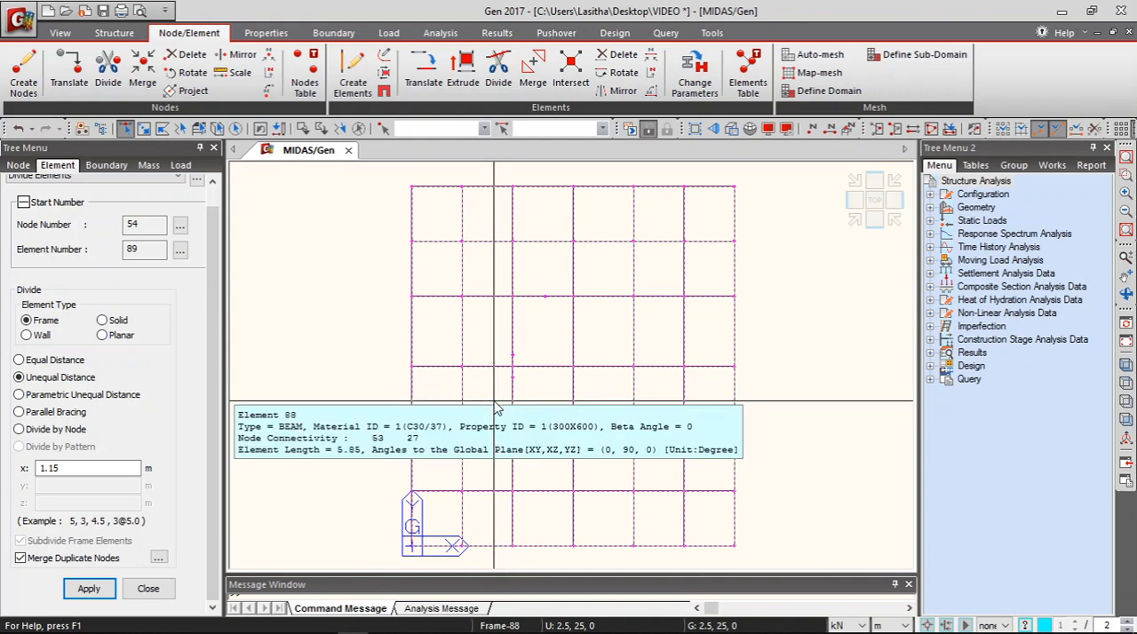
Check the Word plan and divide the lower vertical beam on the right edge of the central bays at 1.15 m in MIDAS Gen.
mouse_move(447, 632)
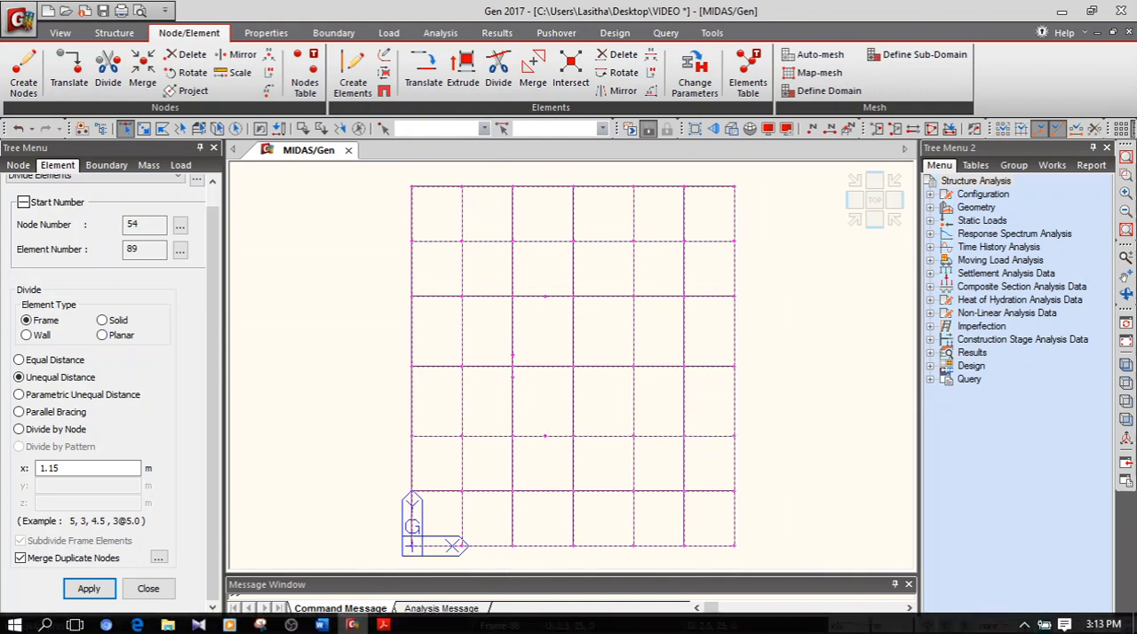
click(321, 621)
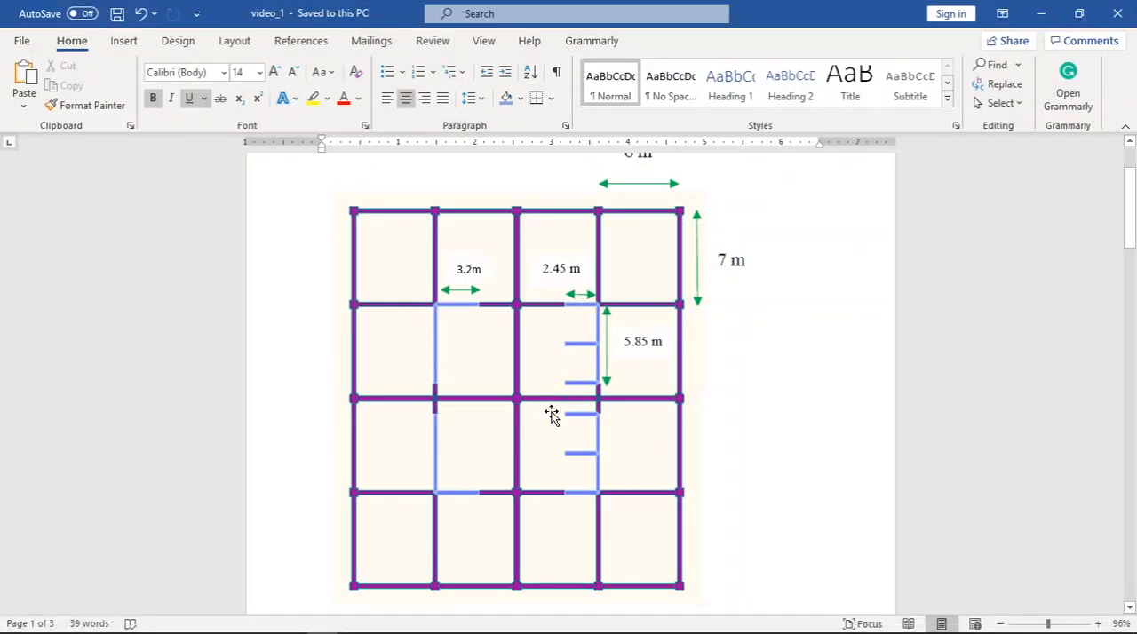
click(1044, 20)
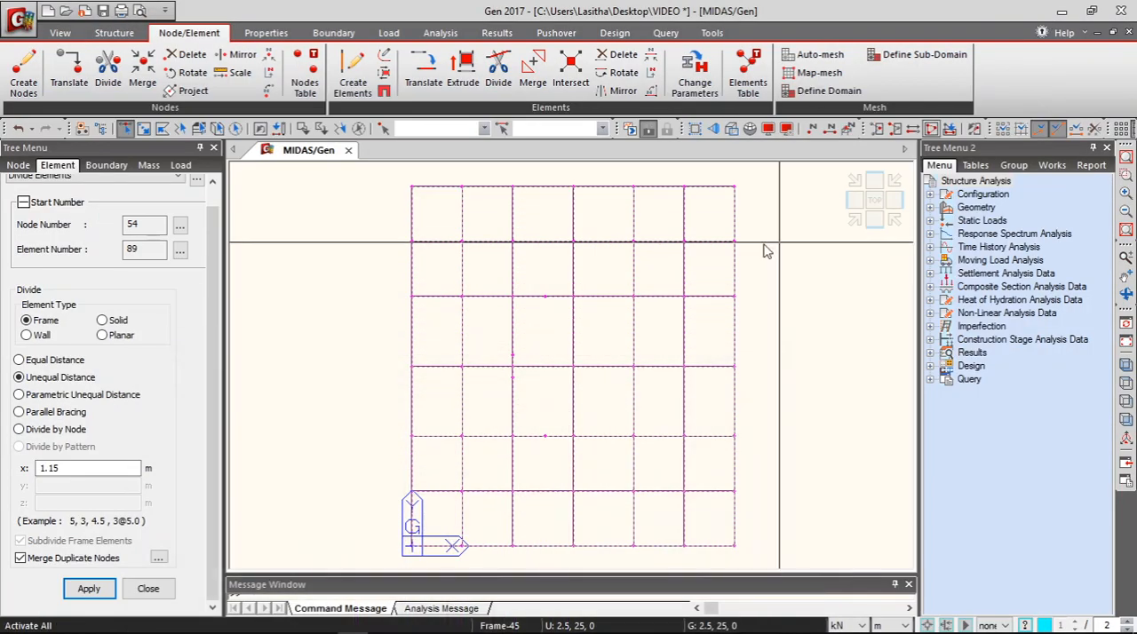
click(633, 404)
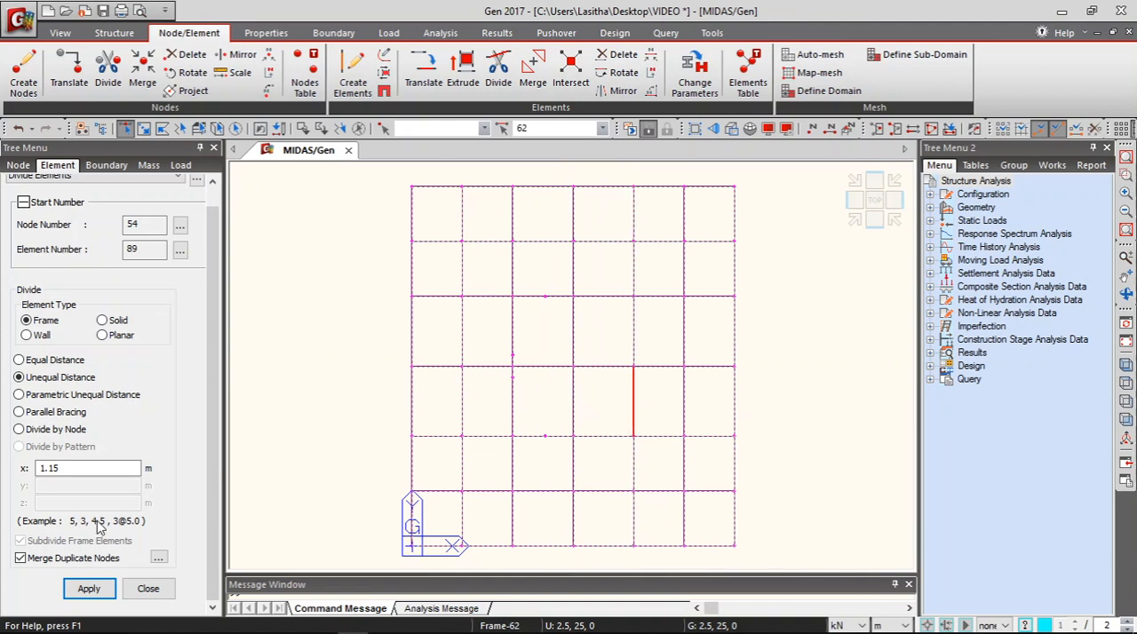
click(89, 589)
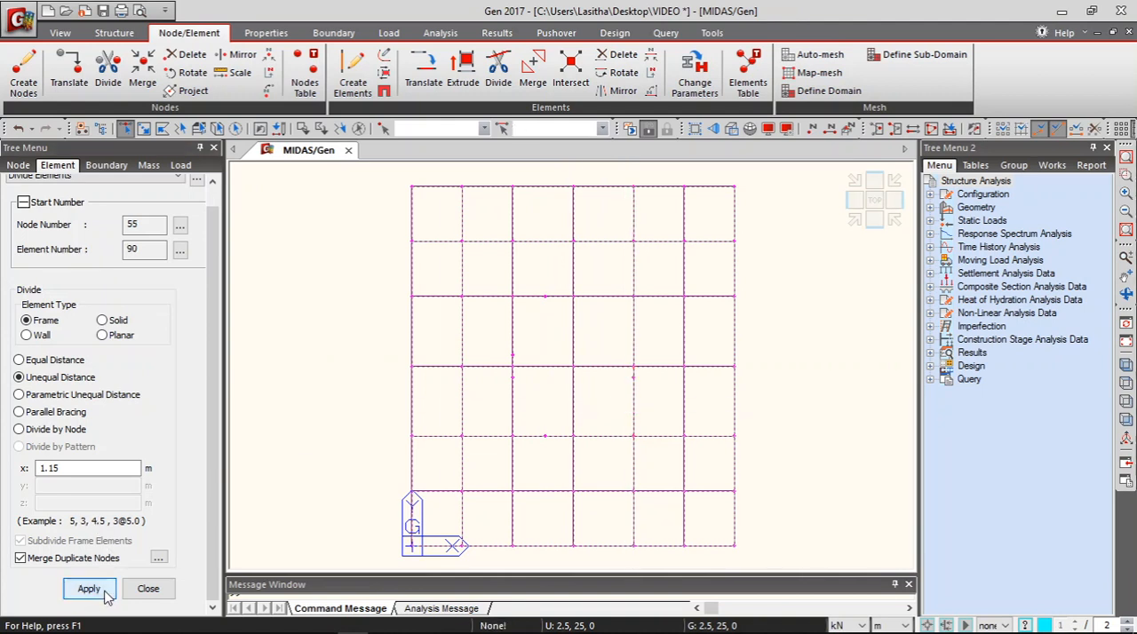
Divide the upper vertical beam on the right edge of the central bays at an unequal distance of 5.85 m.
click(633, 326)
double_click(68, 468)
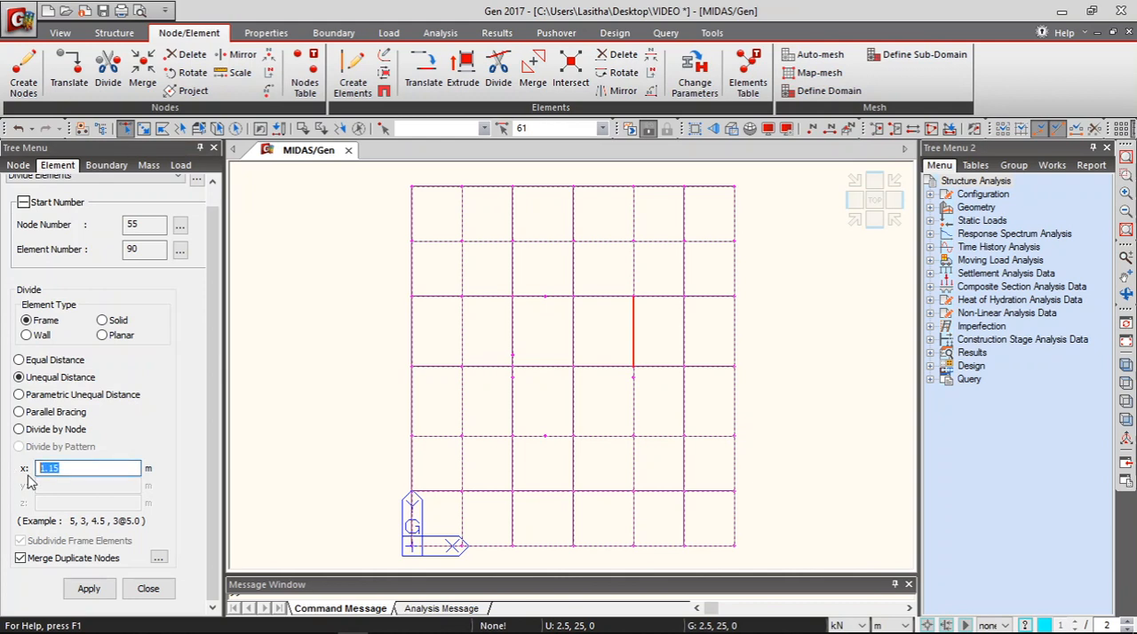
text(5)
click(89, 589)
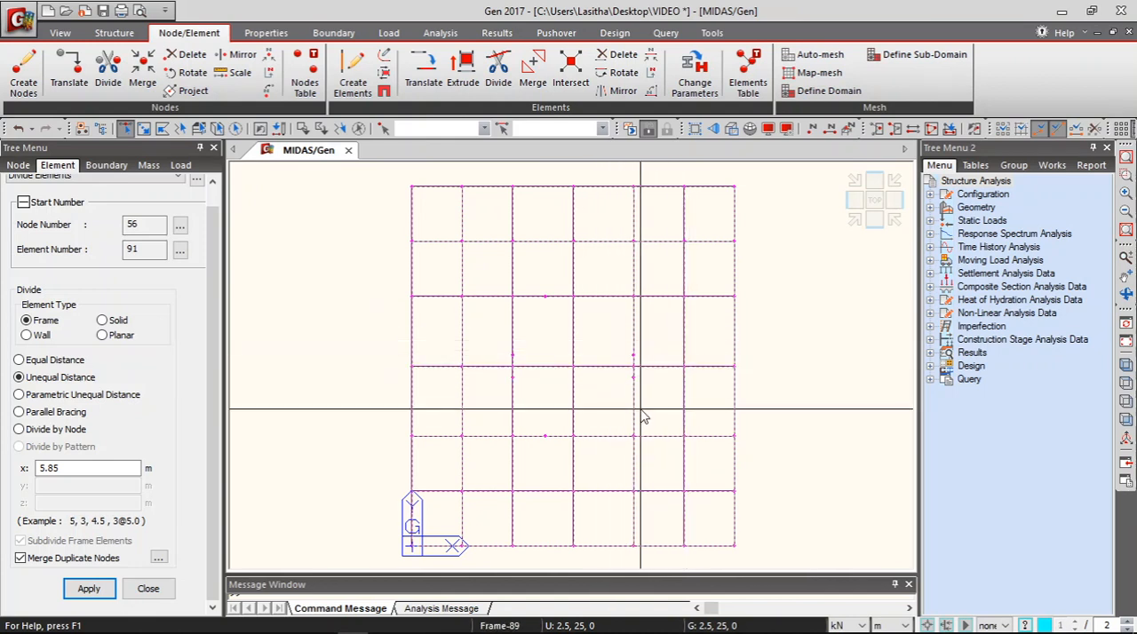
Divide the upper and lower horizontal beams of the right central bays at an unequal distance of 3.55 m.
click(613, 297)
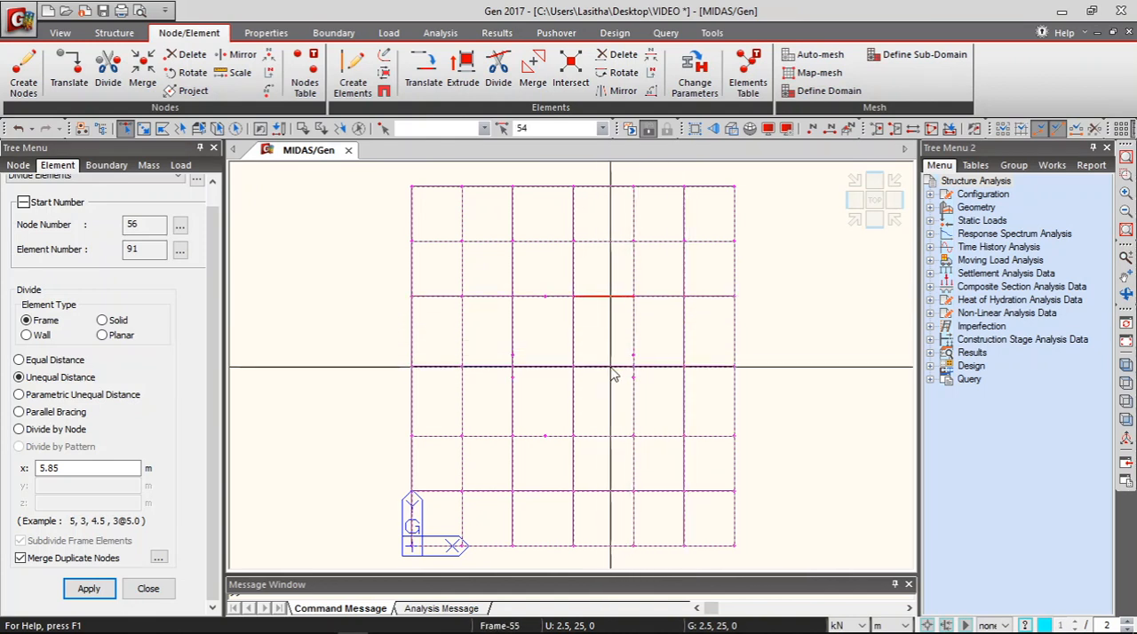
click(613, 439)
click(63, 468)
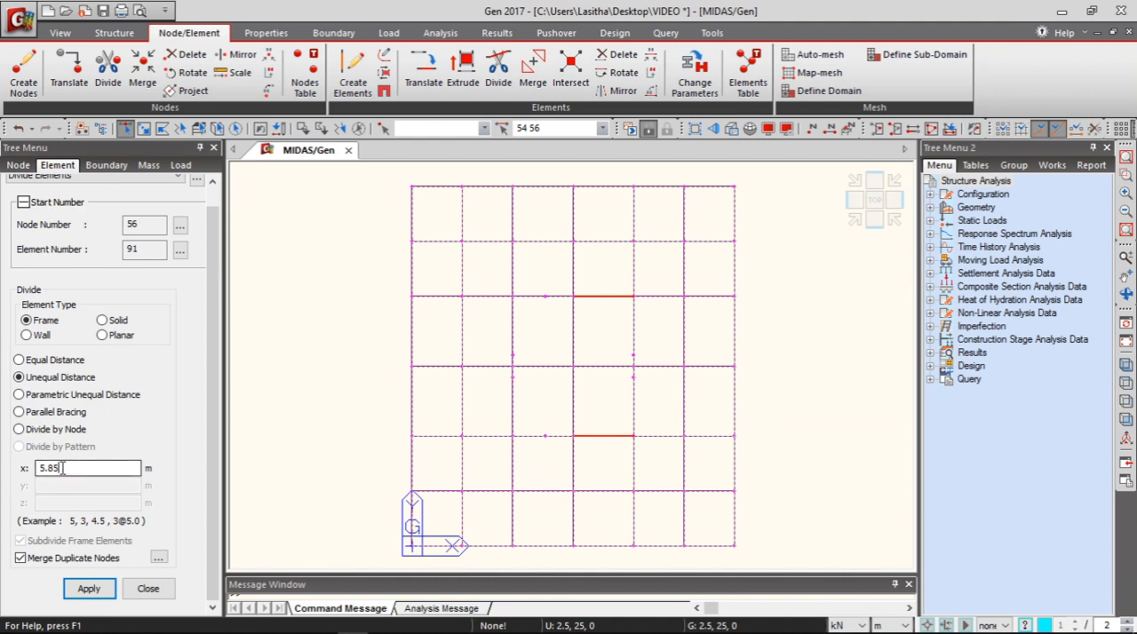
drag(63, 468, 4, 472)
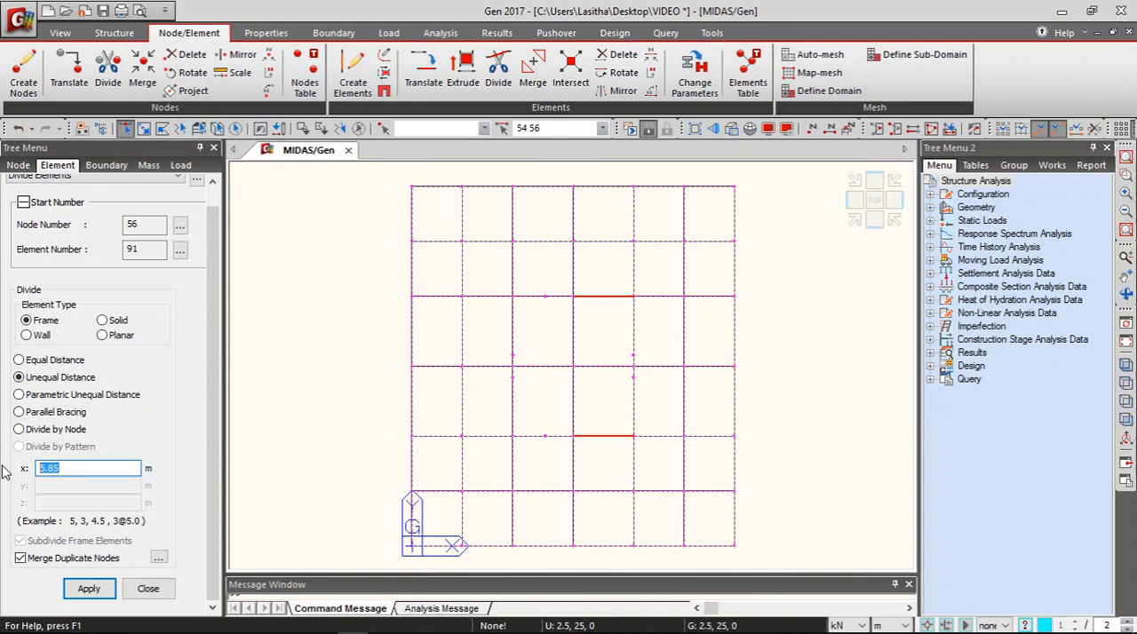
text(3.55)
click(87, 590)
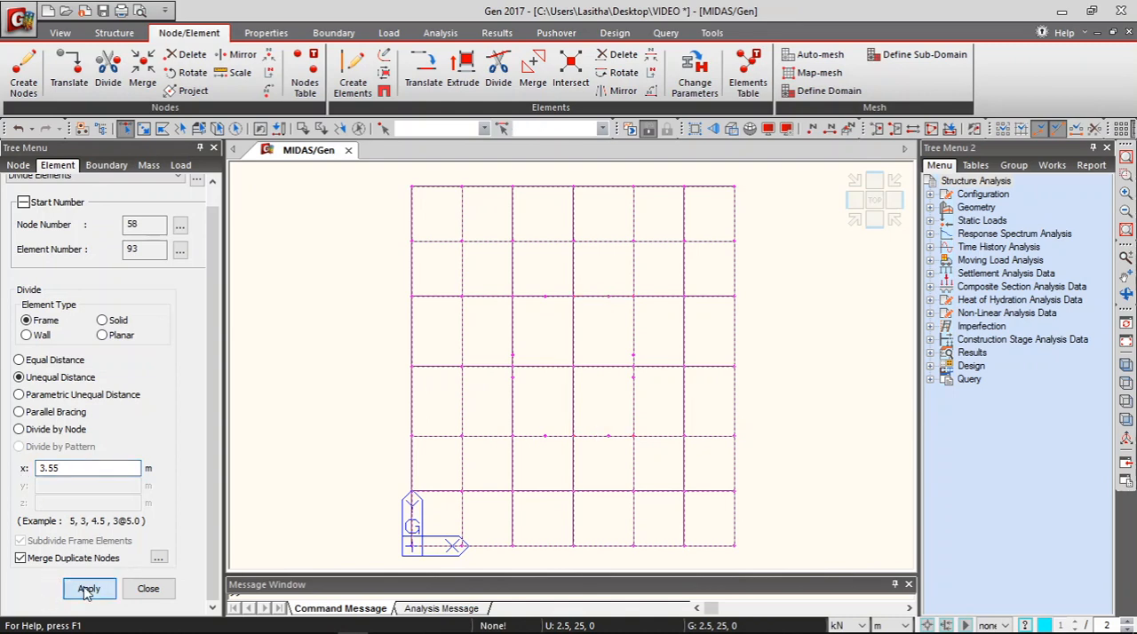
Check the short wall positions in the Word plan, and in MIDAS Gen try copying the right central bay's upper division node by 0, 2.925, 0 m.
mouse_move(459, 629)
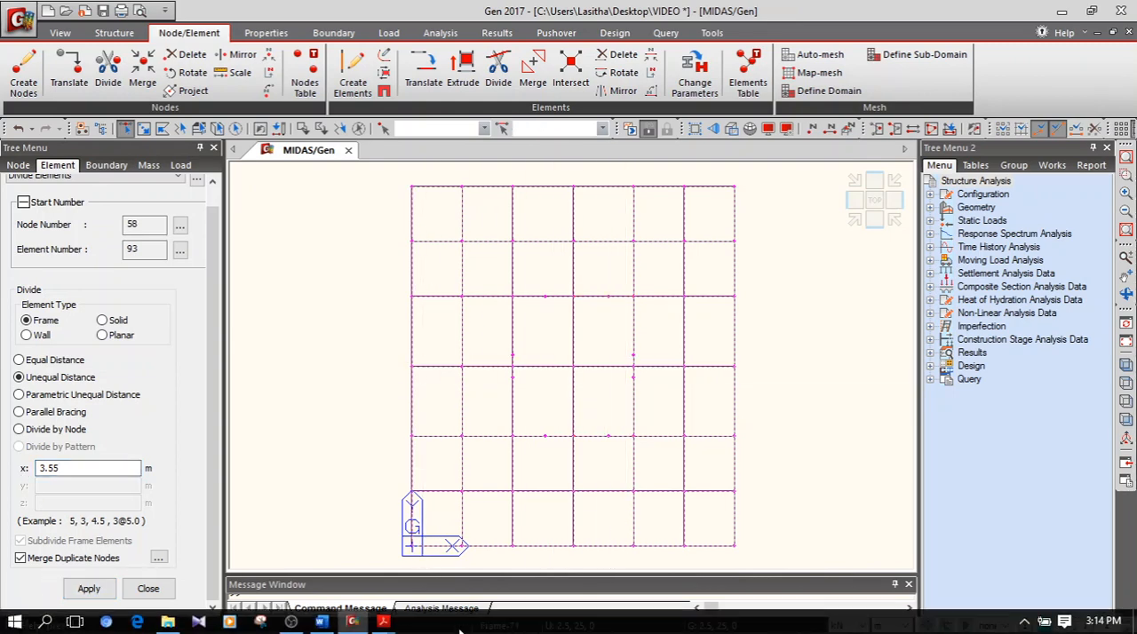
click(322, 625)
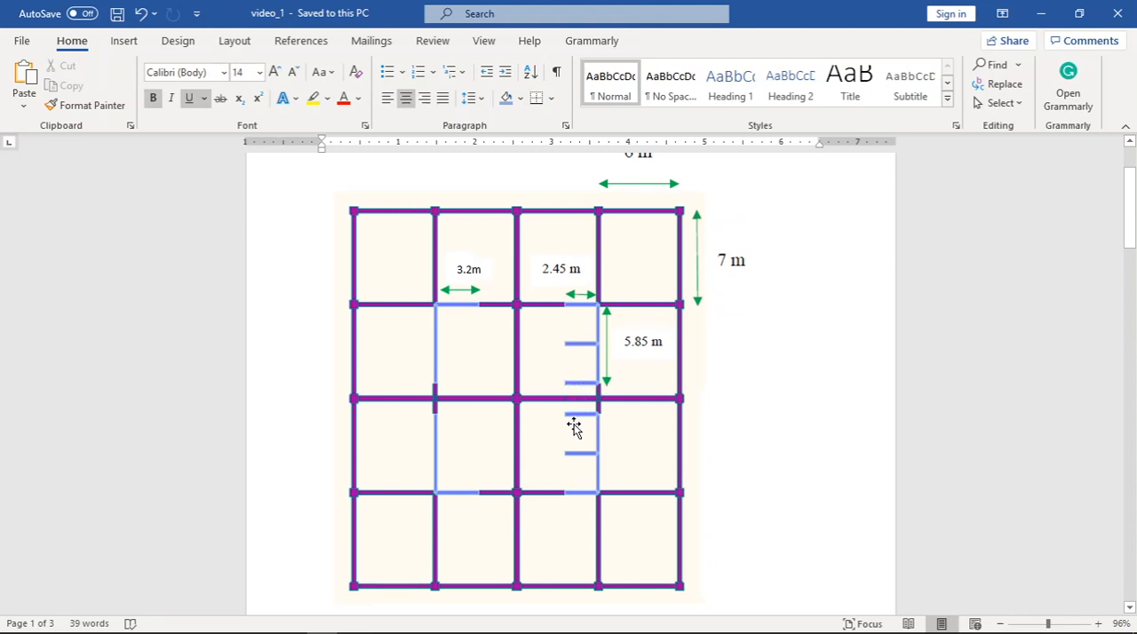
click(1040, 14)
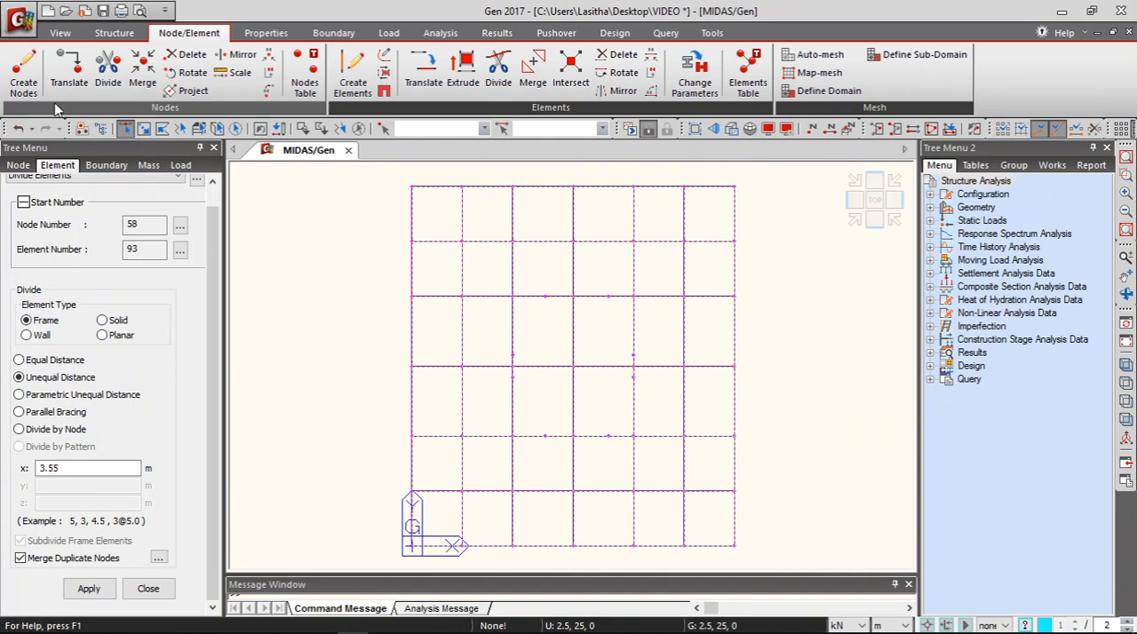
click(609, 299)
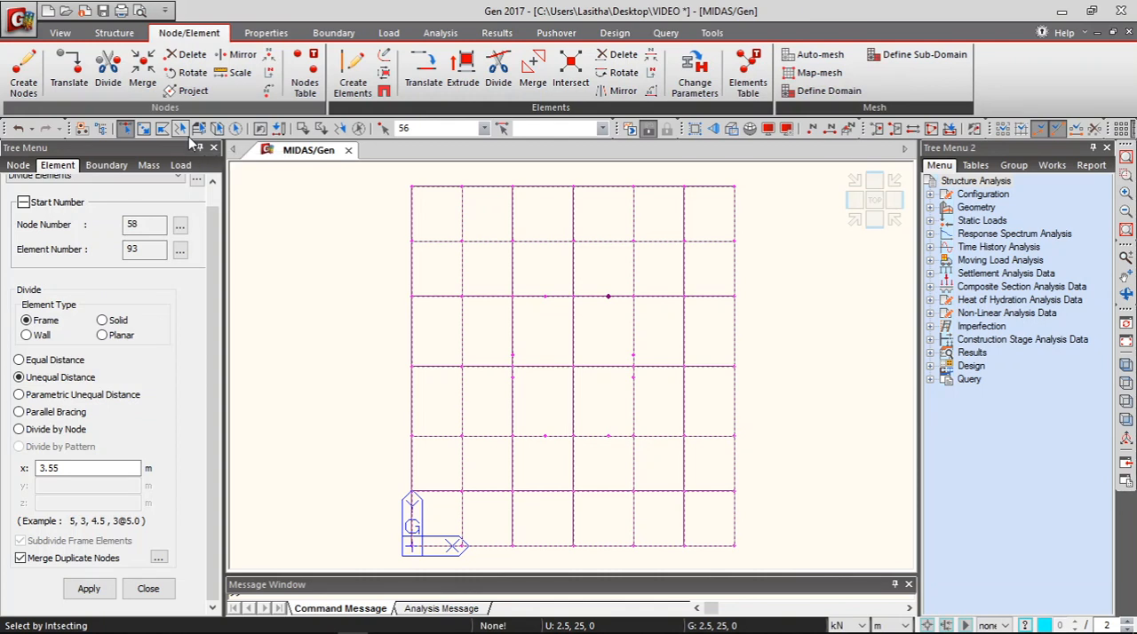
click(86, 82)
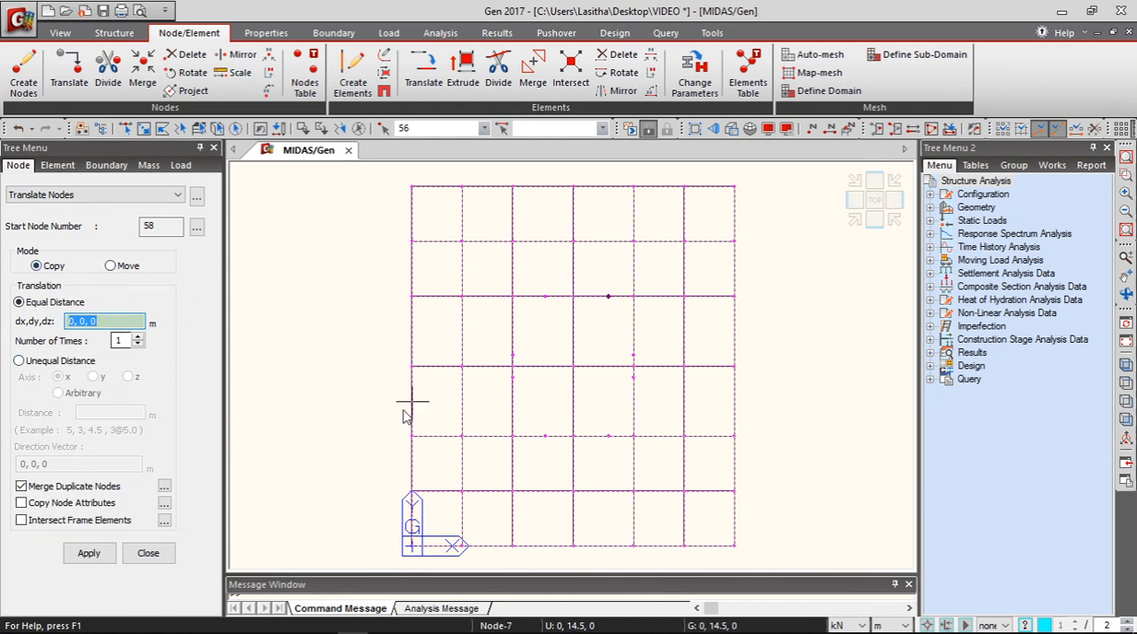
click(84, 325)
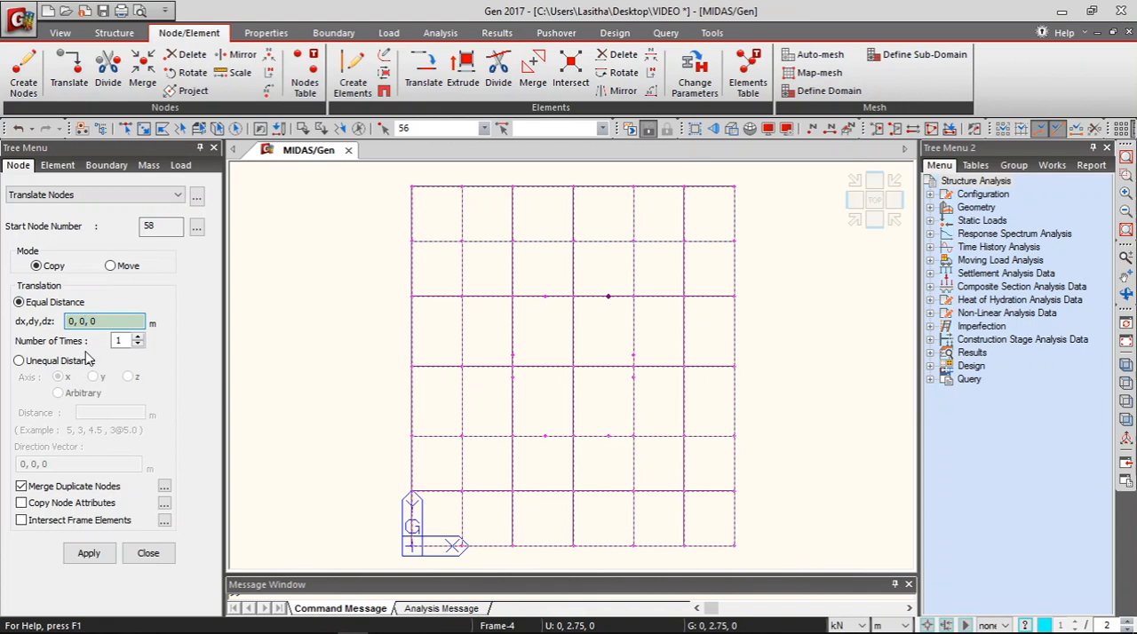
key(BackSpace)
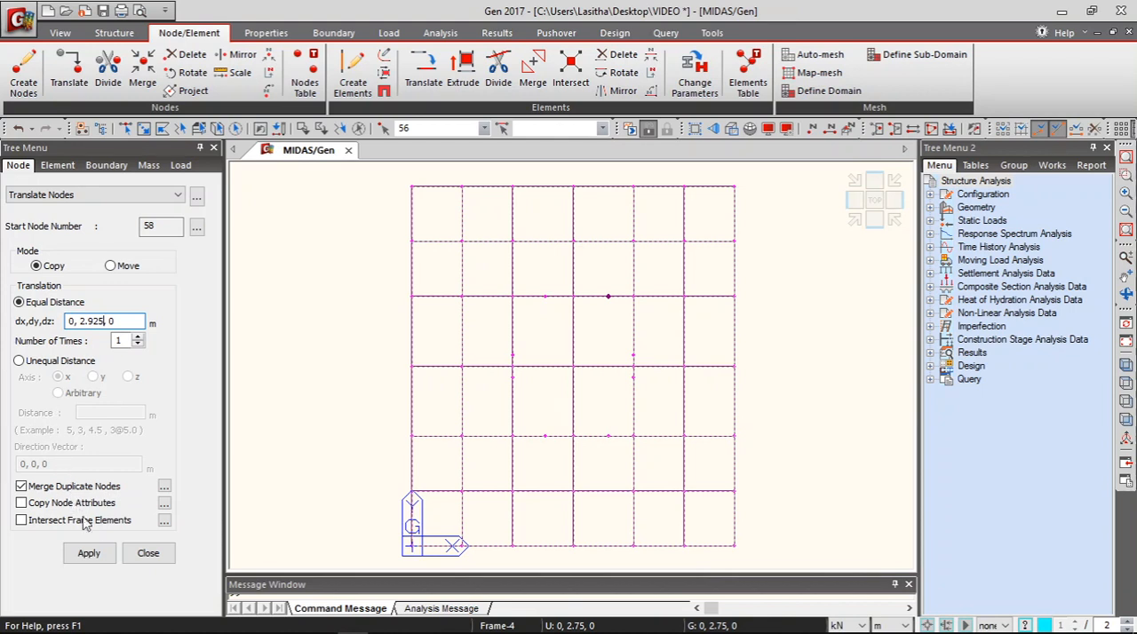
click(89, 556)
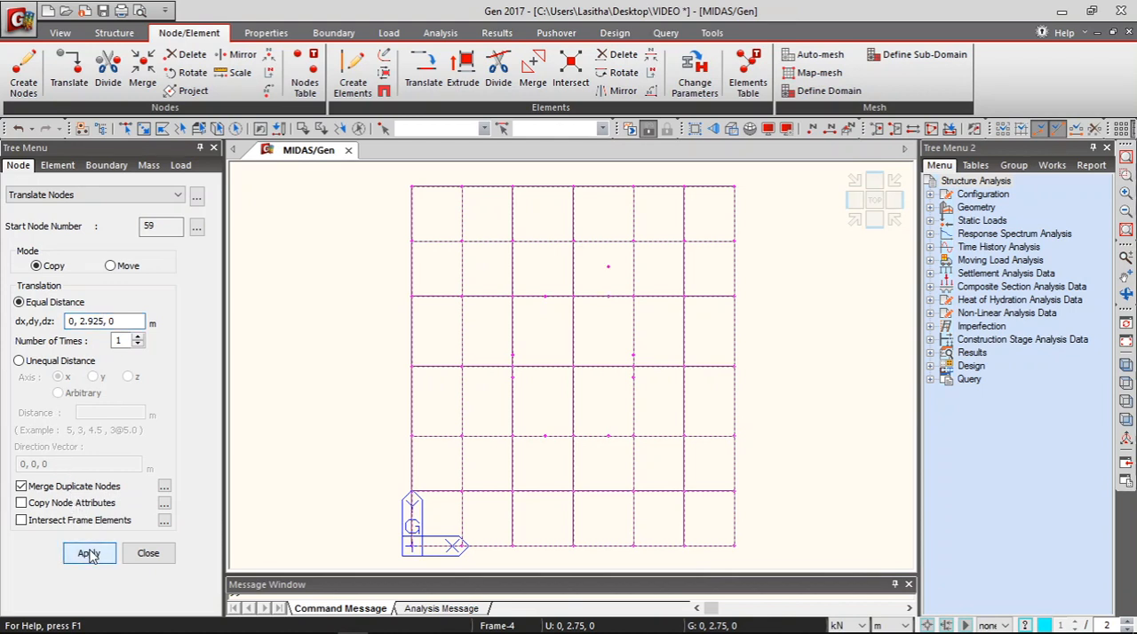
click(18, 127)
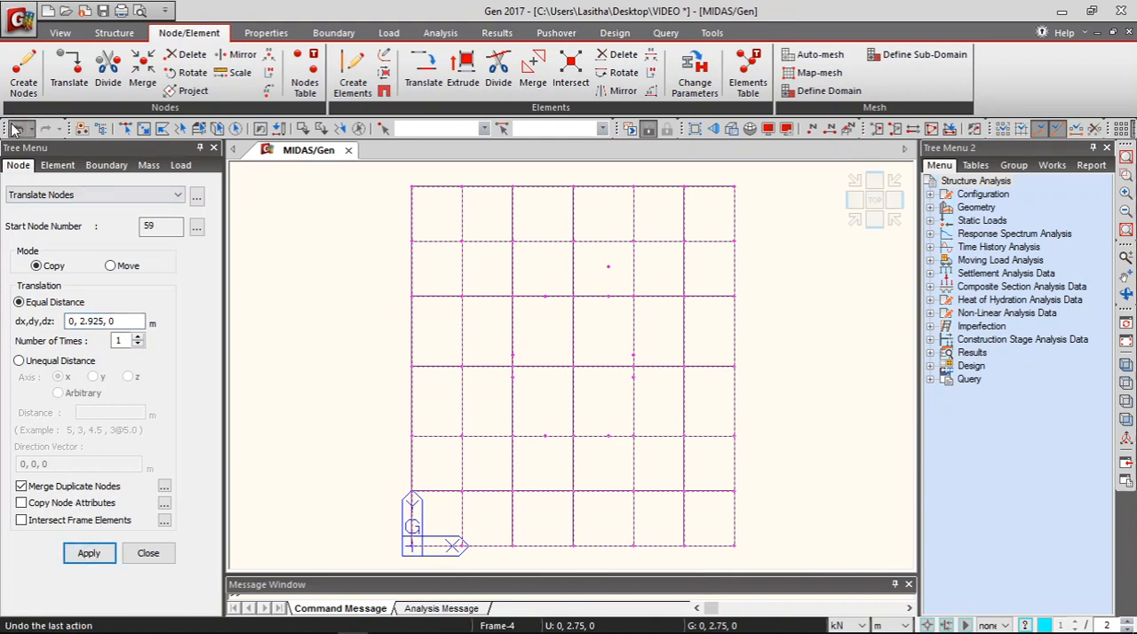
Save the model and copy the right central bay's upper division node downward twice in succession, each time by 0, -2.925, 0 m.
click(80, 322)
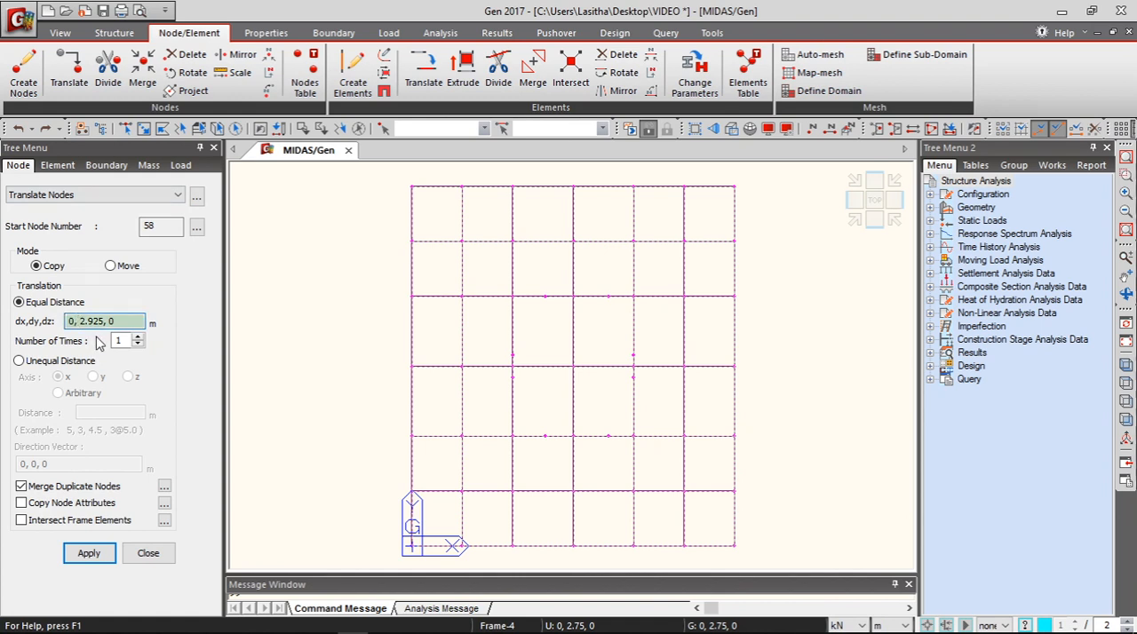
text(-)
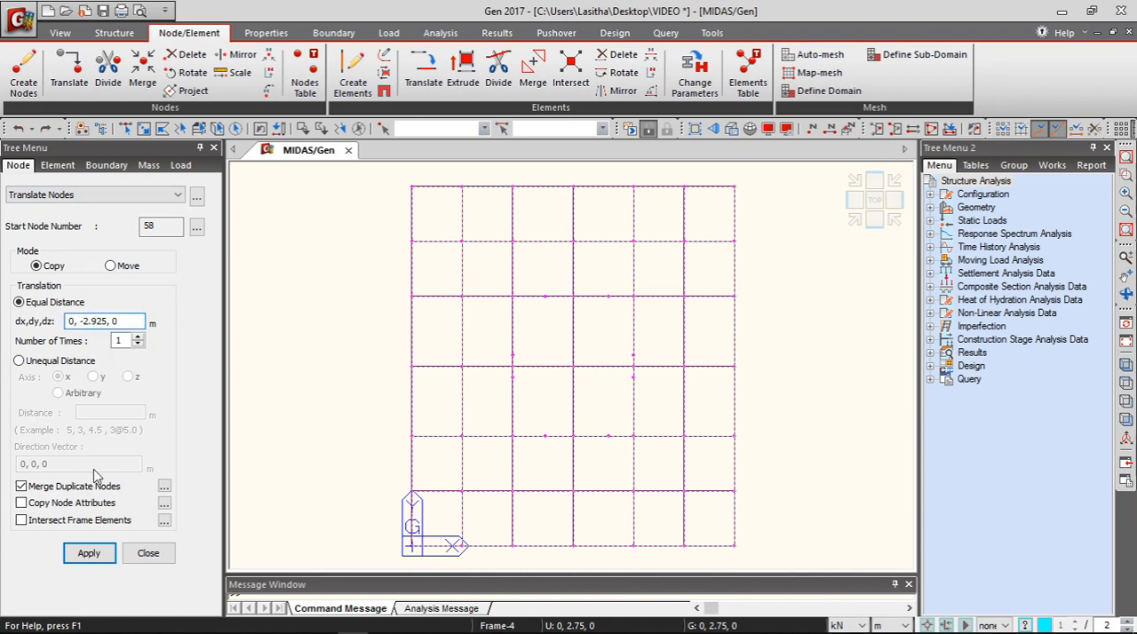
click(89, 554)
click(125, 129)
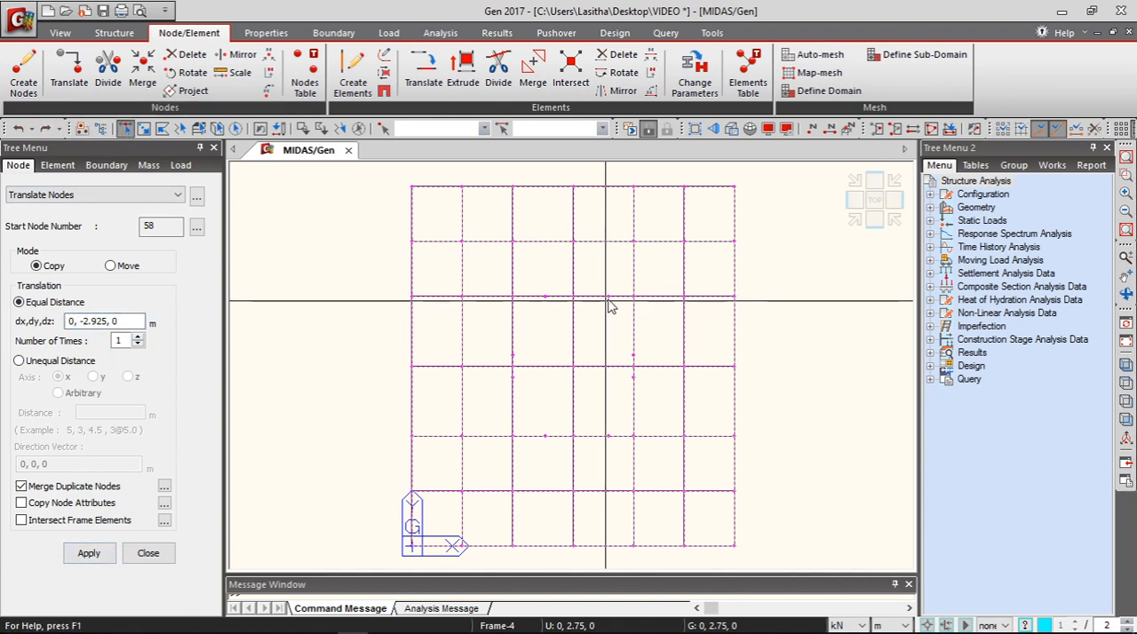
key(ctrl+s)
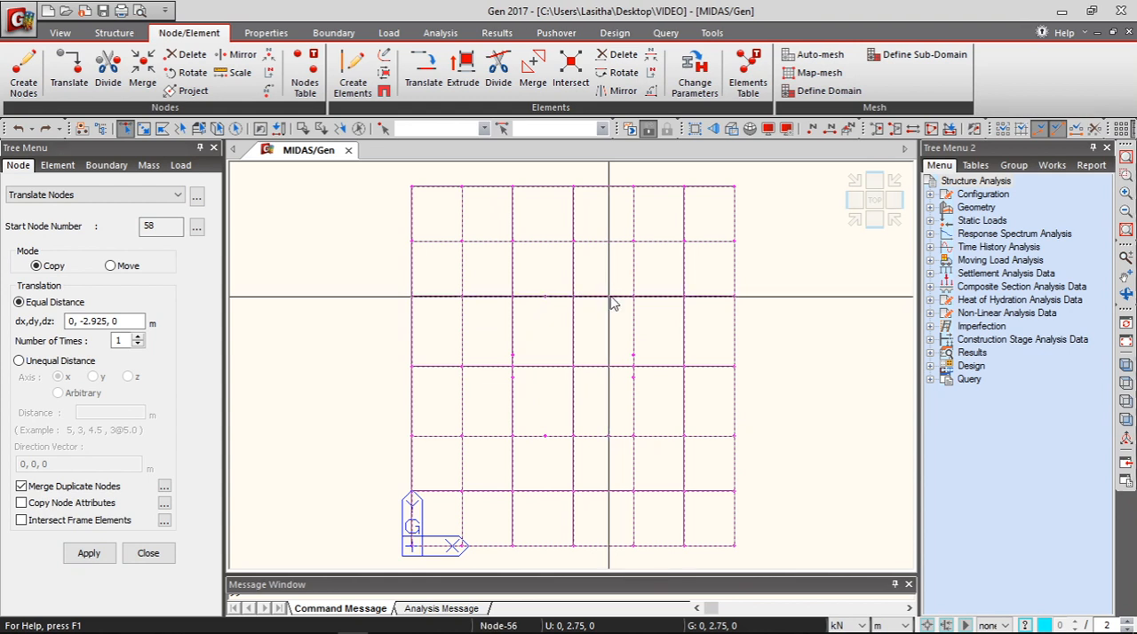
click(608, 297)
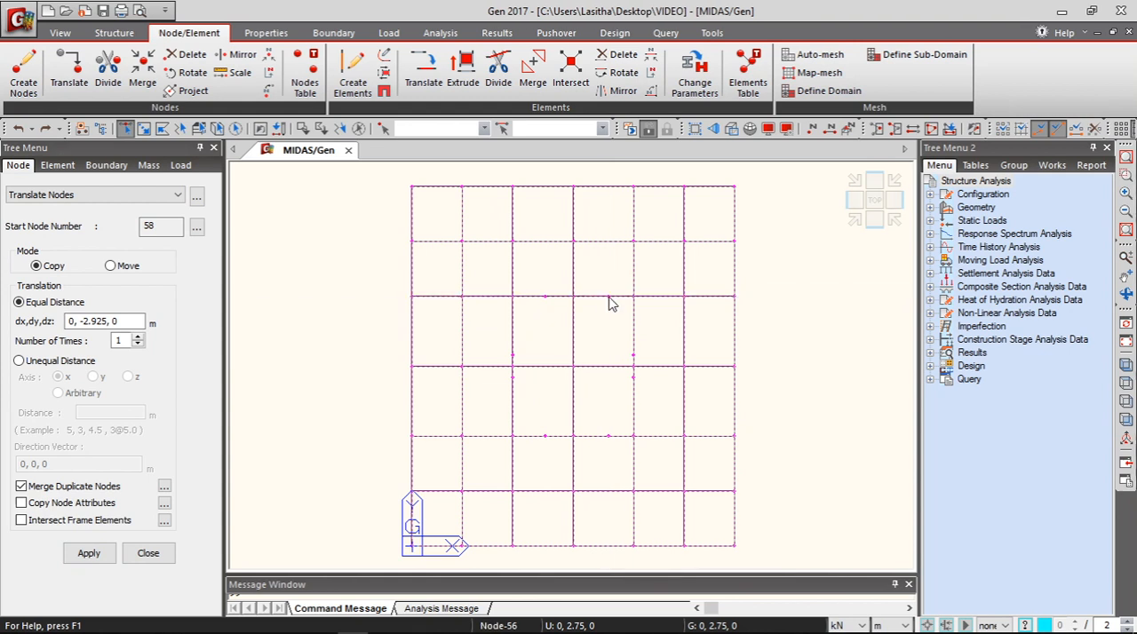
click(89, 553)
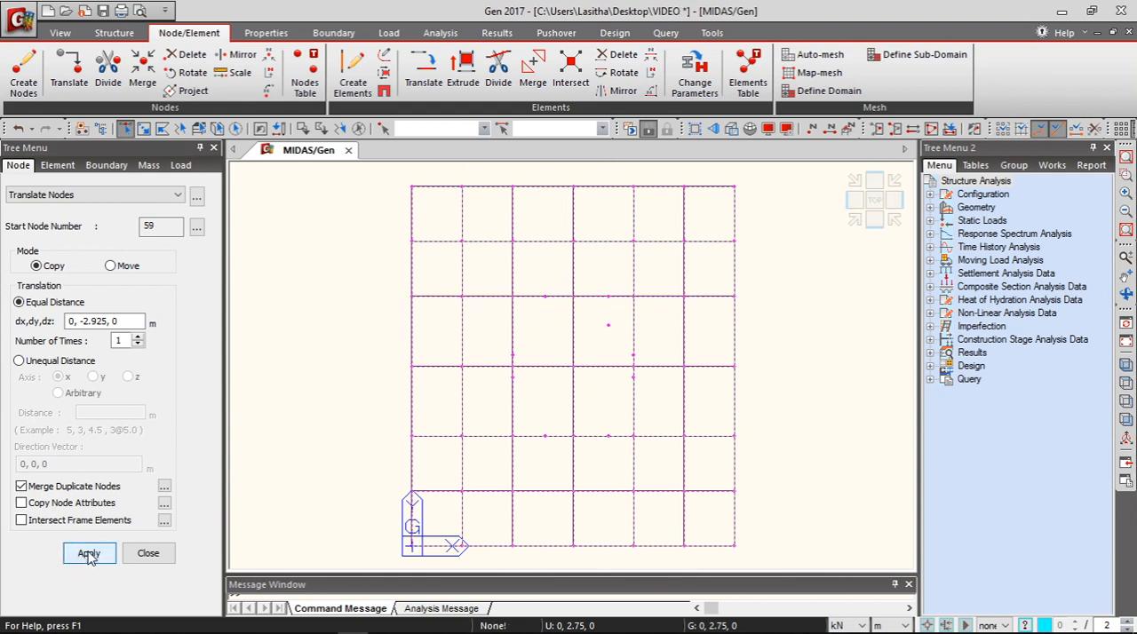
click(608, 326)
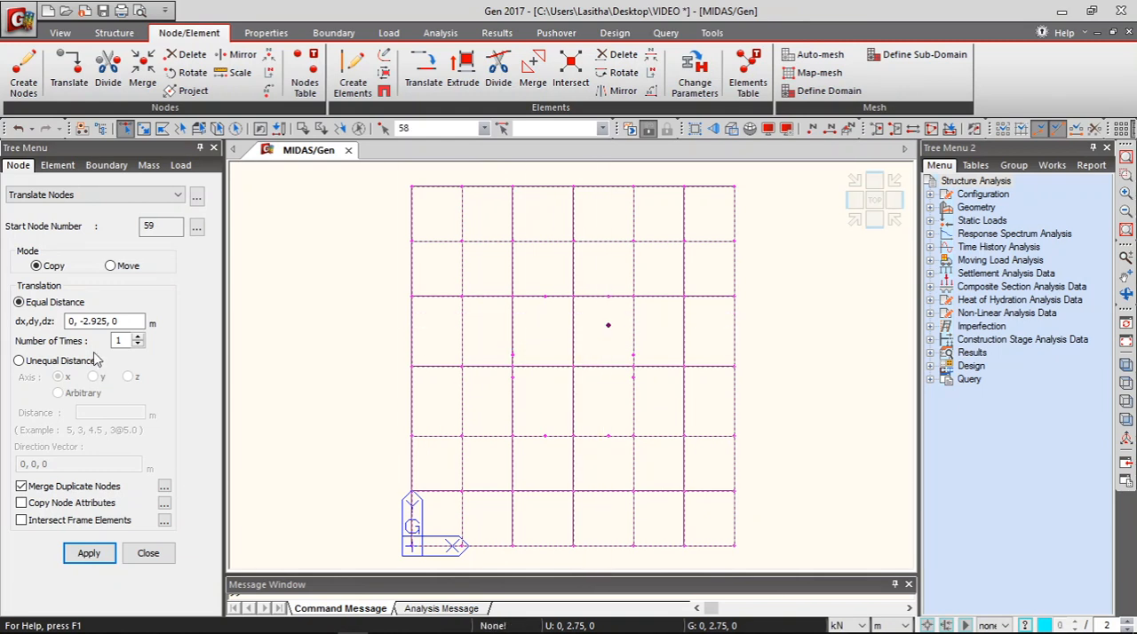
click(89, 553)
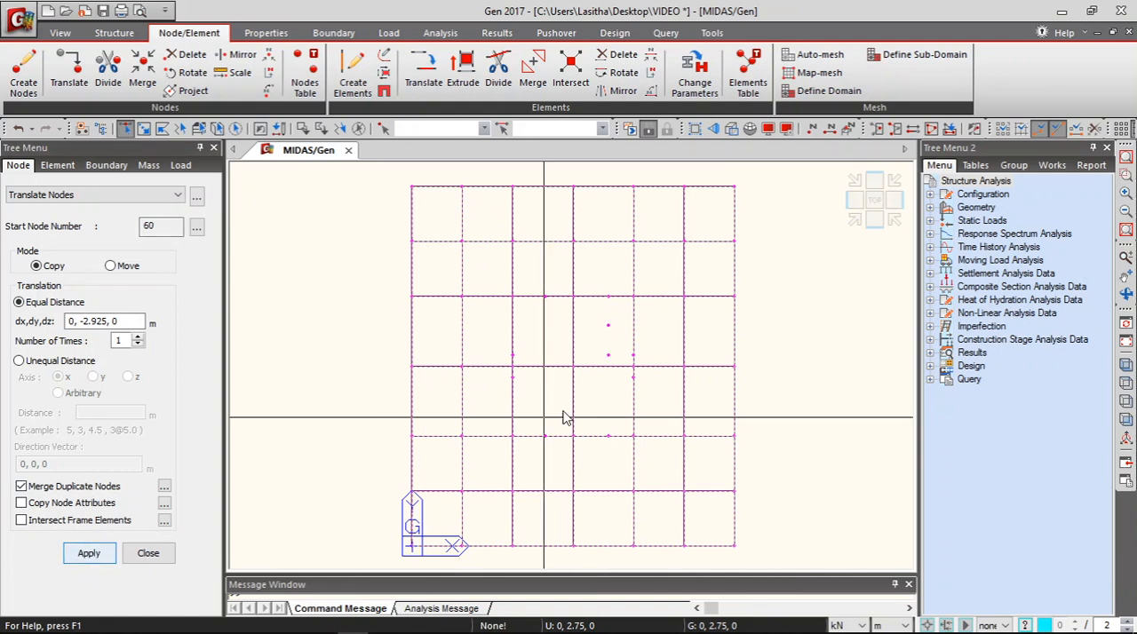
Copy the right central bay's lower division node upward twice in succession, each time by 0, 2.925, 0 m.
click(609, 437)
click(78, 321)
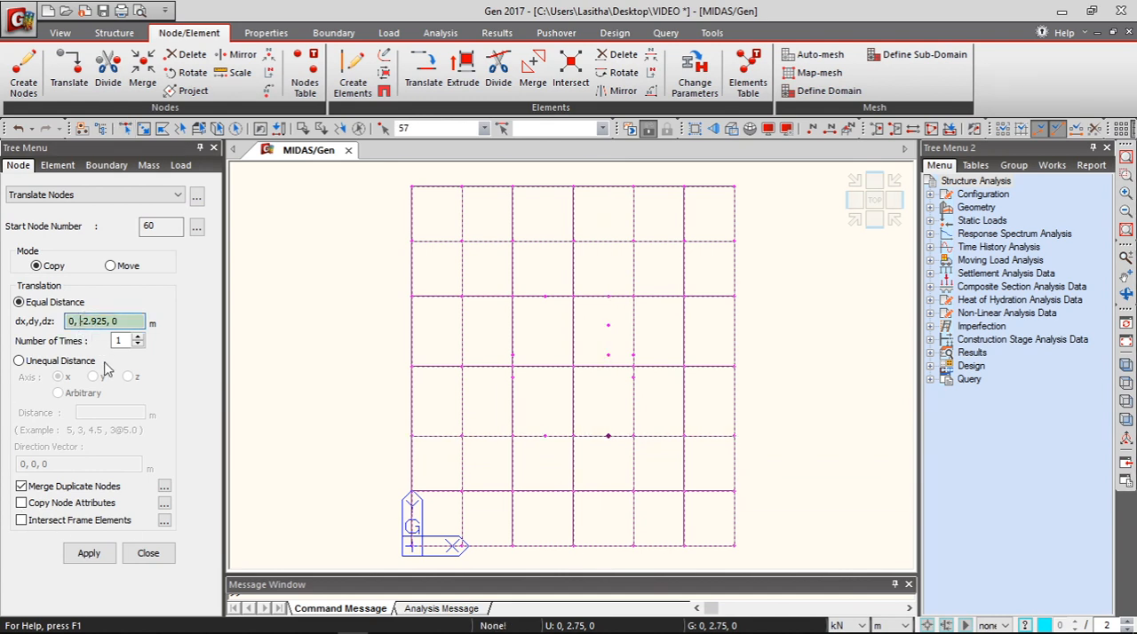
click(89, 553)
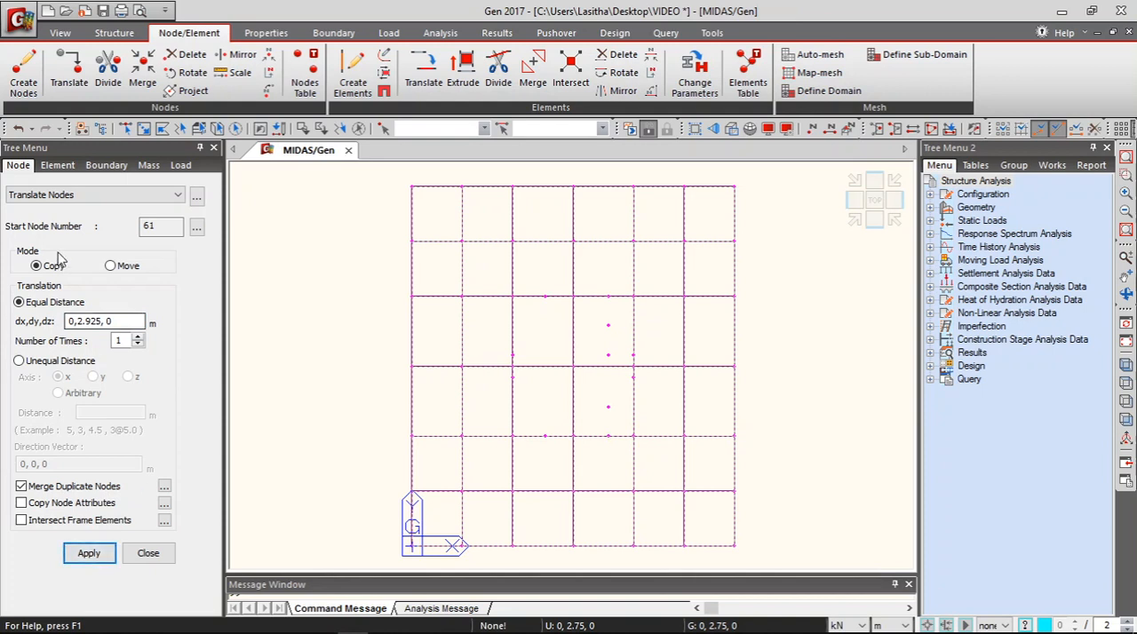
click(608, 406)
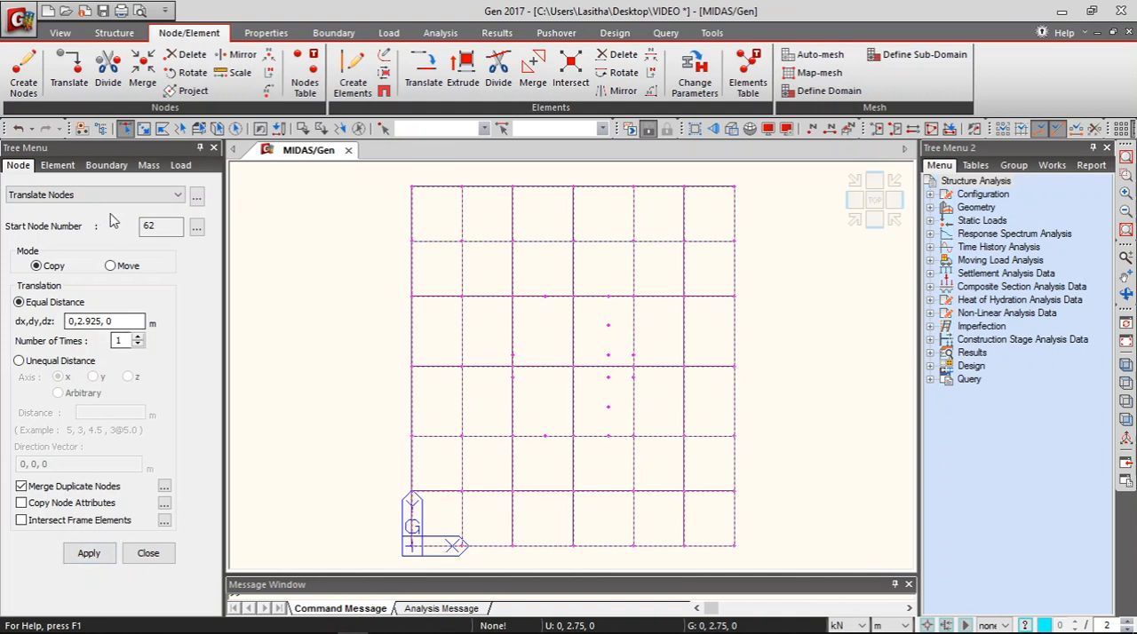
Create four short horizontal beams with material C30/37 and section 300X600 from the copied nodes to the right edge of the central bays.
click(353, 75)
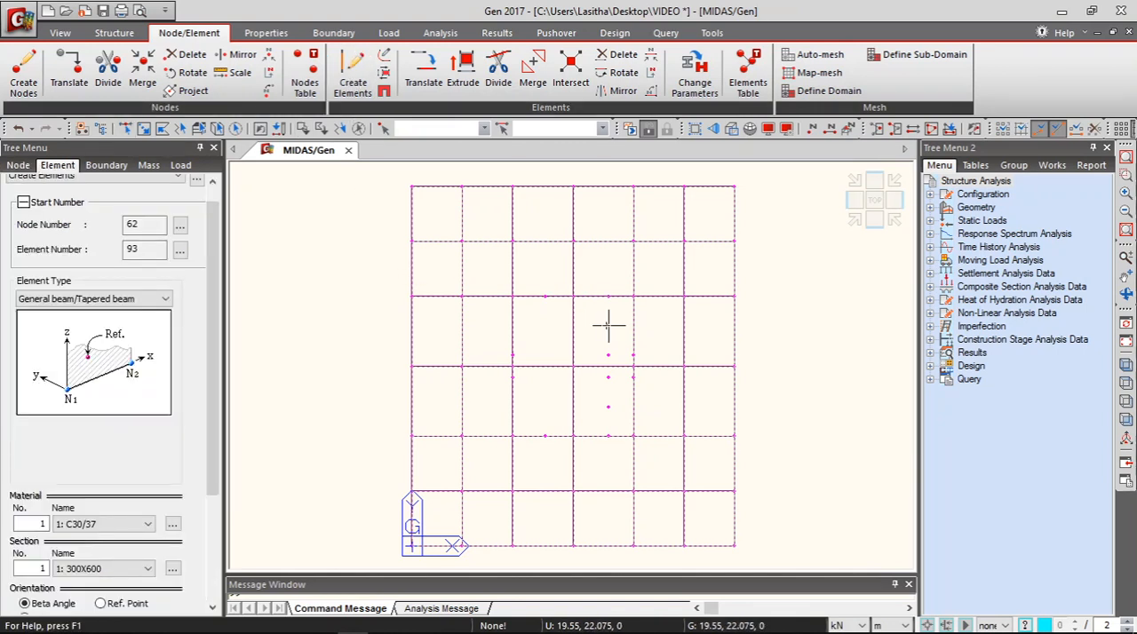
click(608, 325)
click(634, 325)
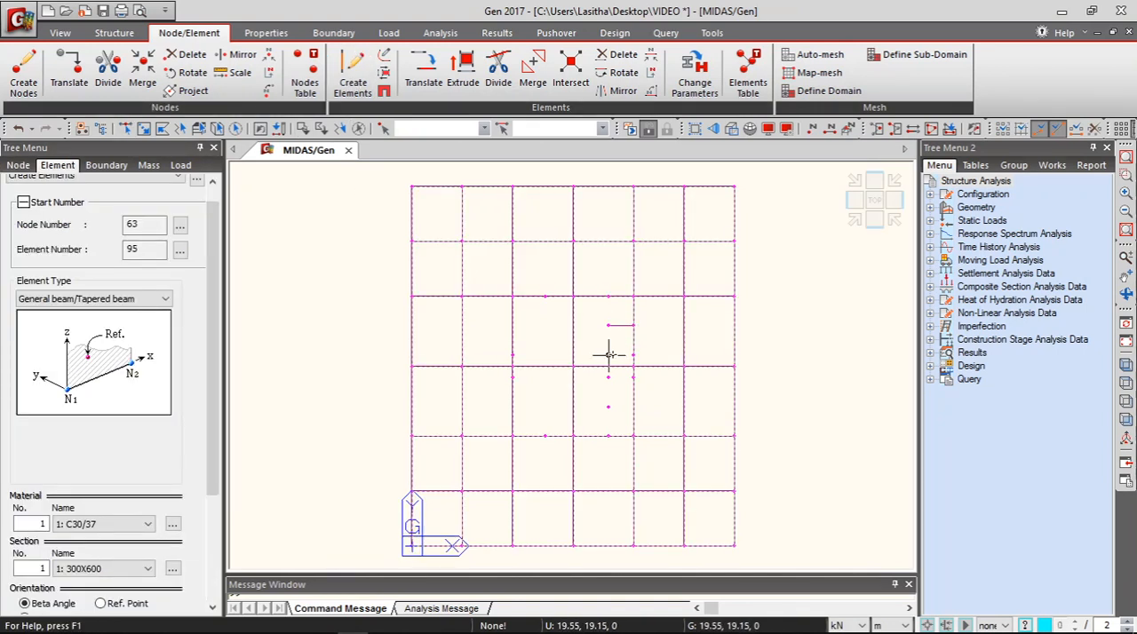
click(608, 354)
click(634, 354)
click(607, 377)
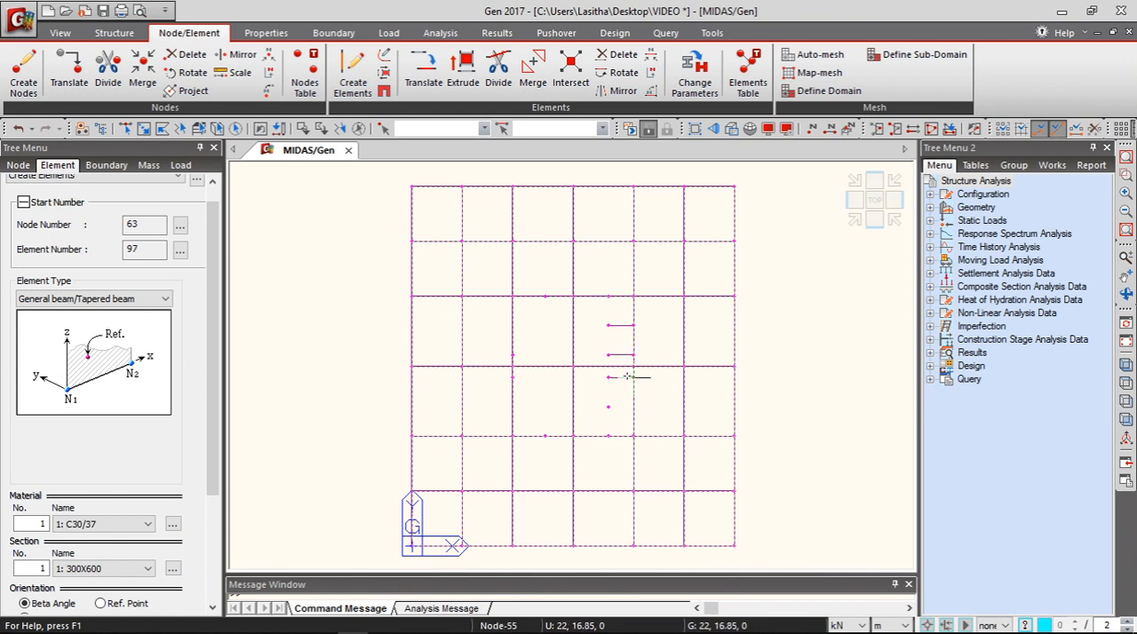
click(633, 377)
click(607, 406)
click(633, 406)
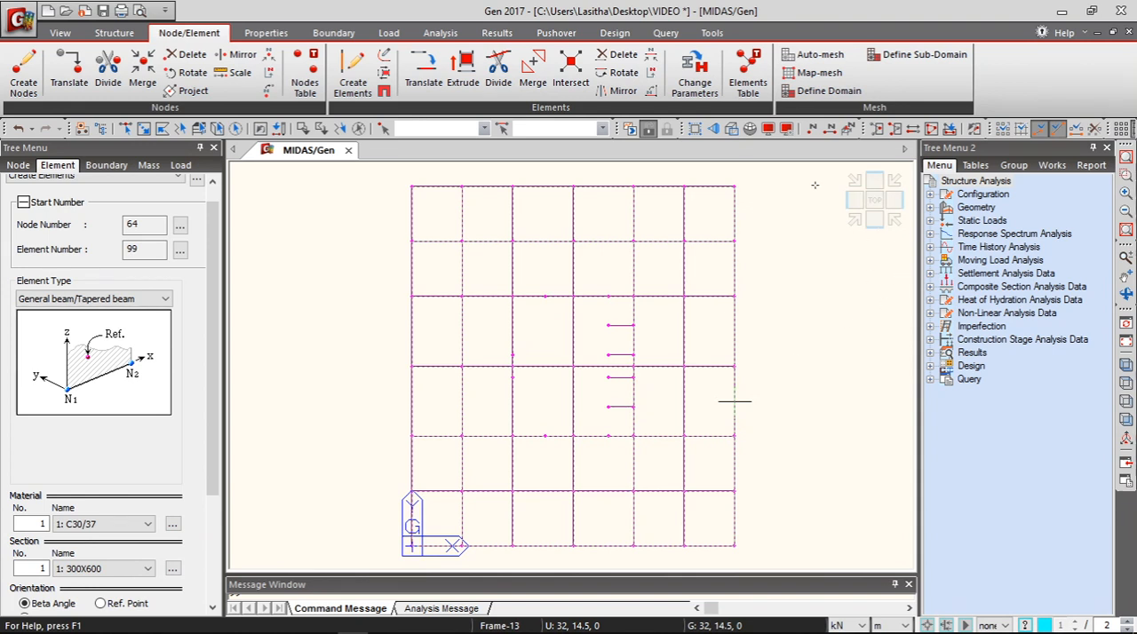
Select the beams of the two L-shaped walls along the left edge of the central bays.
click(854, 220)
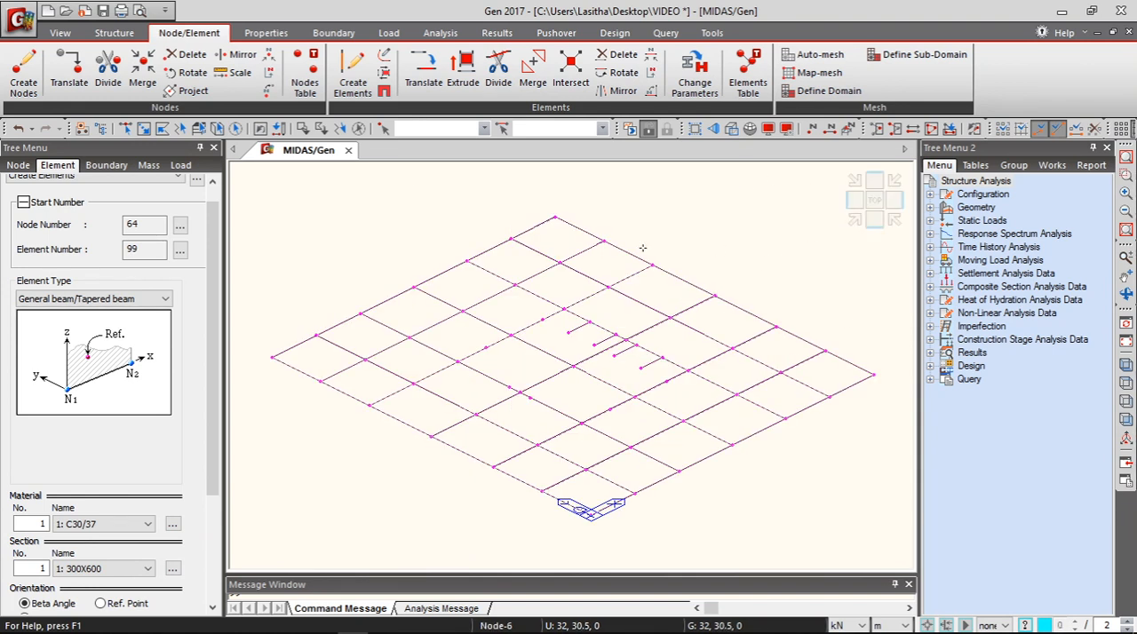
click(124, 129)
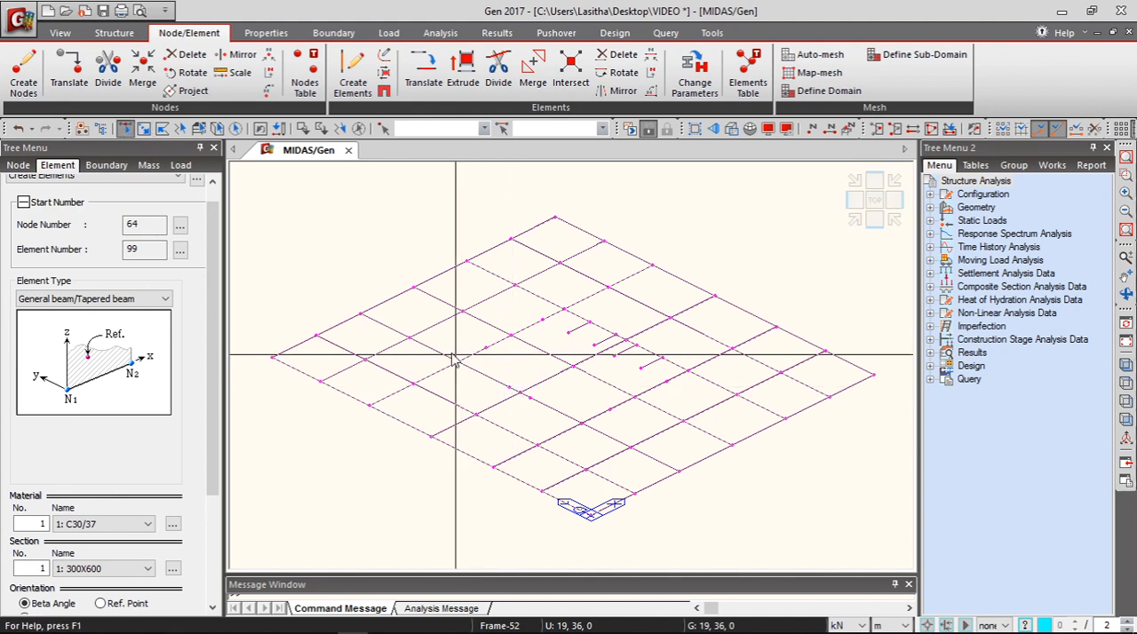
click(480, 372)
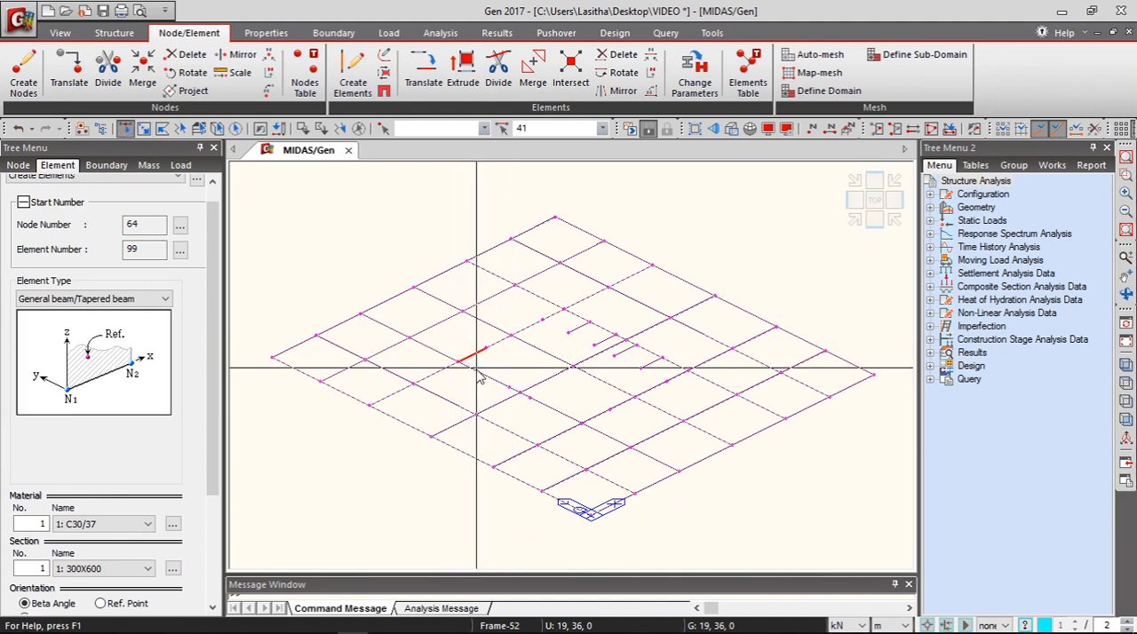
click(563, 413)
click(596, 414)
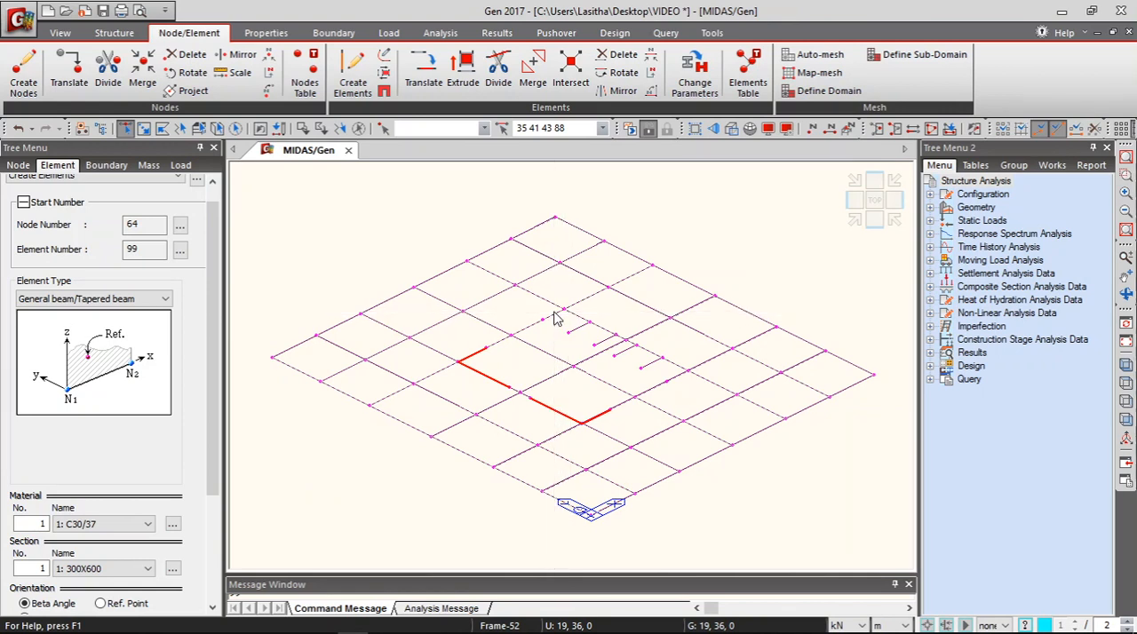
Add the wall beams along the right edge of the central bays, including the four short cross beams, to the selection.
click(554, 314)
click(575, 316)
click(581, 326)
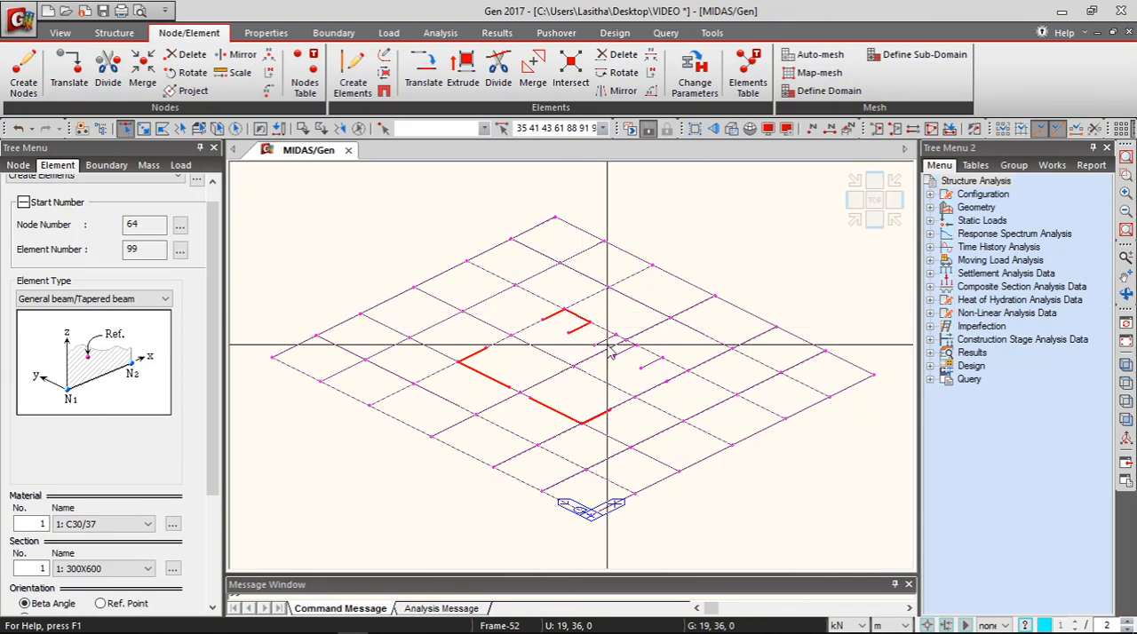
click(604, 340)
click(600, 328)
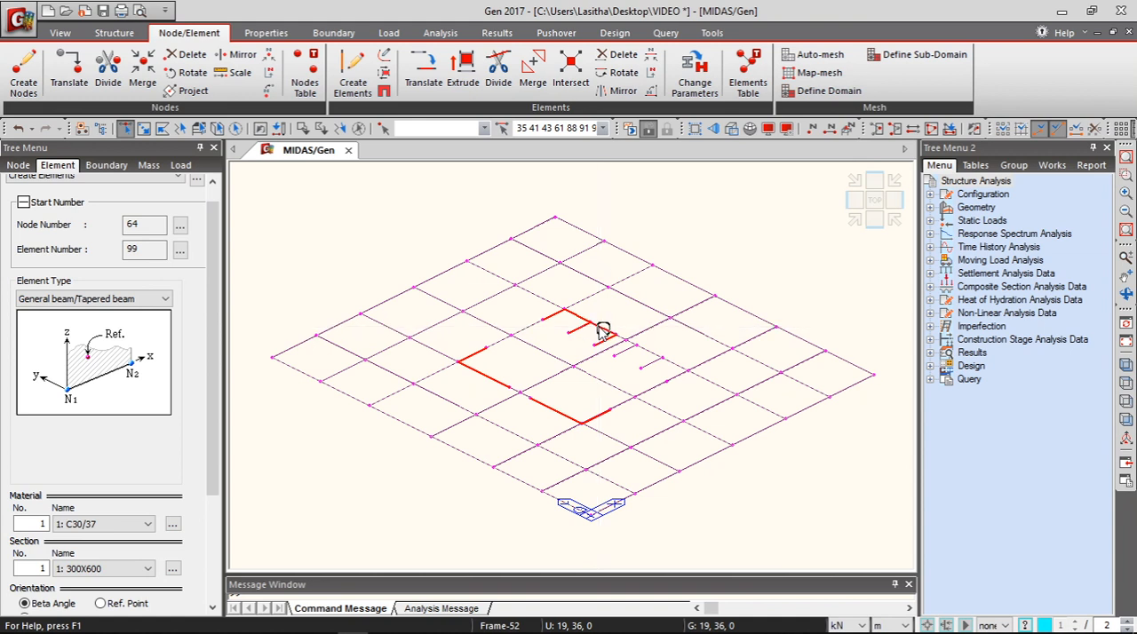
click(624, 350)
click(651, 362)
click(672, 368)
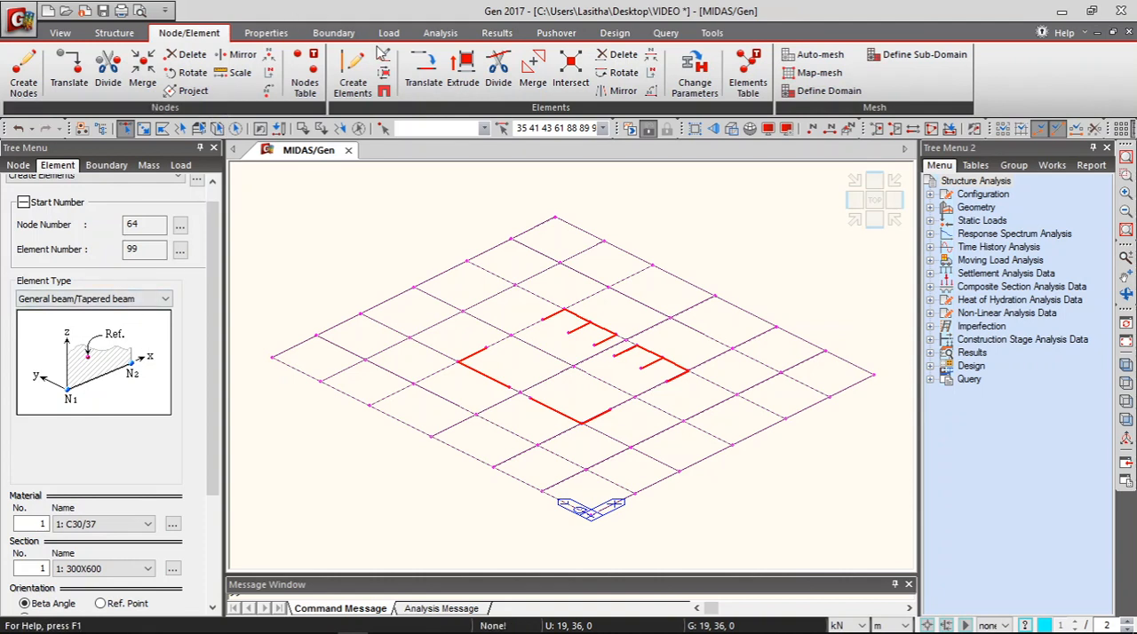
Set up an extrusion of the selected line elements into planar Wall elements with material C40/50, thickness 0.2500 and the Plate option.
click(462, 66)
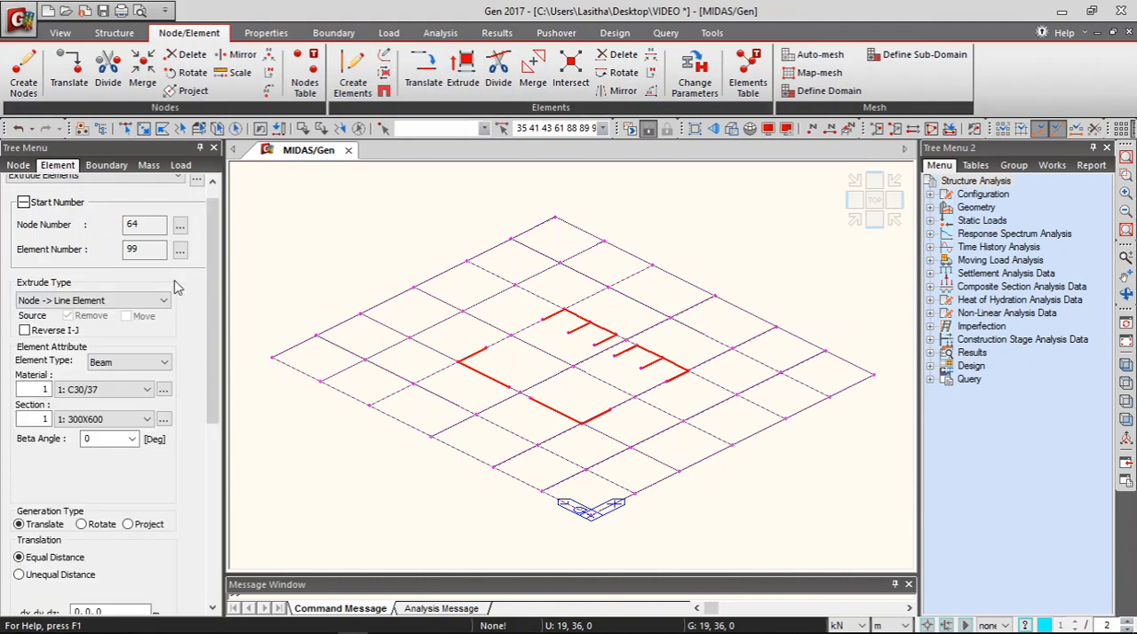
click(104, 302)
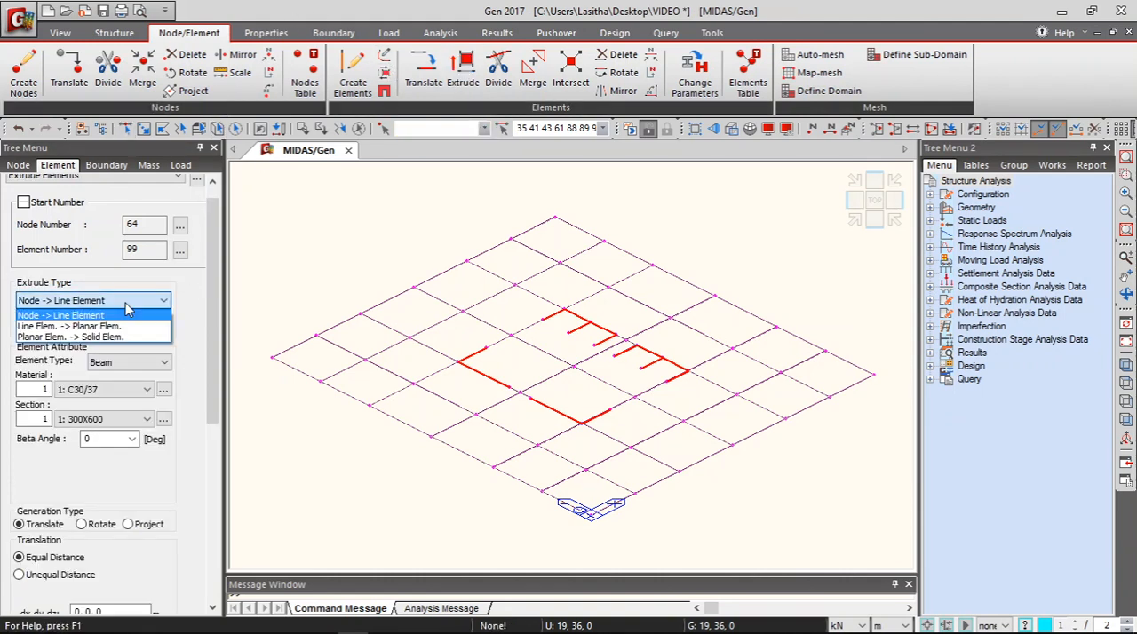
click(71, 326)
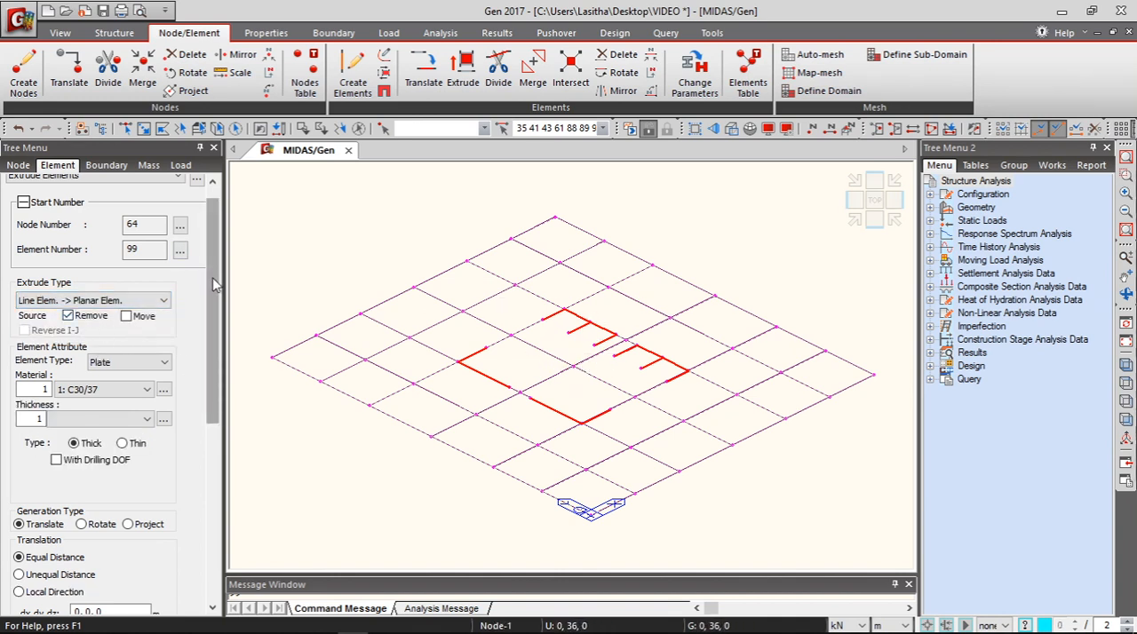
drag(218, 282, 220, 335)
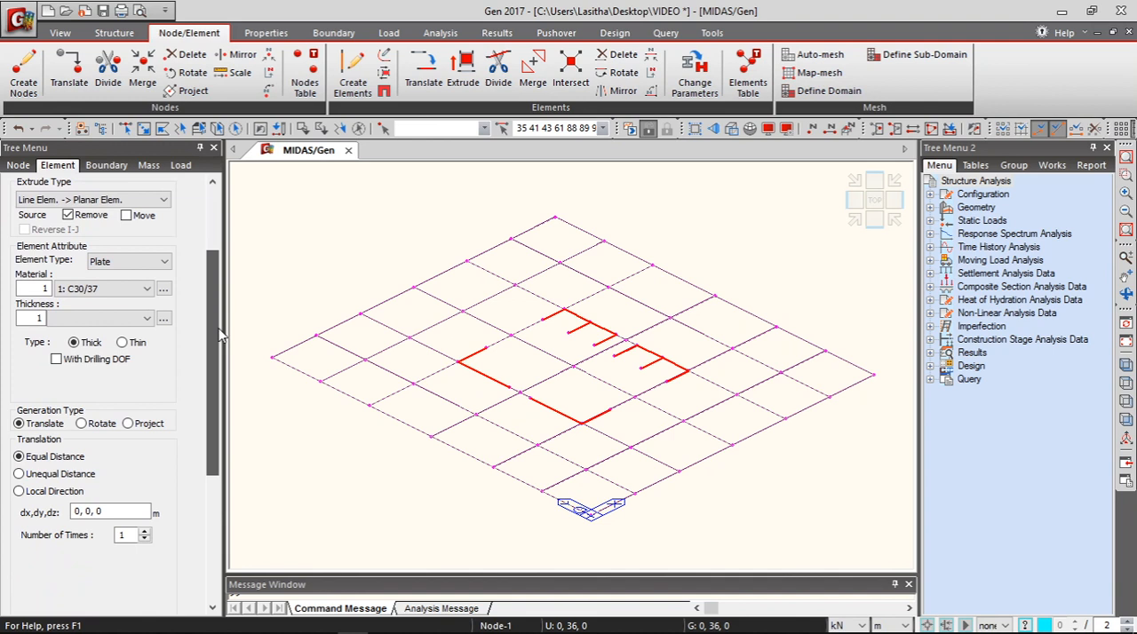
click(127, 264)
click(126, 304)
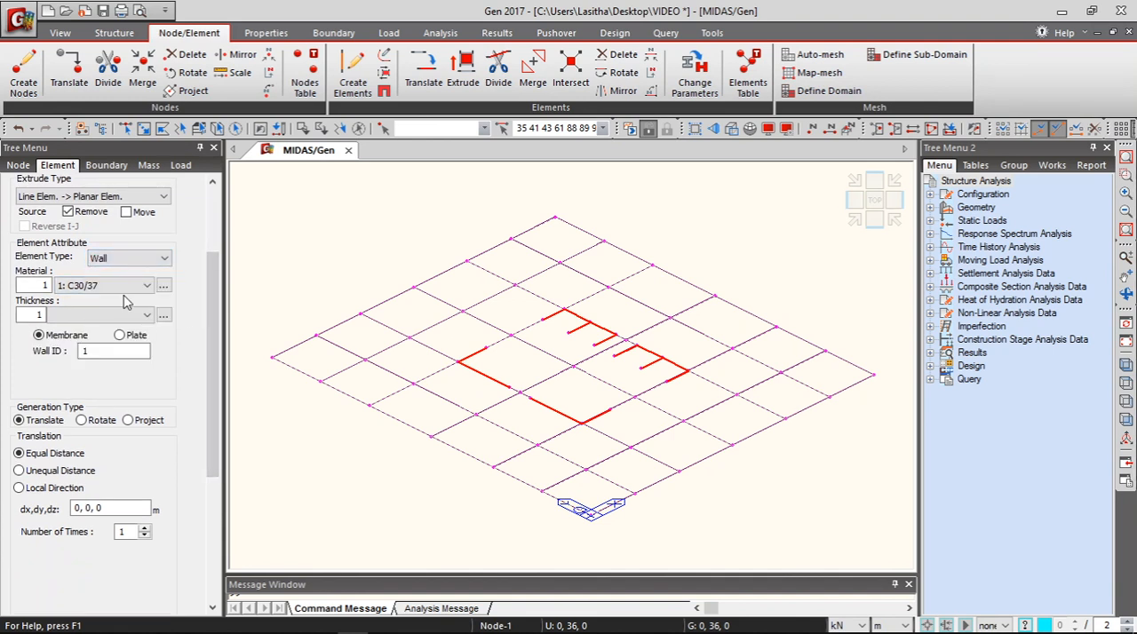
click(124, 296)
click(112, 316)
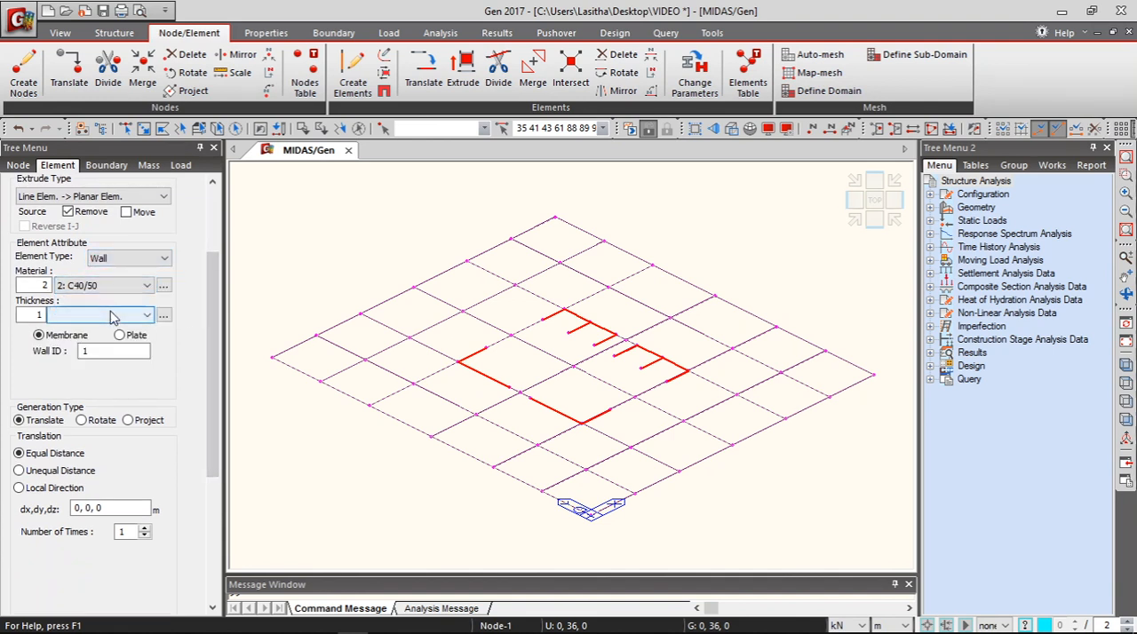
click(144, 316)
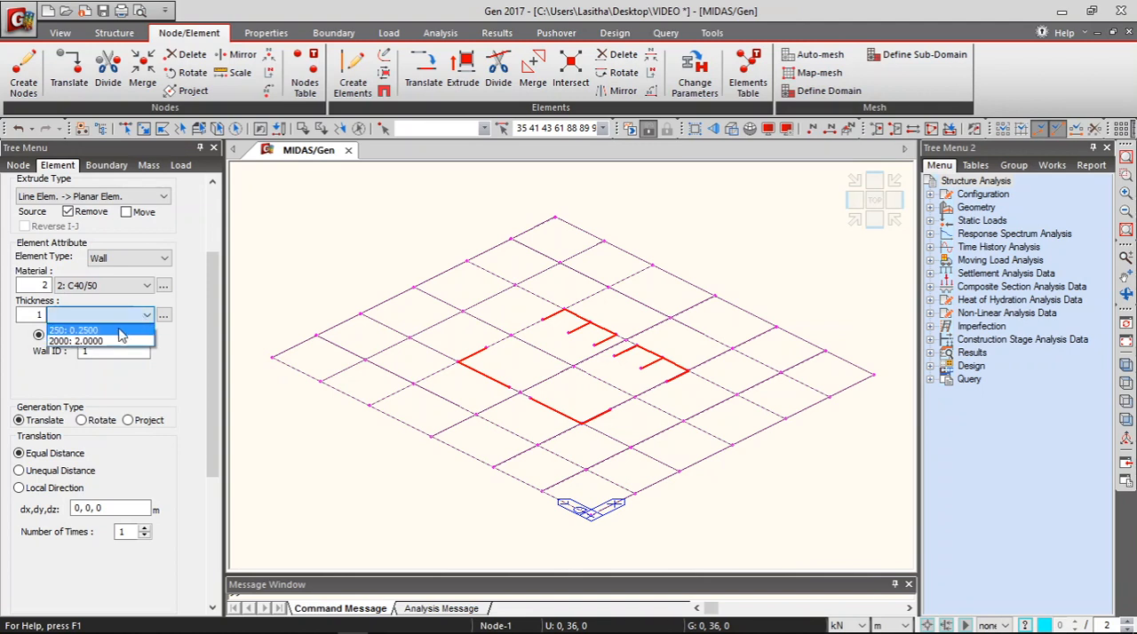
click(122, 331)
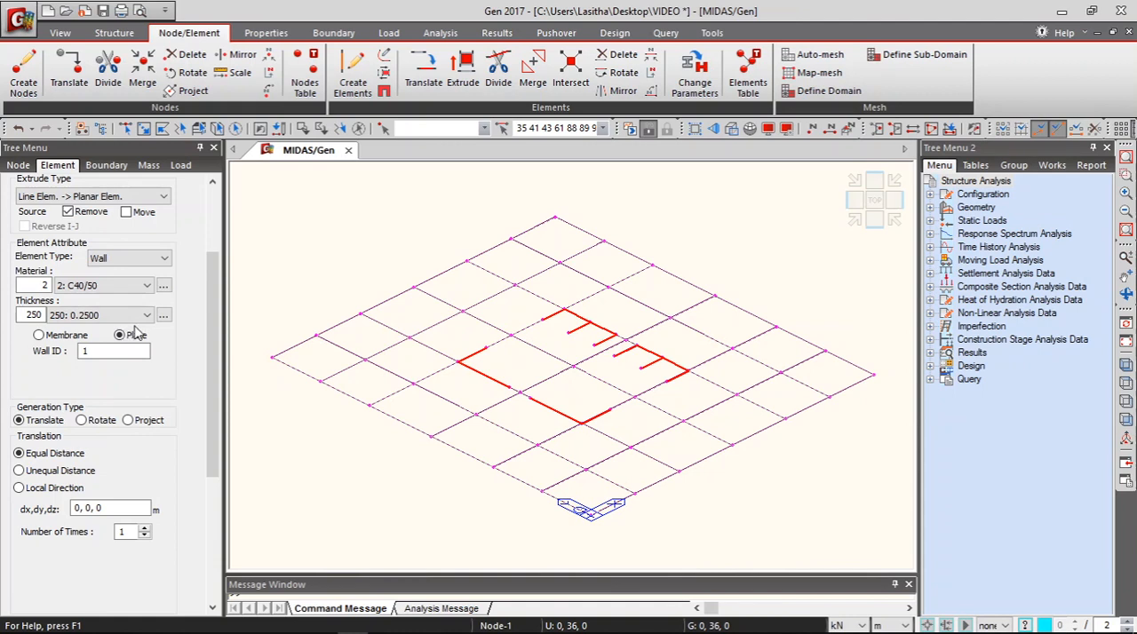
Extrude the selected wall beams once by 0, 0, 3 m into walls.
drag(221, 338, 216, 402)
click(87, 368)
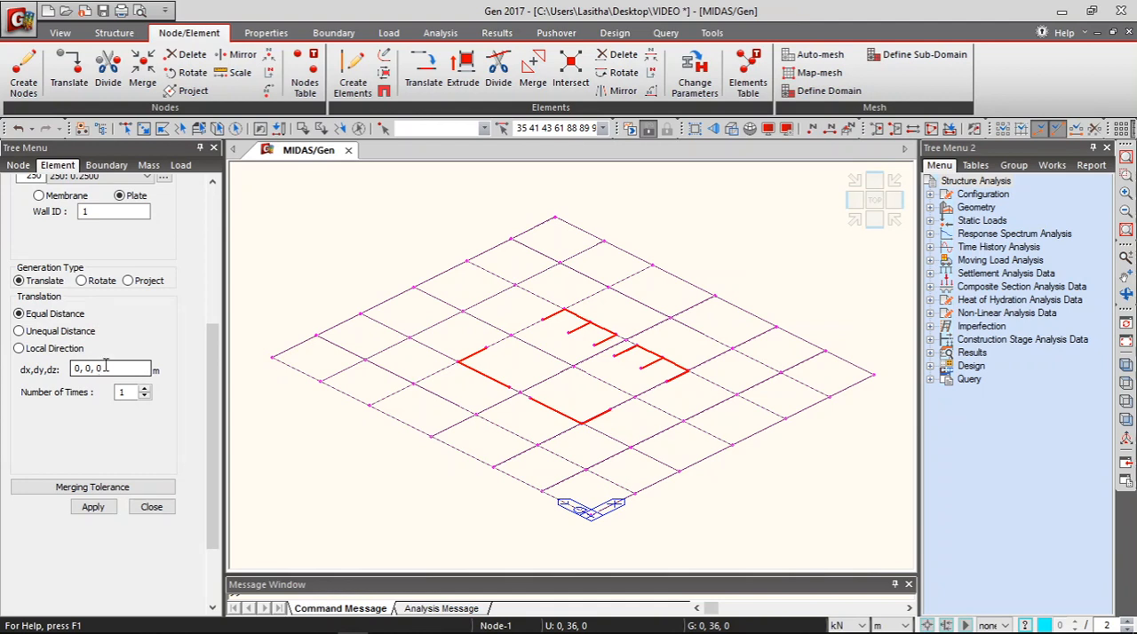
double_click(116, 368)
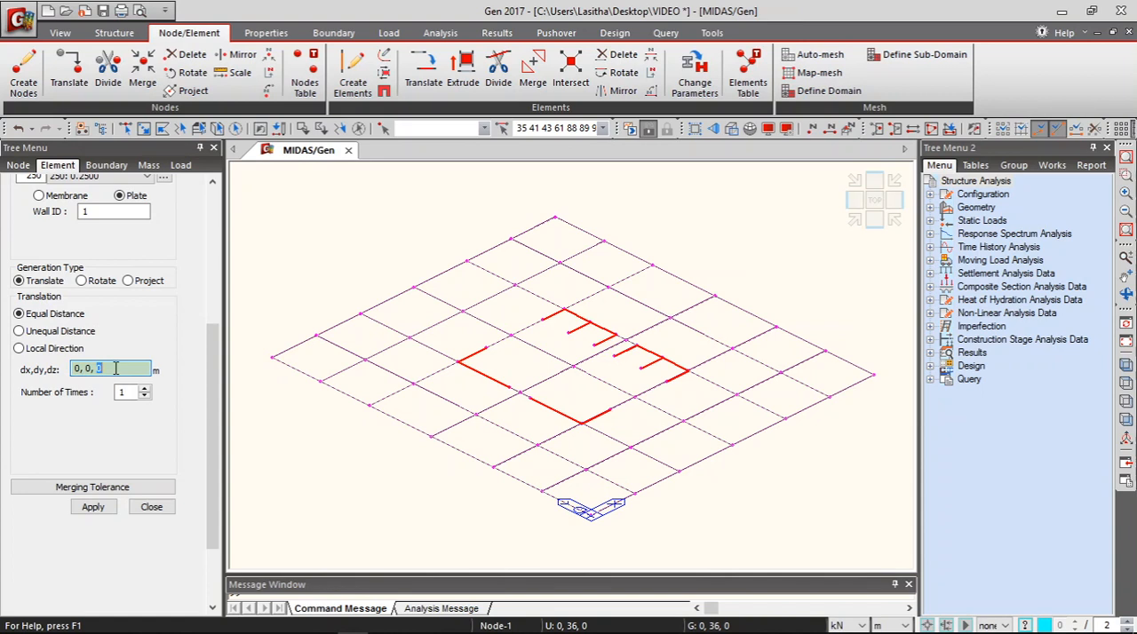
text(3)
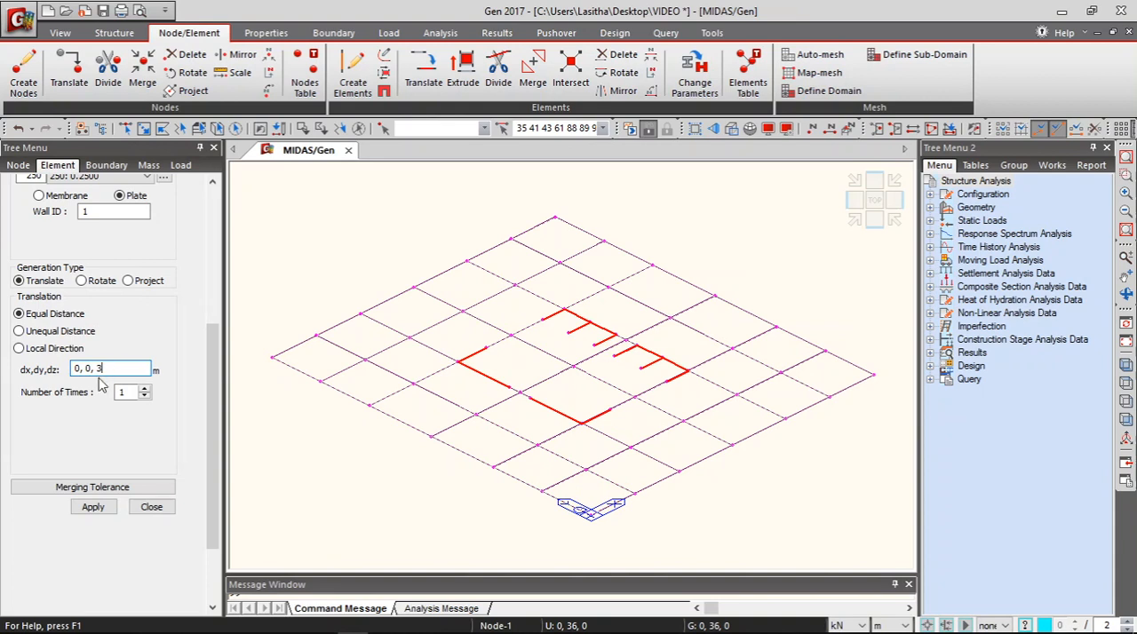
click(92, 507)
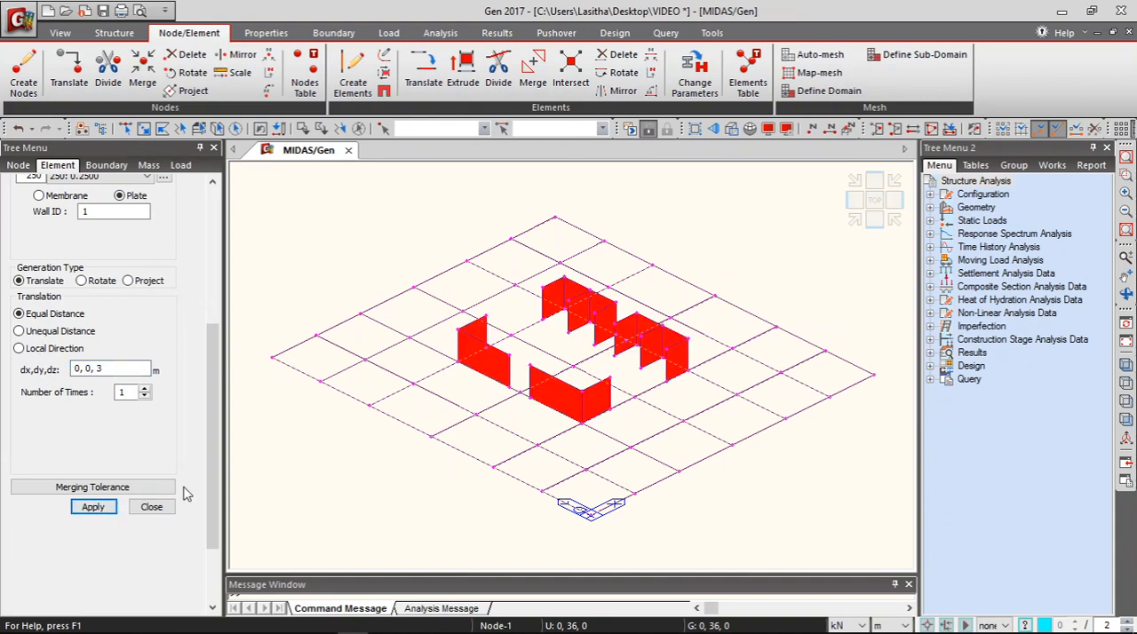
drag(207, 435, 214, 486)
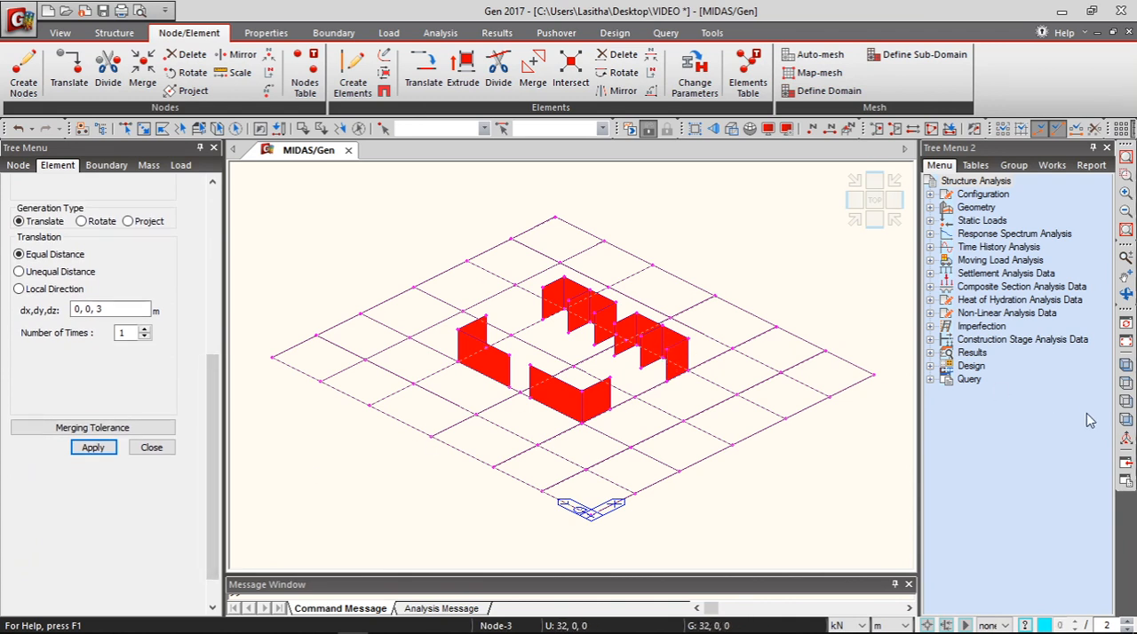
click(1125, 419)
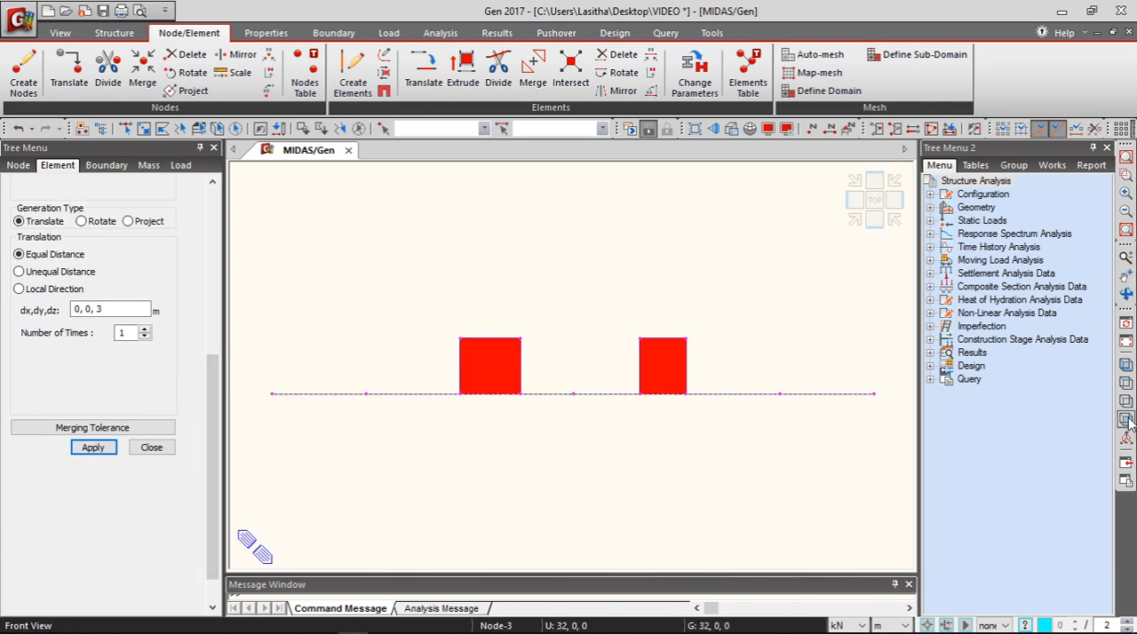
click(854, 221)
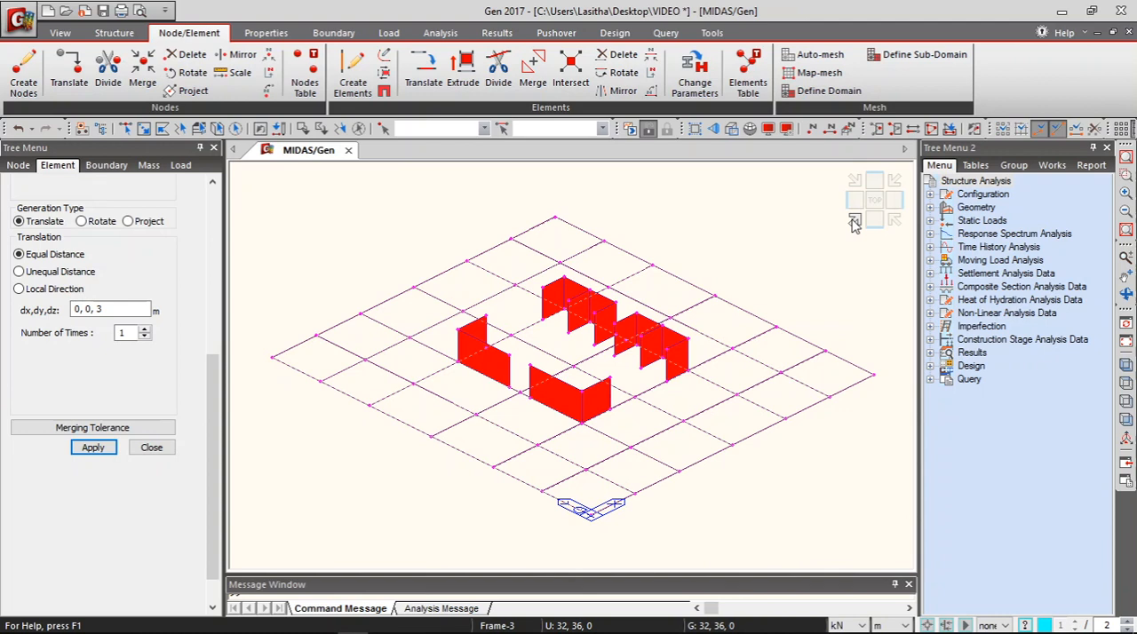
click(125, 128)
click(272, 358)
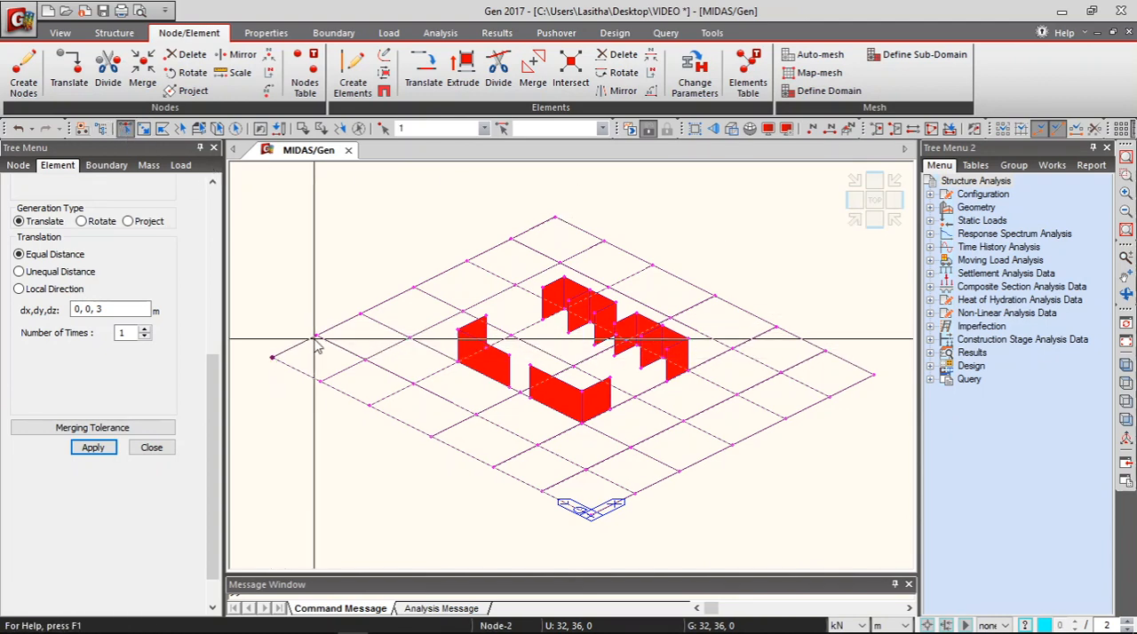
click(315, 336)
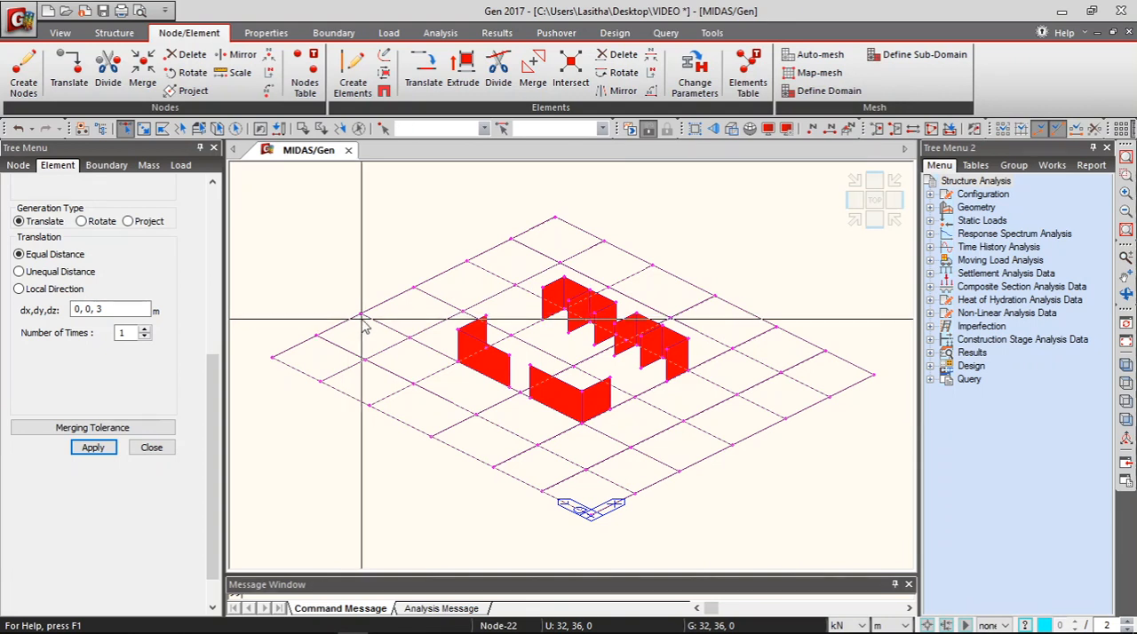
In the elevation view, select all nodes and elements lying on the XY plane at Z position 0.
click(1126, 417)
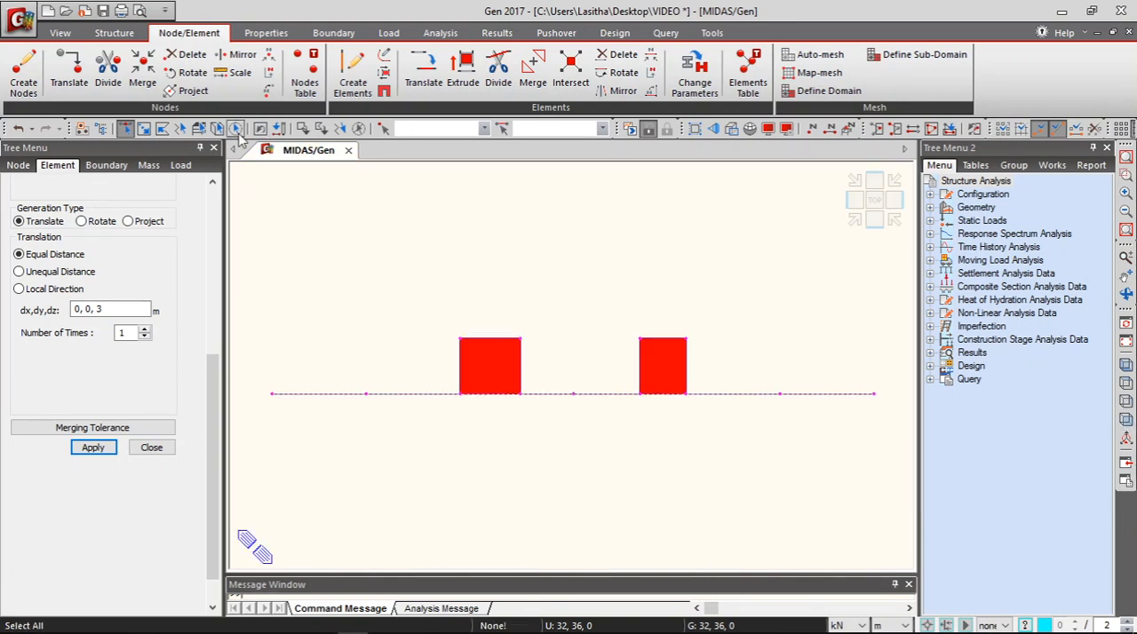
click(198, 128)
click(254, 245)
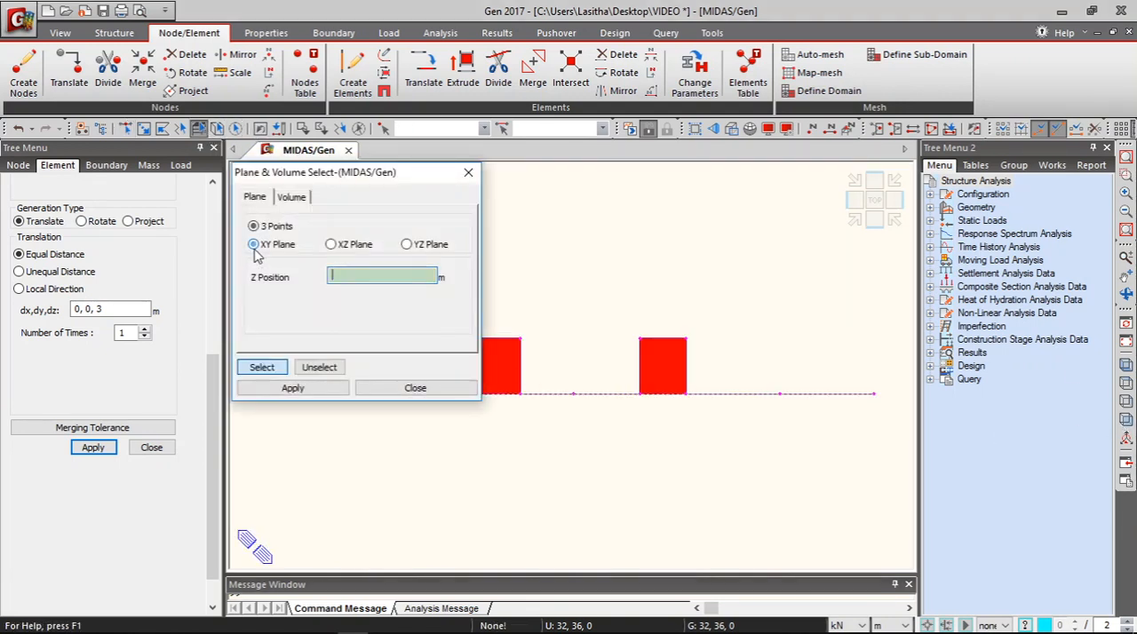
click(578, 394)
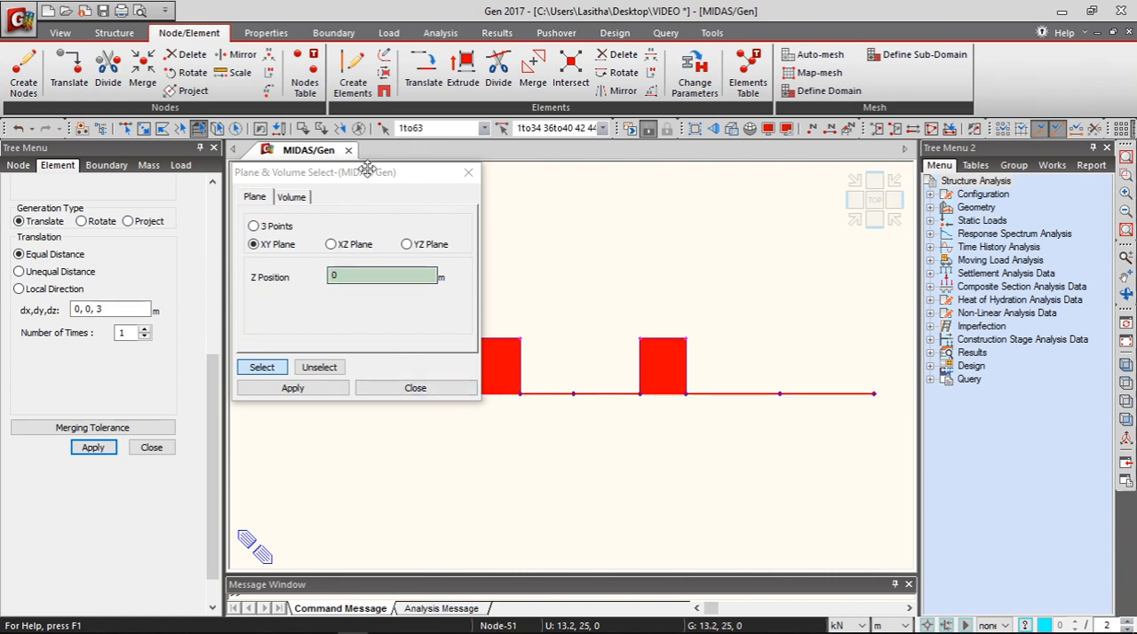
drag(369, 172, 213, 96)
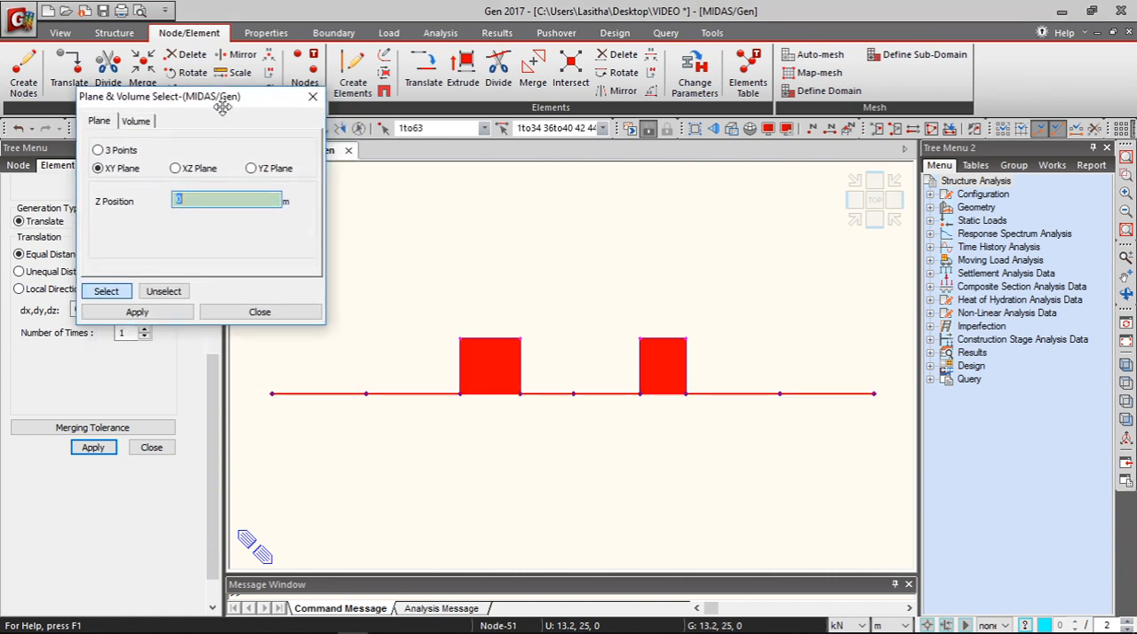
click(310, 99)
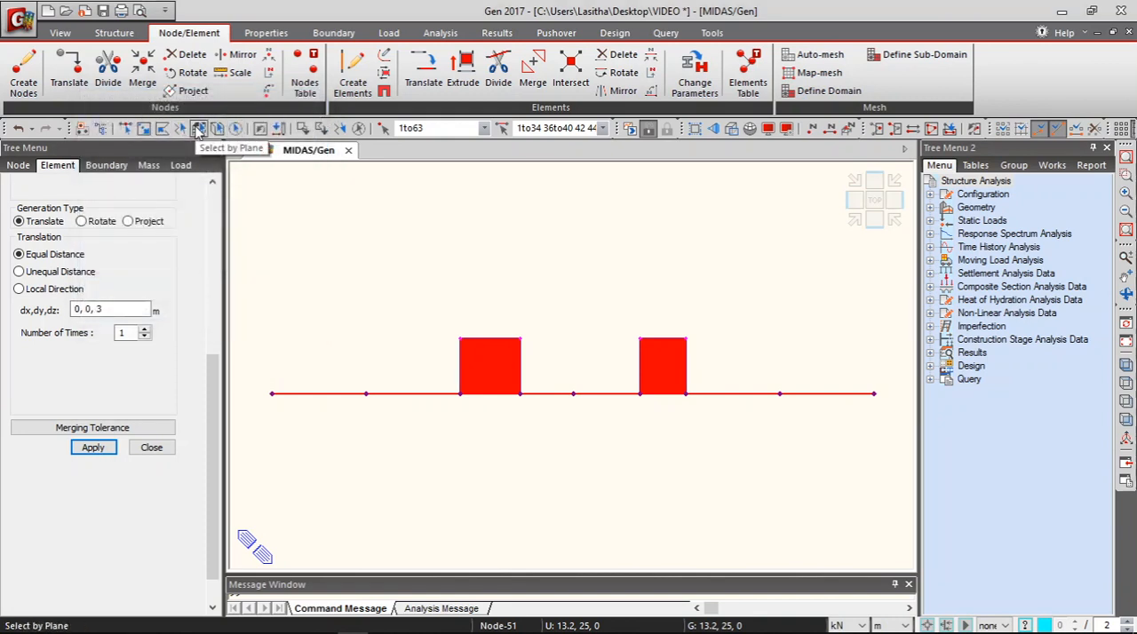
Repeat the plane selection on the XY plane at Z position 0 and close the selection dialog.
click(199, 130)
click(267, 236)
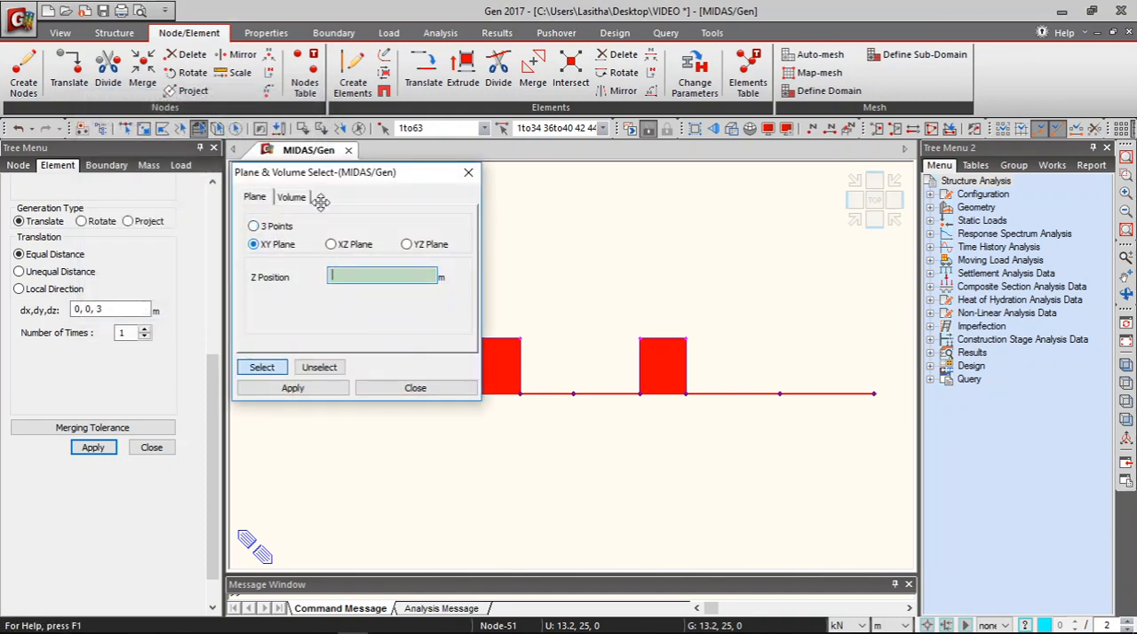
drag(351, 167, 213, 102)
click(434, 399)
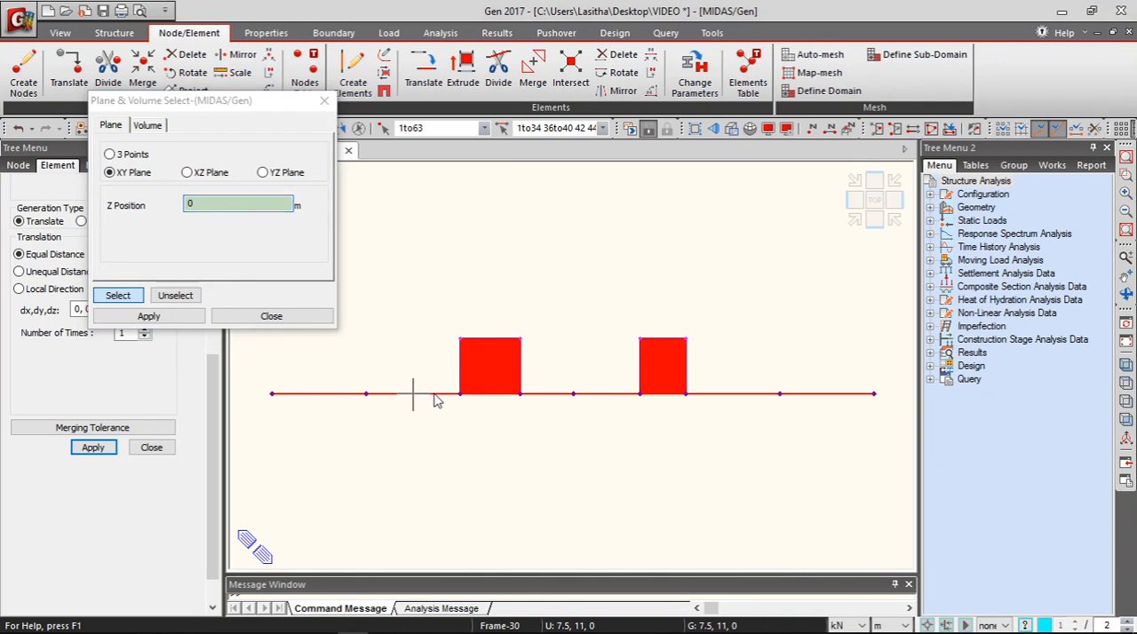
click(268, 316)
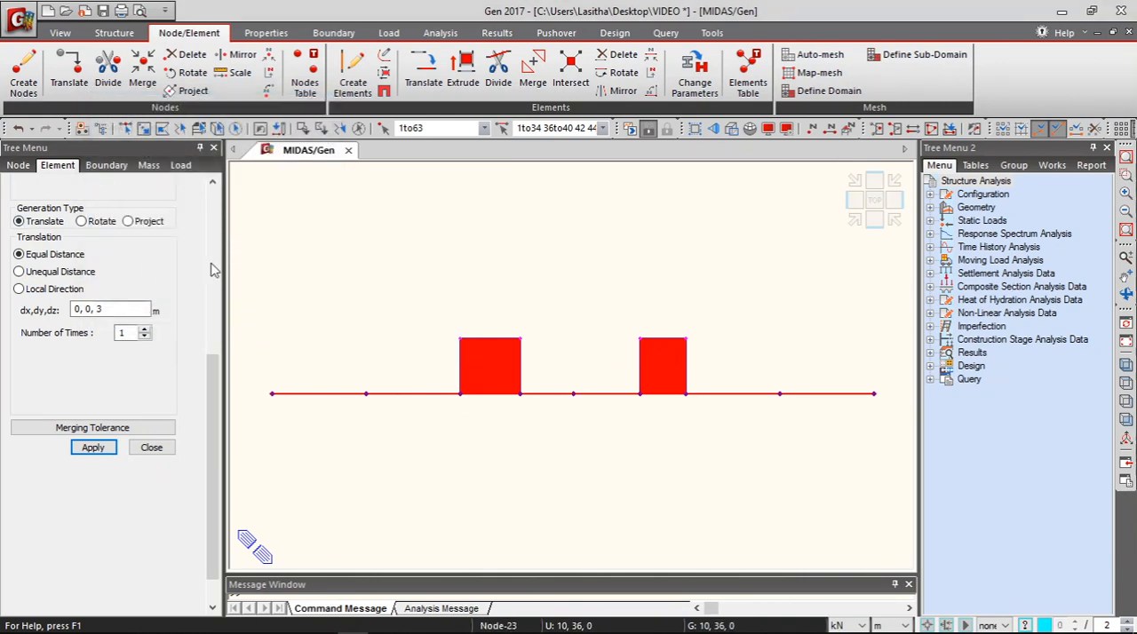
Move the selected floor-grid elements by 0, 0, 3 m to the tops of the walls.
click(434, 82)
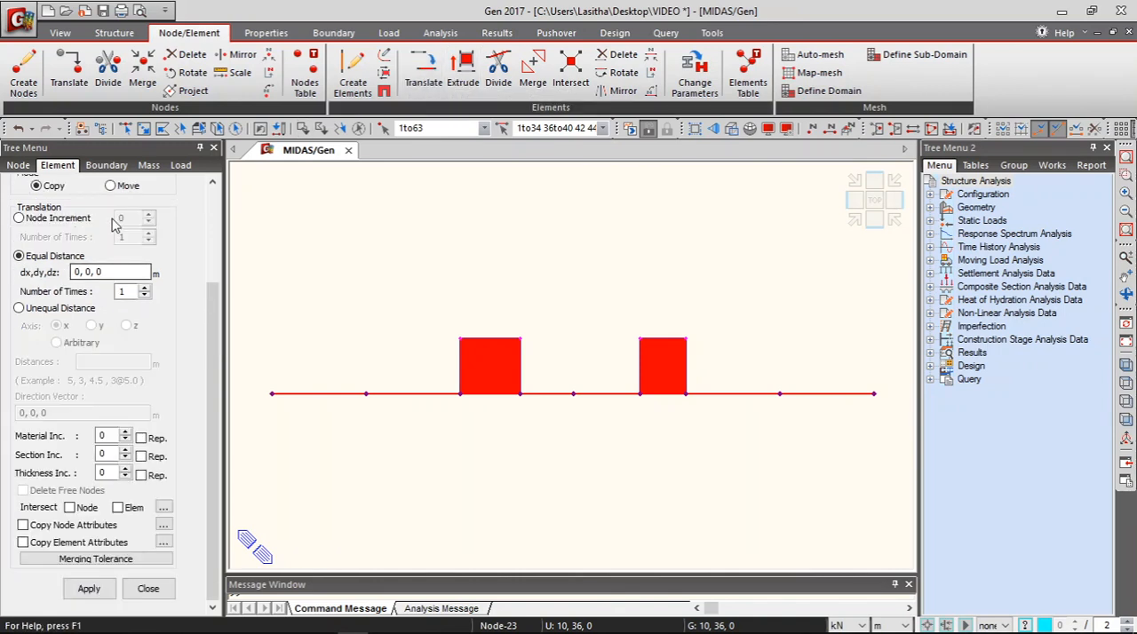
click(111, 187)
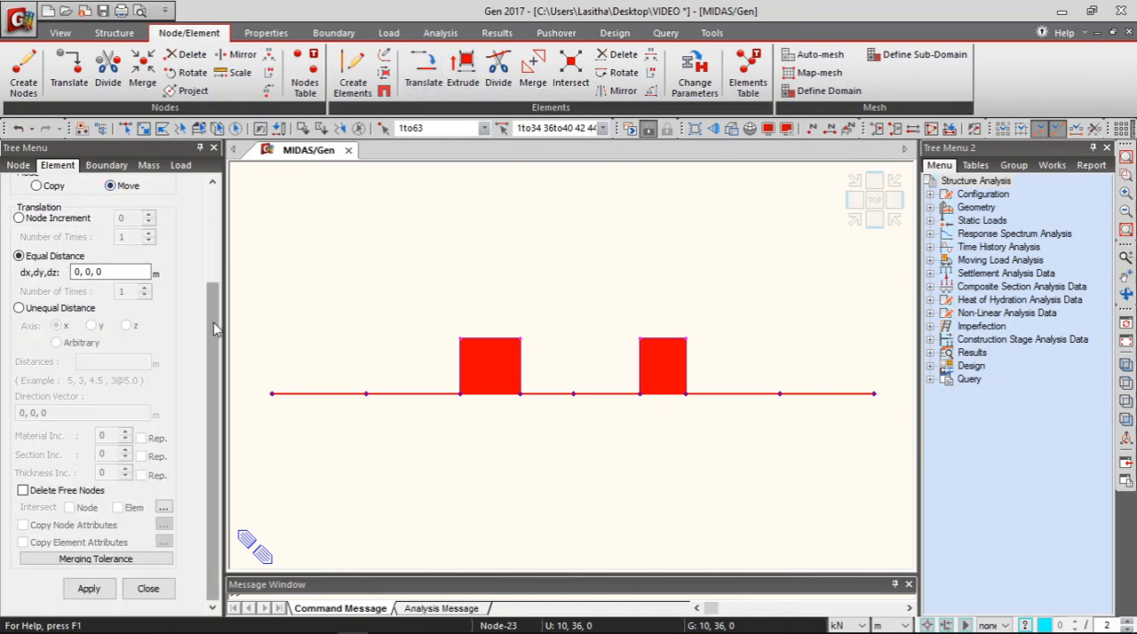
double_click(110, 271)
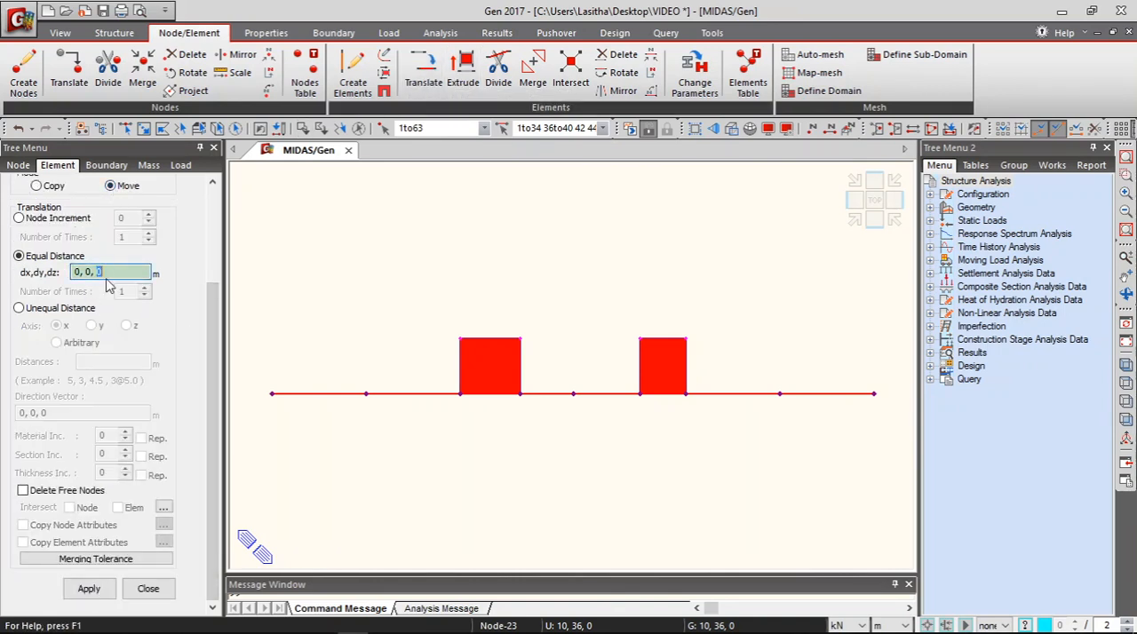
text(3)
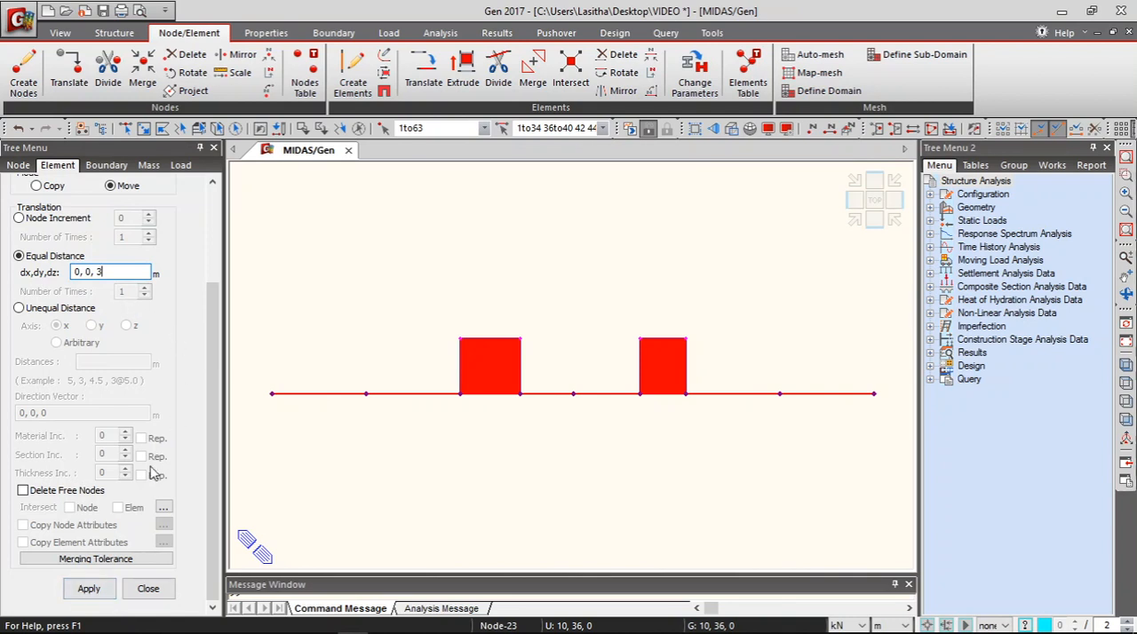
click(90, 589)
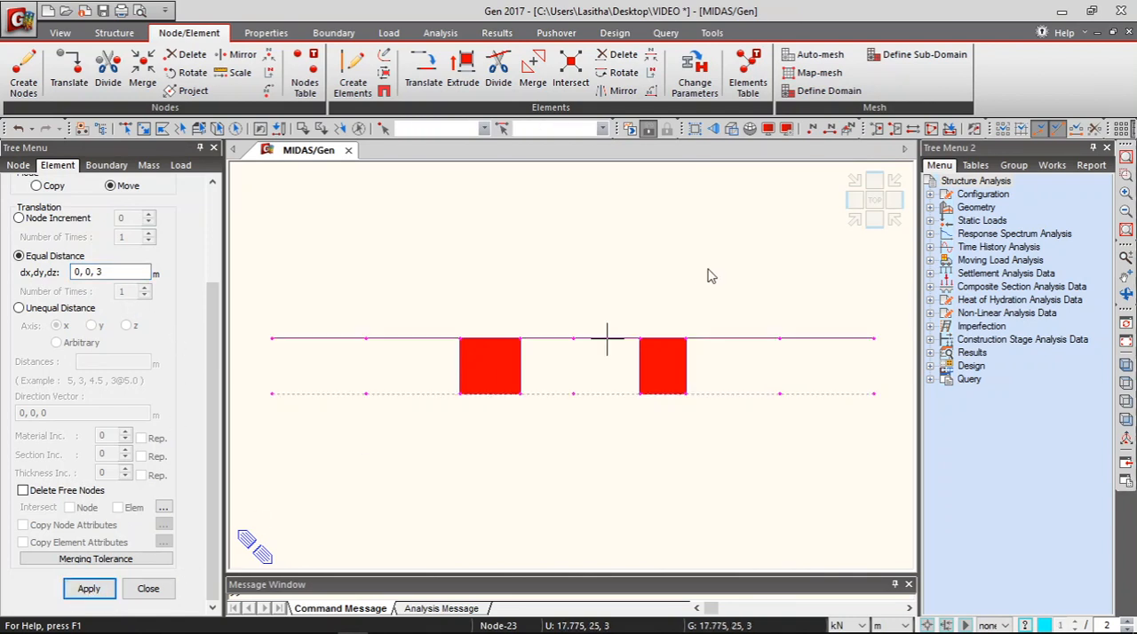
click(854, 220)
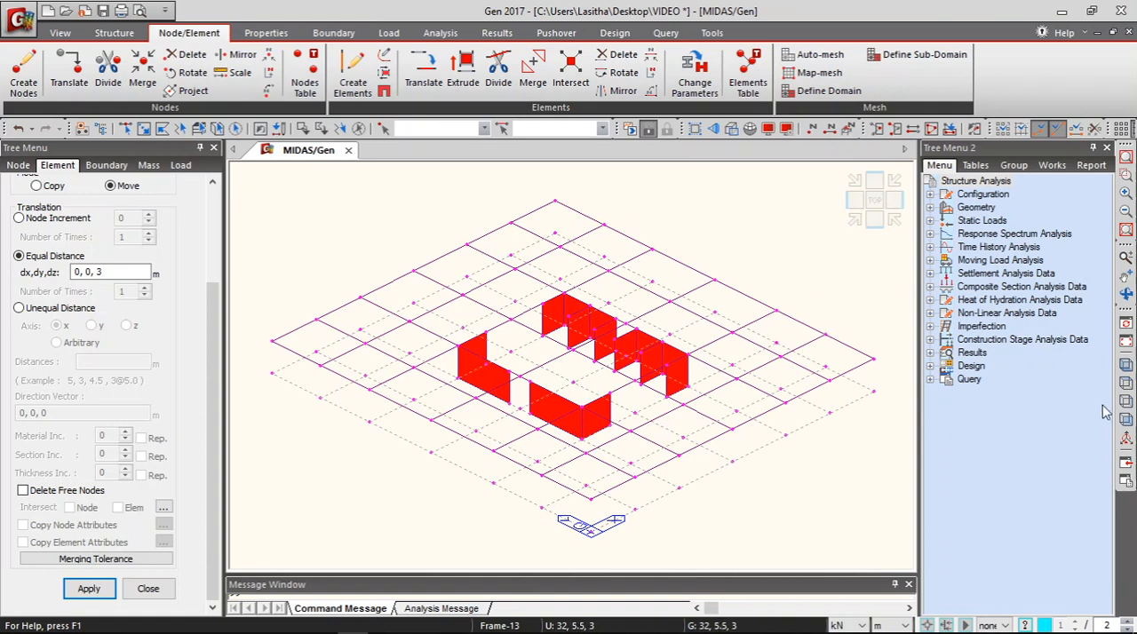
Window-select the whole model in elevation and delete only the free nodes.
click(1126, 421)
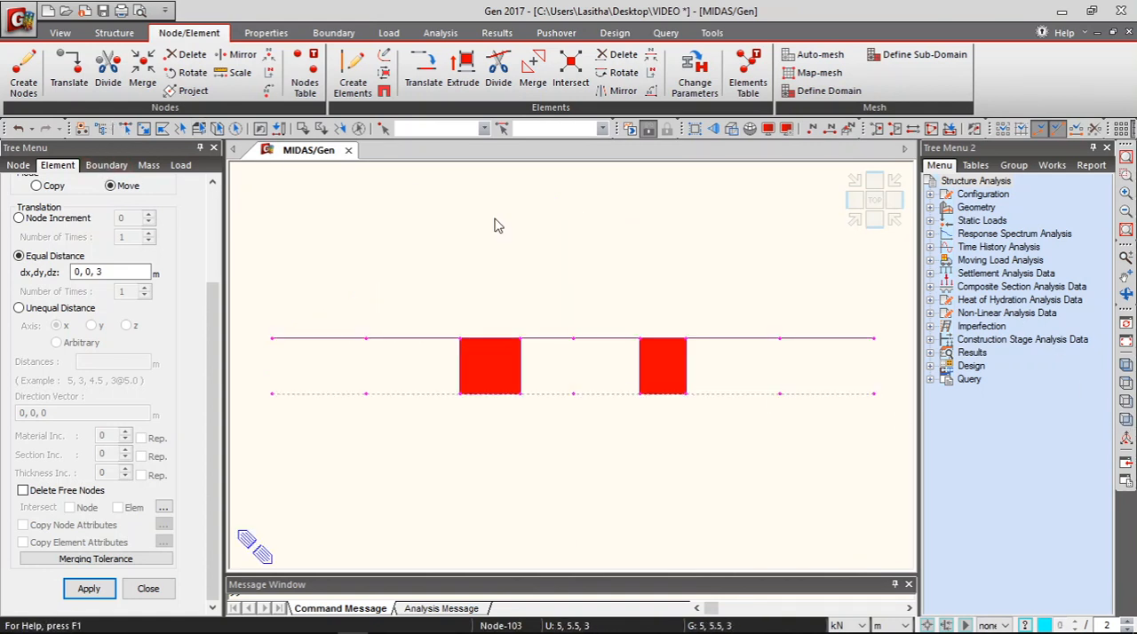
click(126, 130)
drag(896, 314, 251, 427)
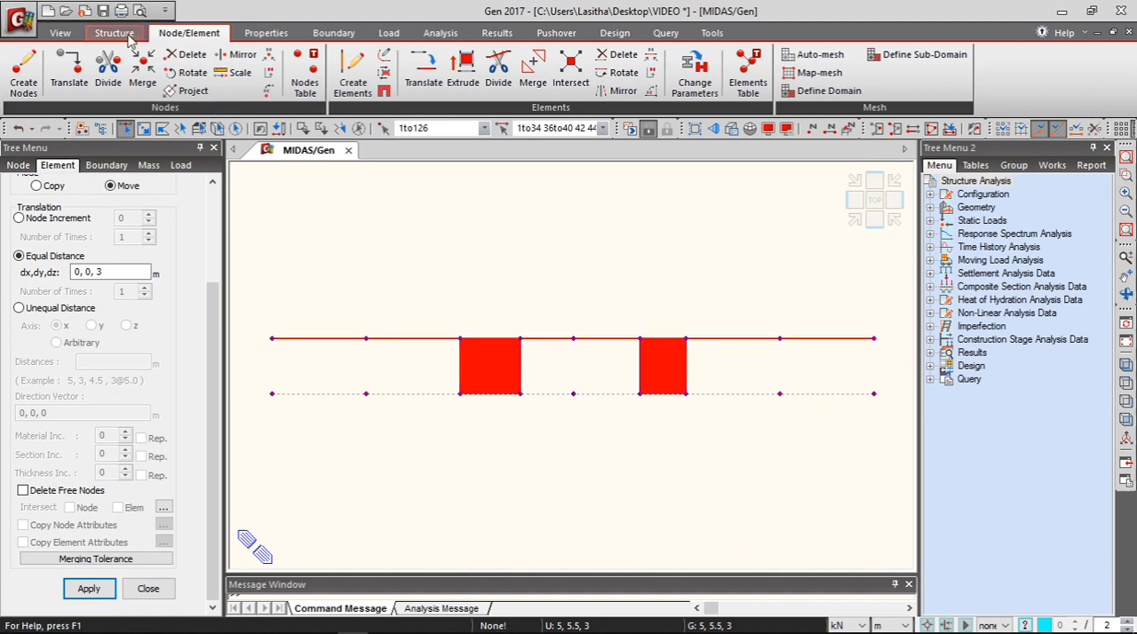
click(186, 58)
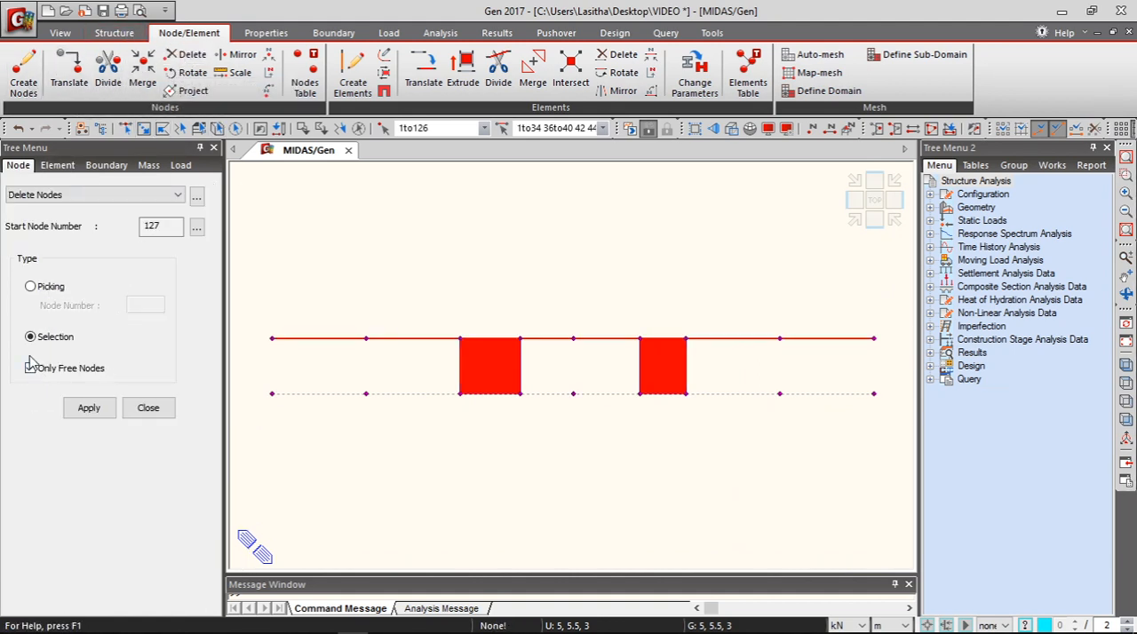
click(88, 410)
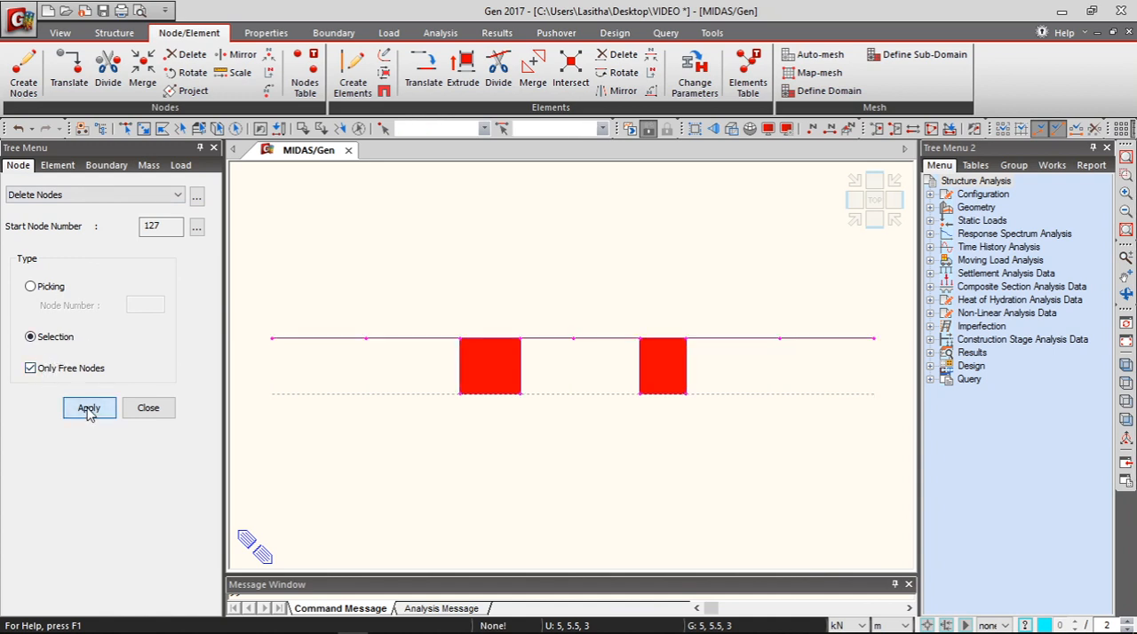
In the isometric view, select the seven nodes on the raised beam grid's maximum-Y edge one by one.
click(852, 220)
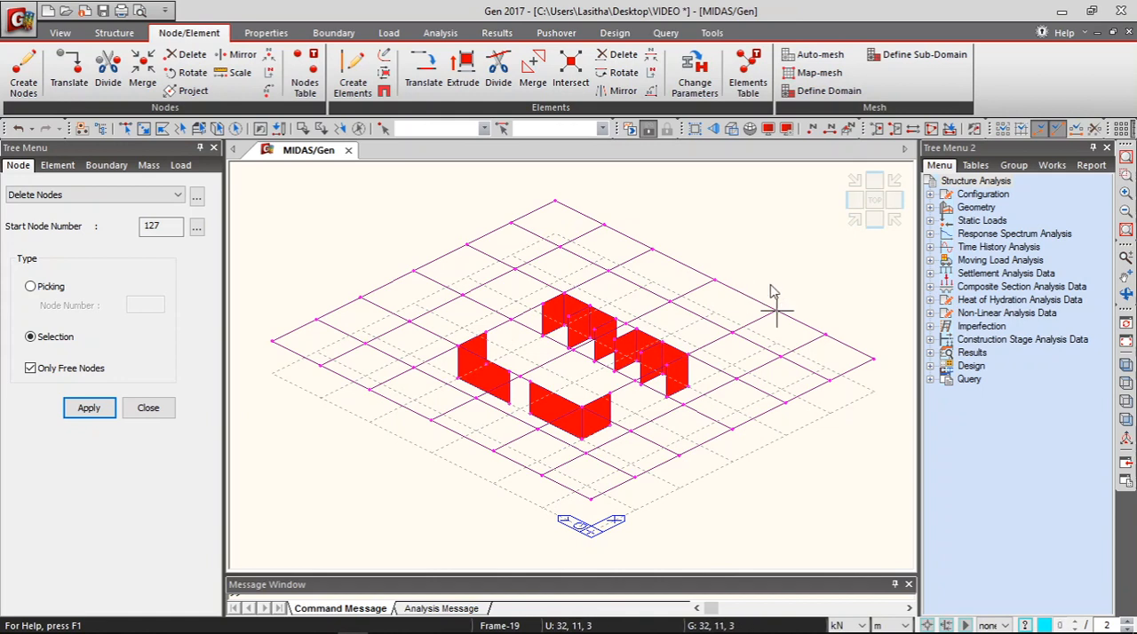
click(125, 130)
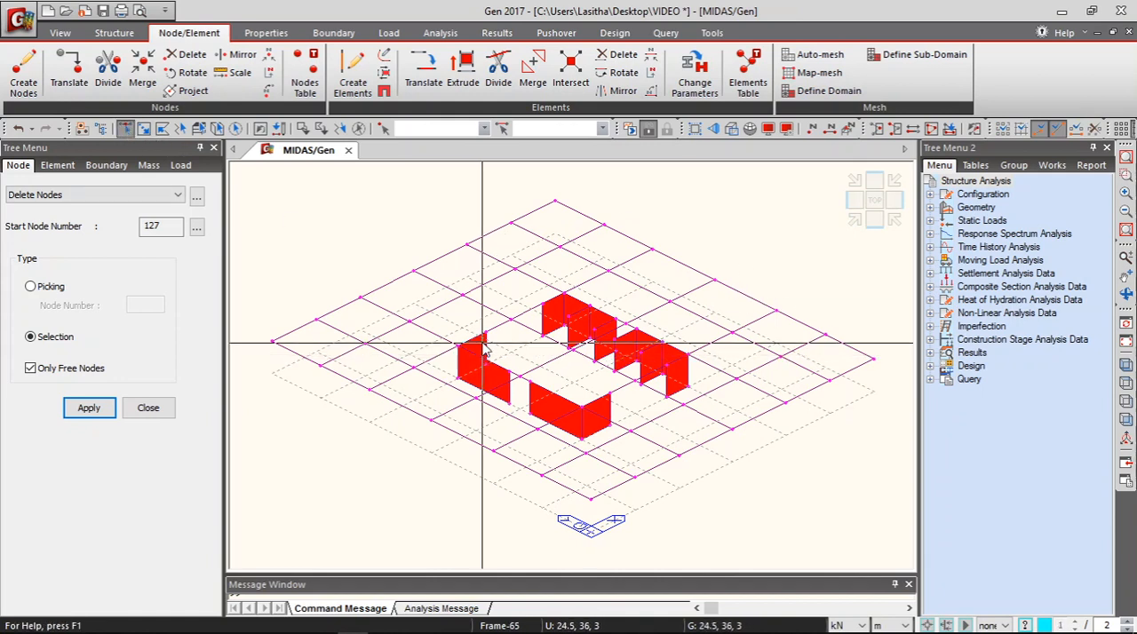
click(274, 343)
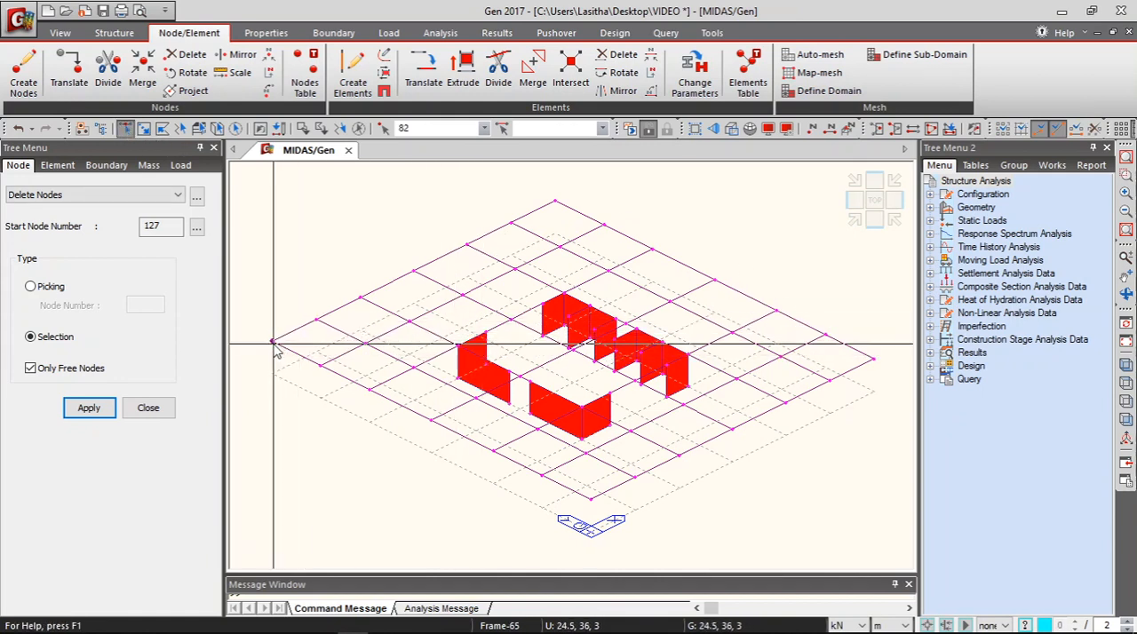
click(317, 321)
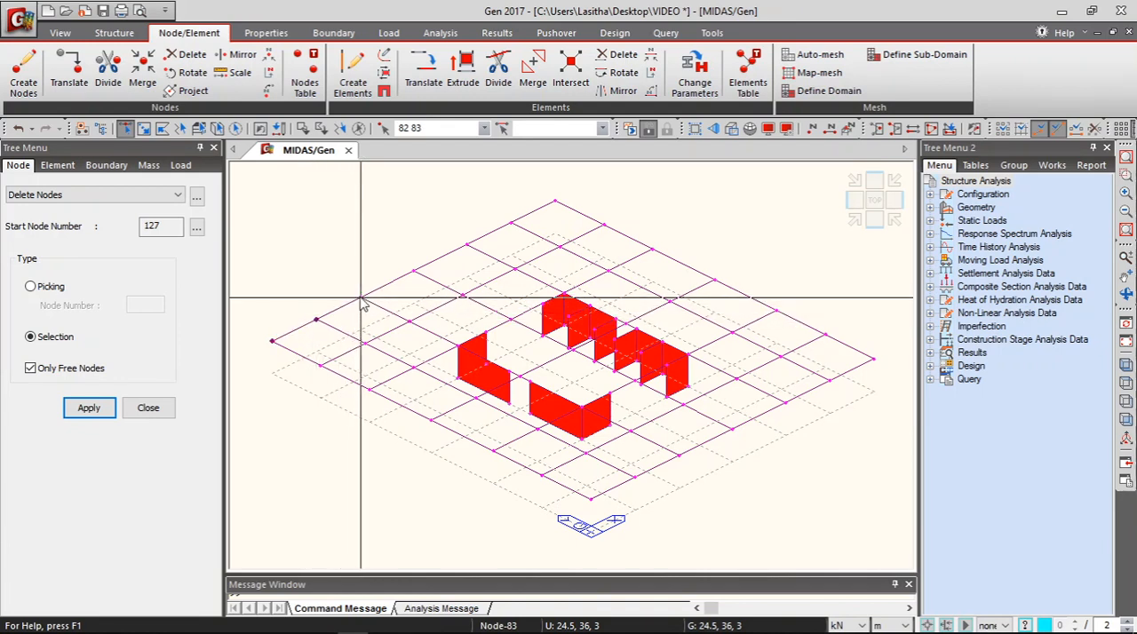
click(360, 298)
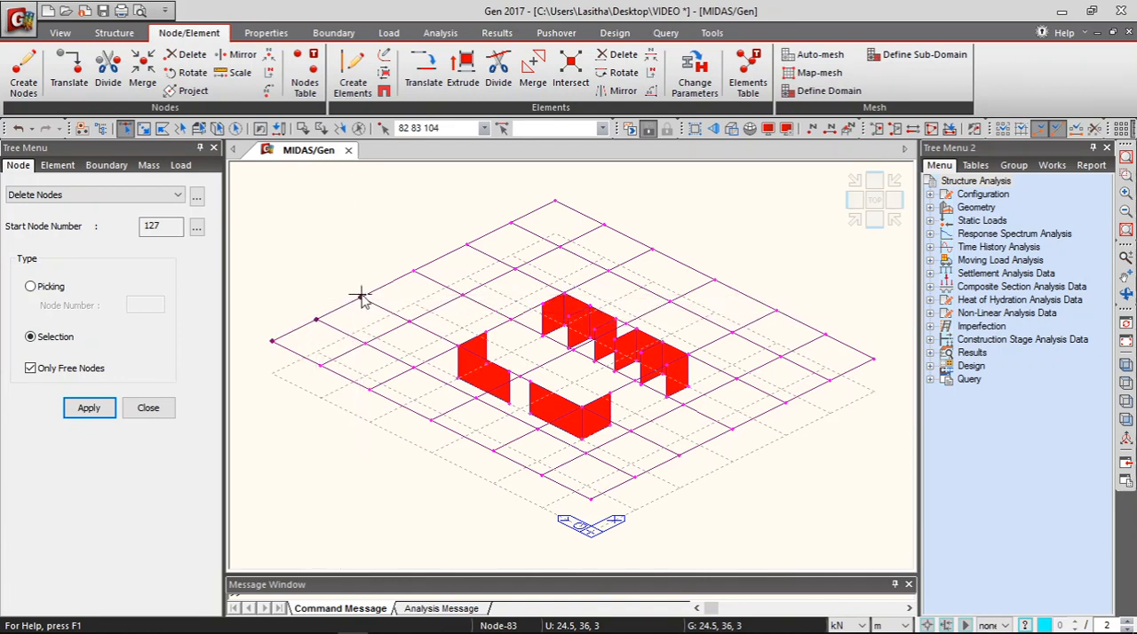
click(467, 244)
click(511, 222)
click(555, 203)
click(413, 271)
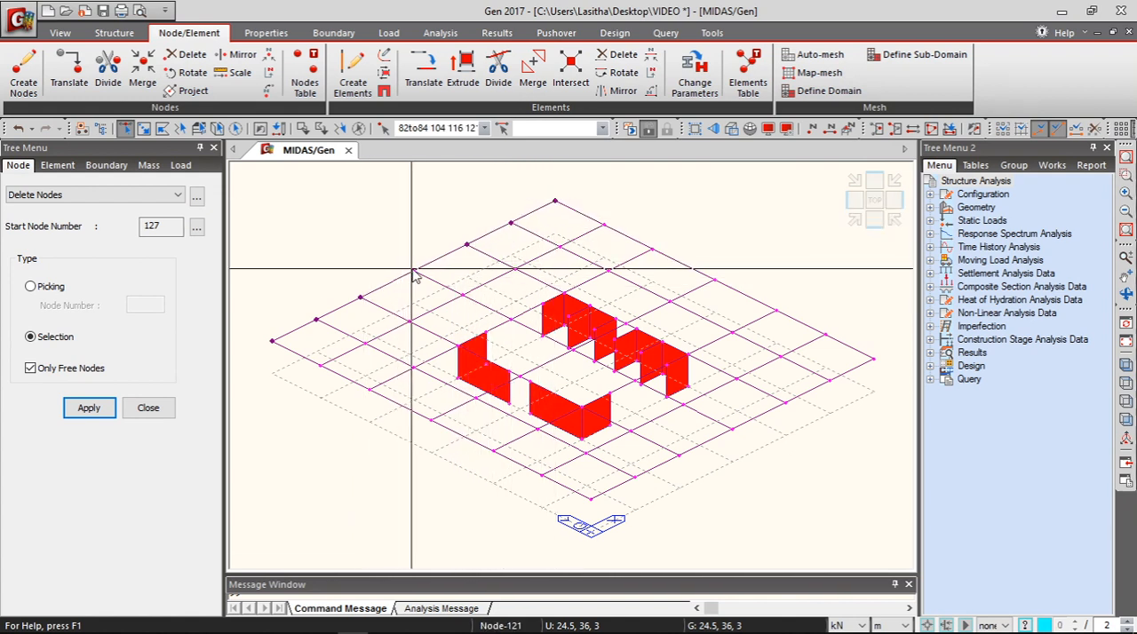
Add the seven nodes of the second grid line in from the maximum-Y edge to the selection.
click(320, 365)
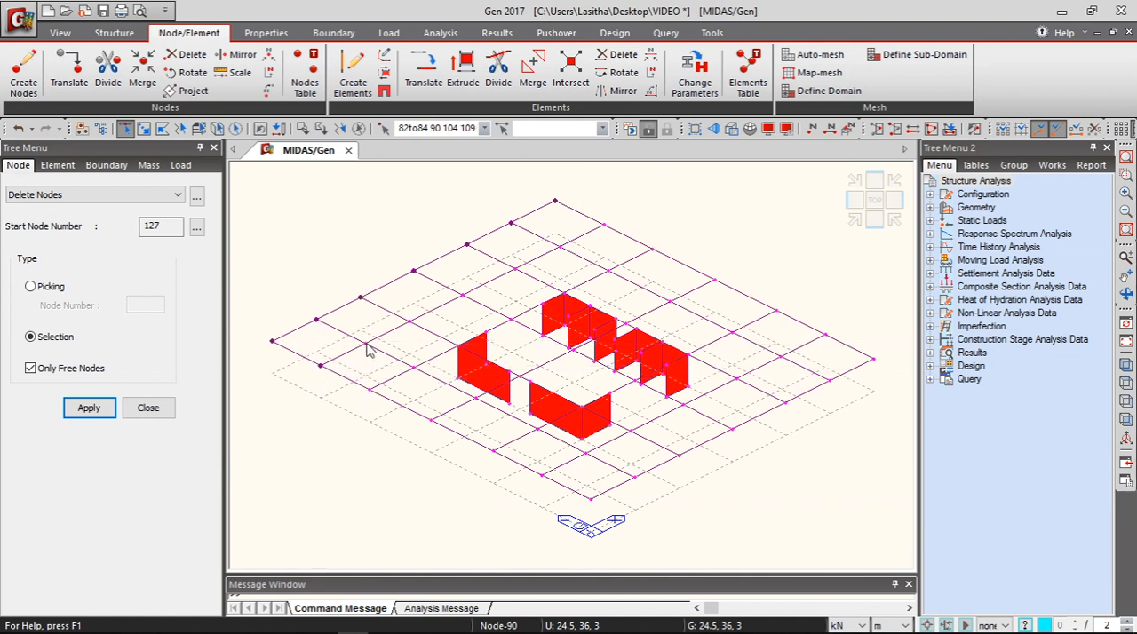
click(365, 344)
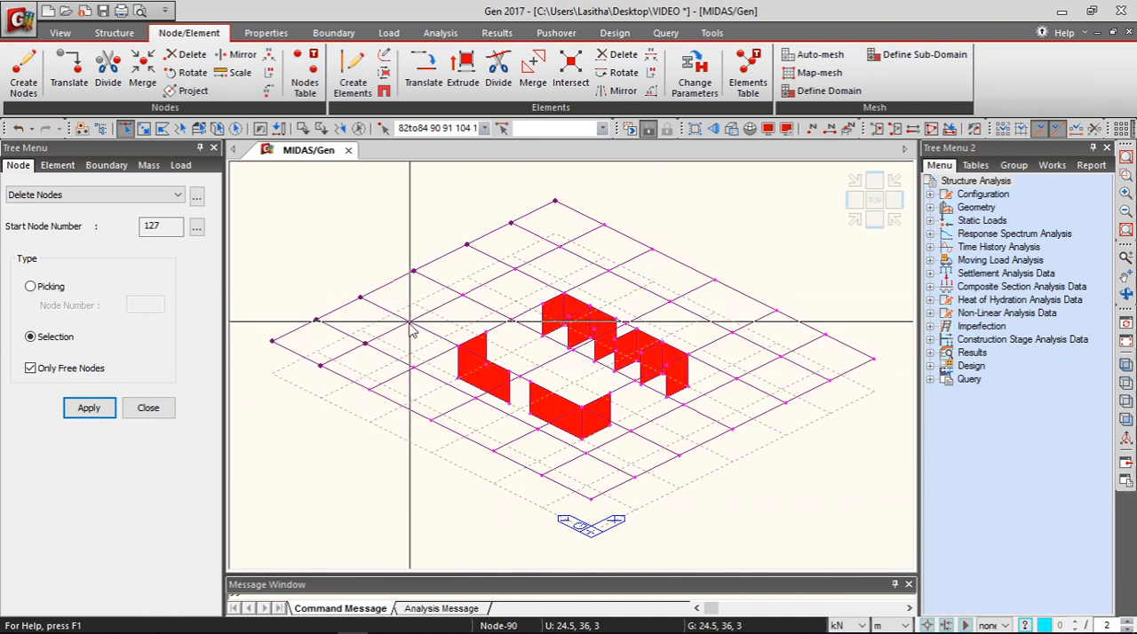
click(410, 322)
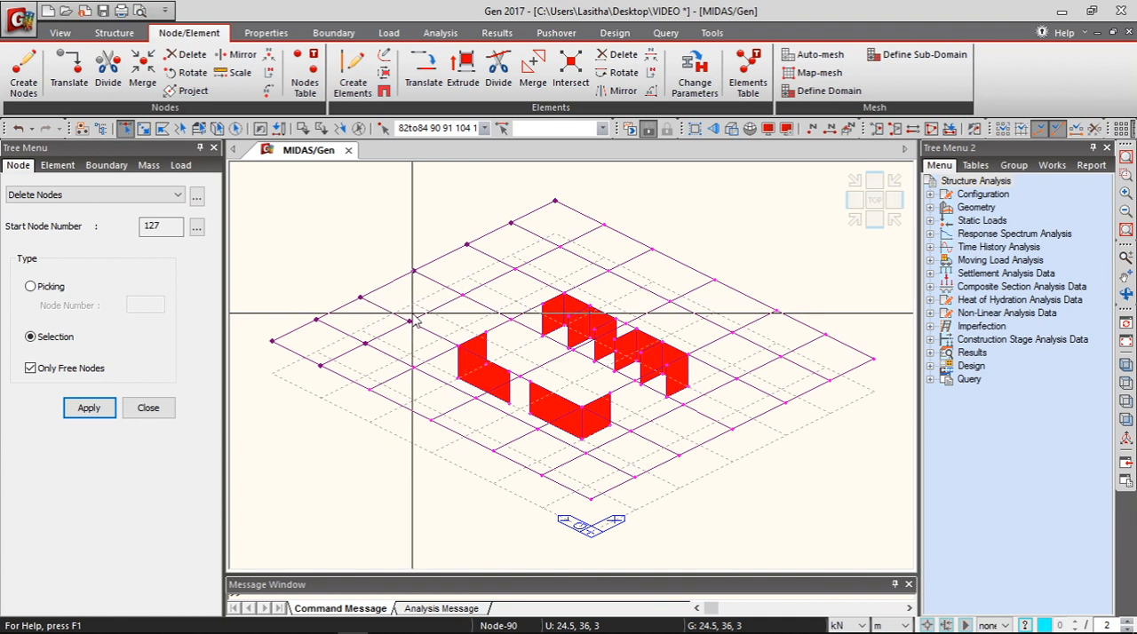
click(463, 296)
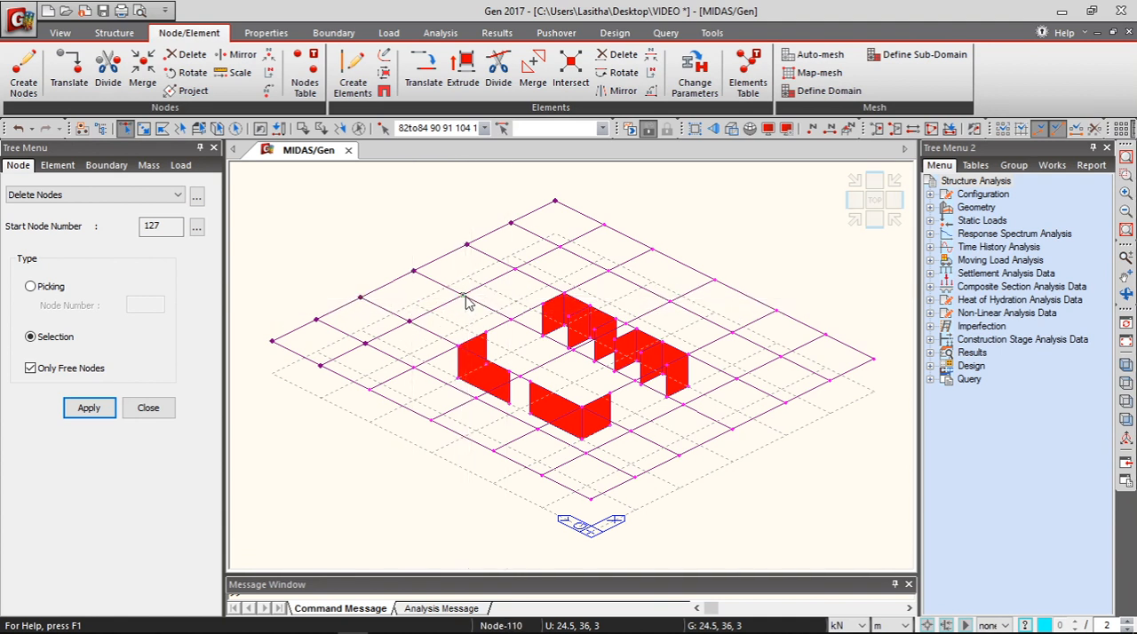
click(515, 270)
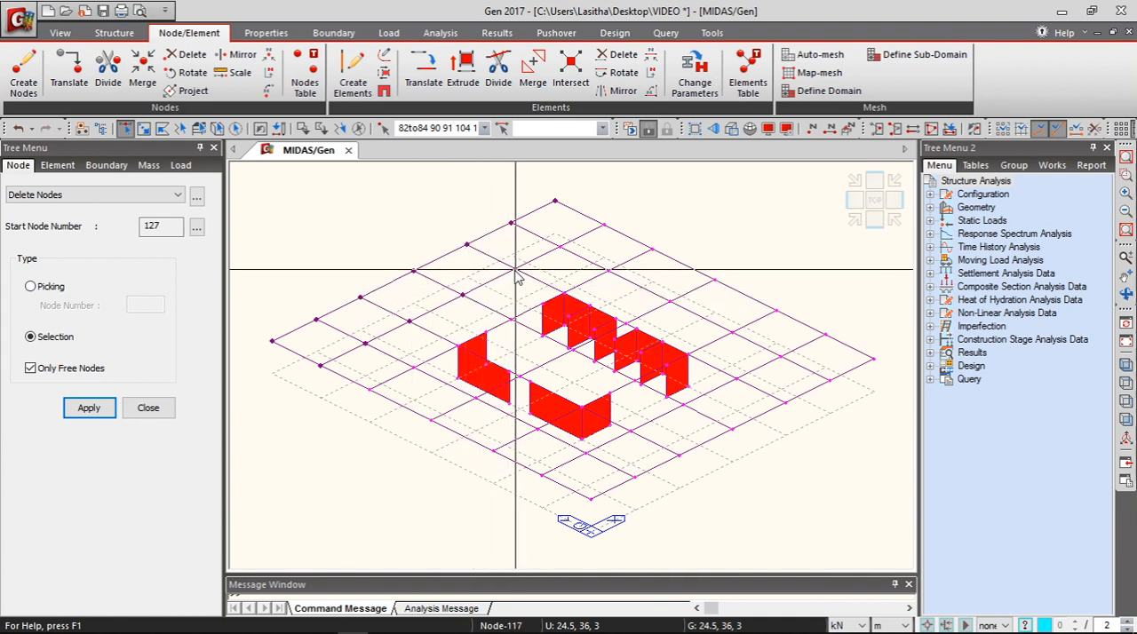
click(562, 246)
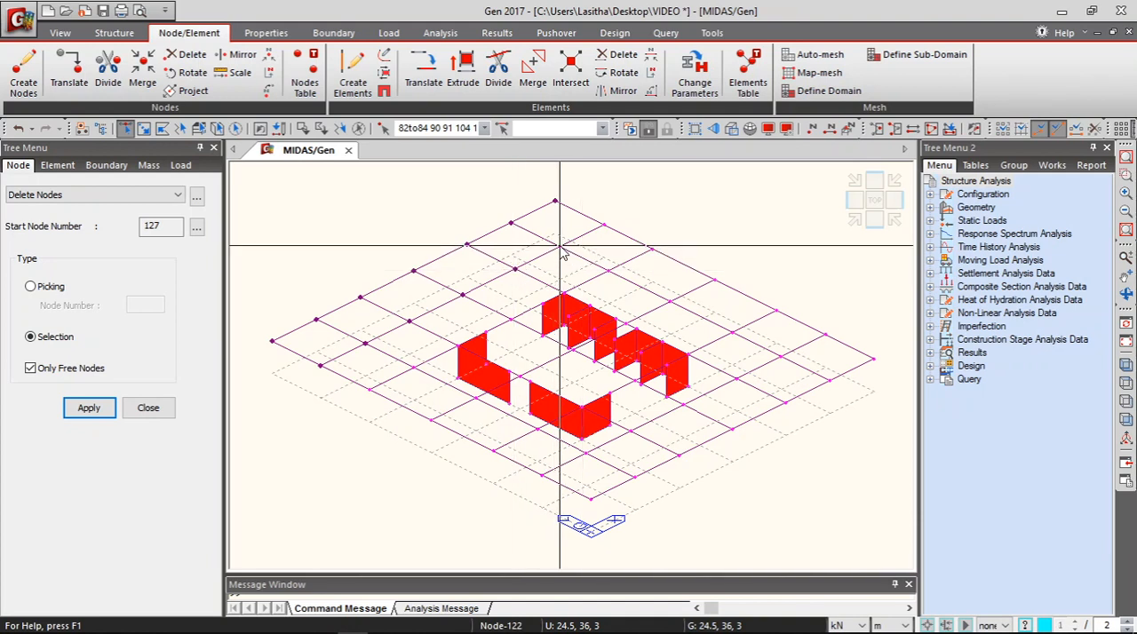
click(603, 224)
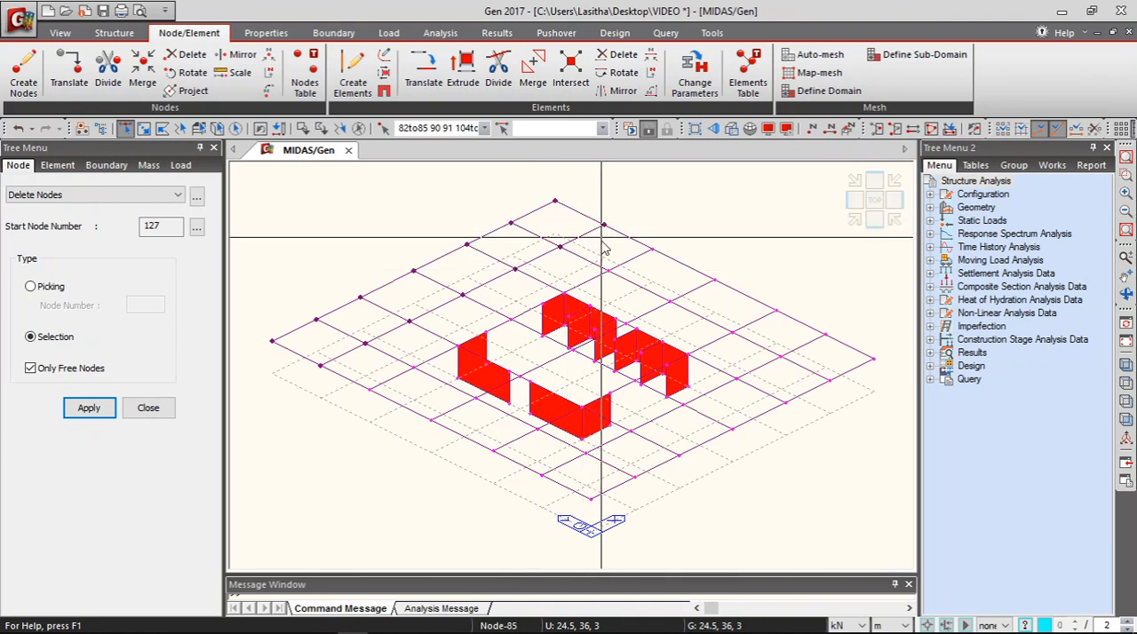
Add the nodes of the third grid line from the maximum-Y edge to the selection, leaving its beam elements unselected.
click(654, 253)
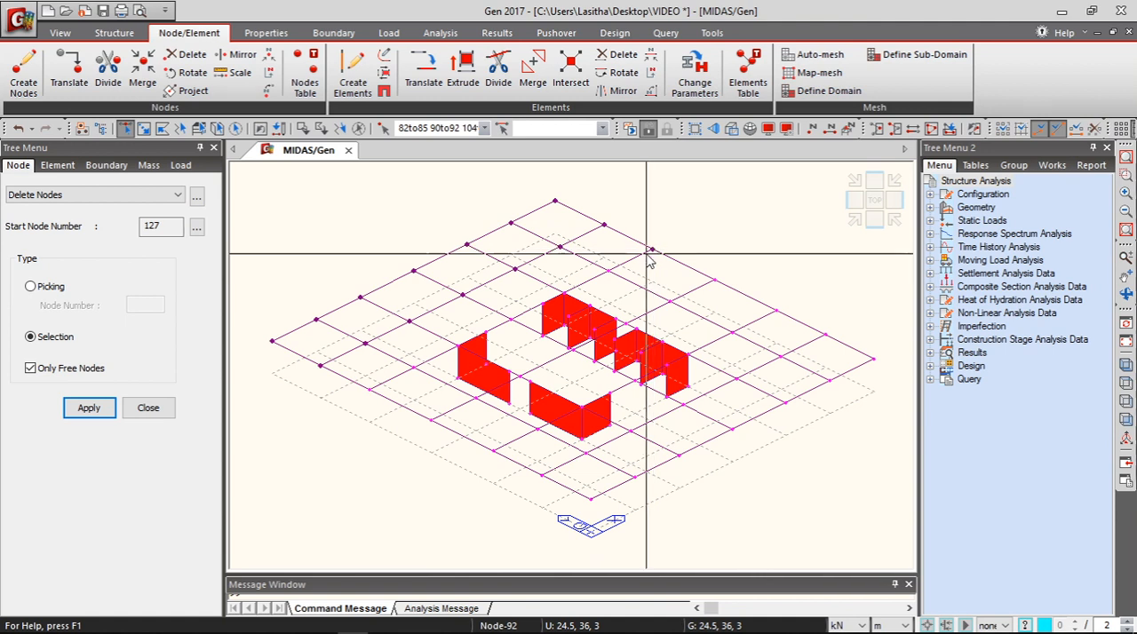
click(608, 272)
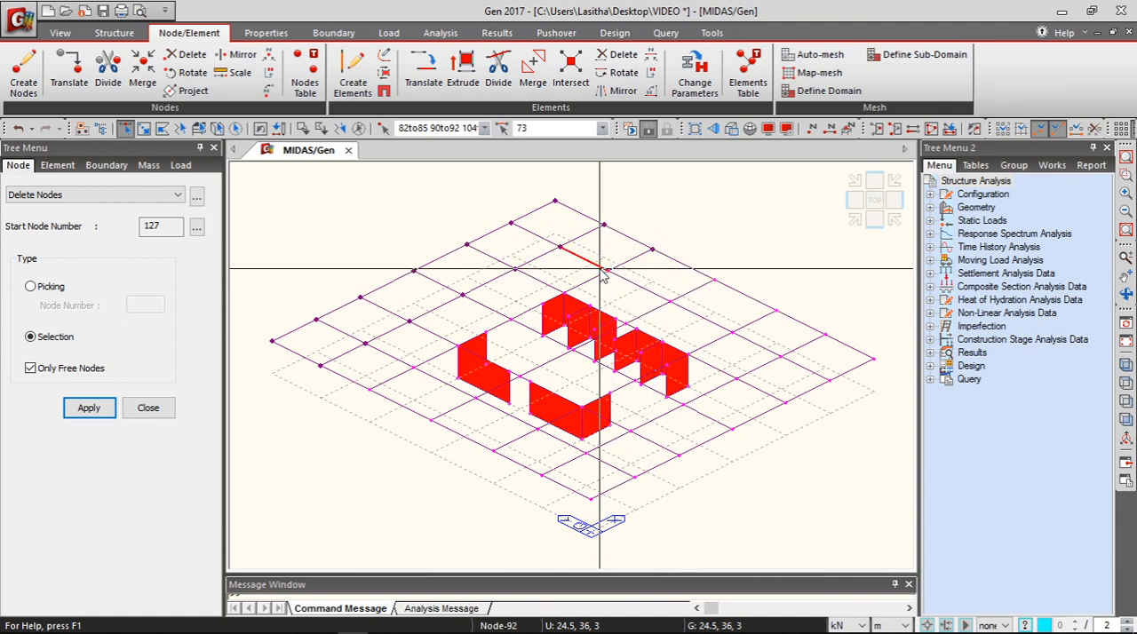
click(600, 267)
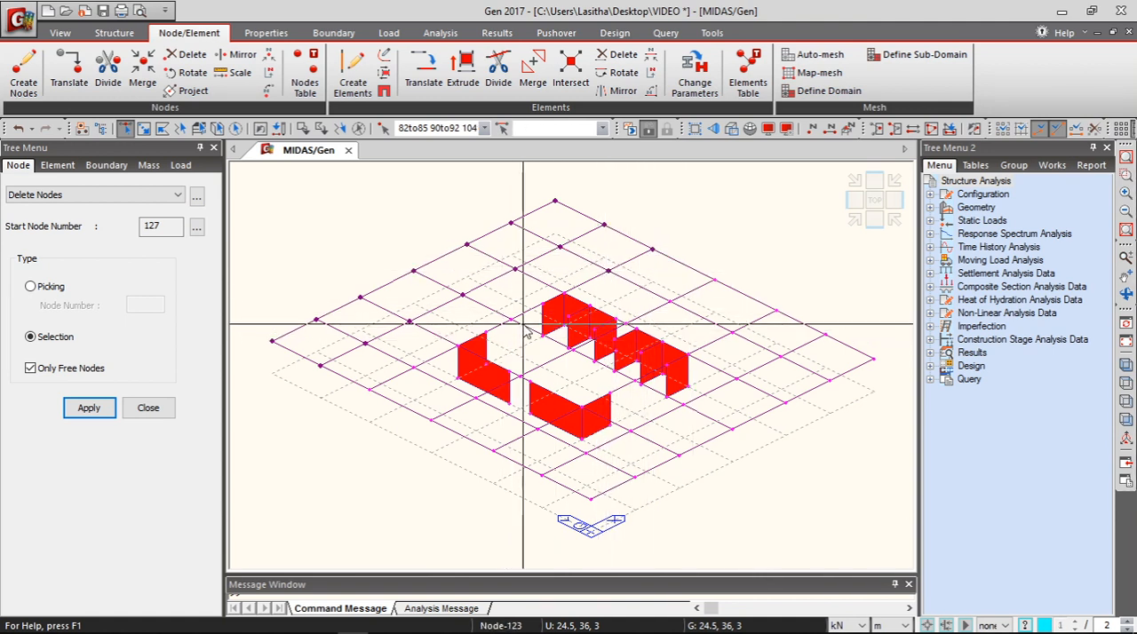
click(414, 367)
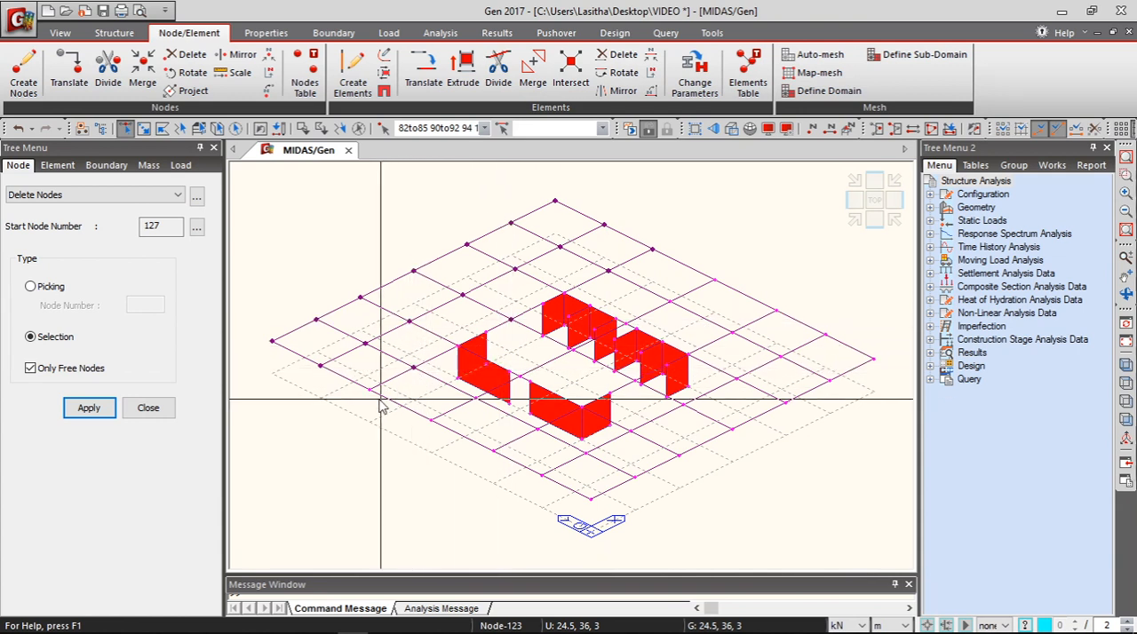
click(430, 420)
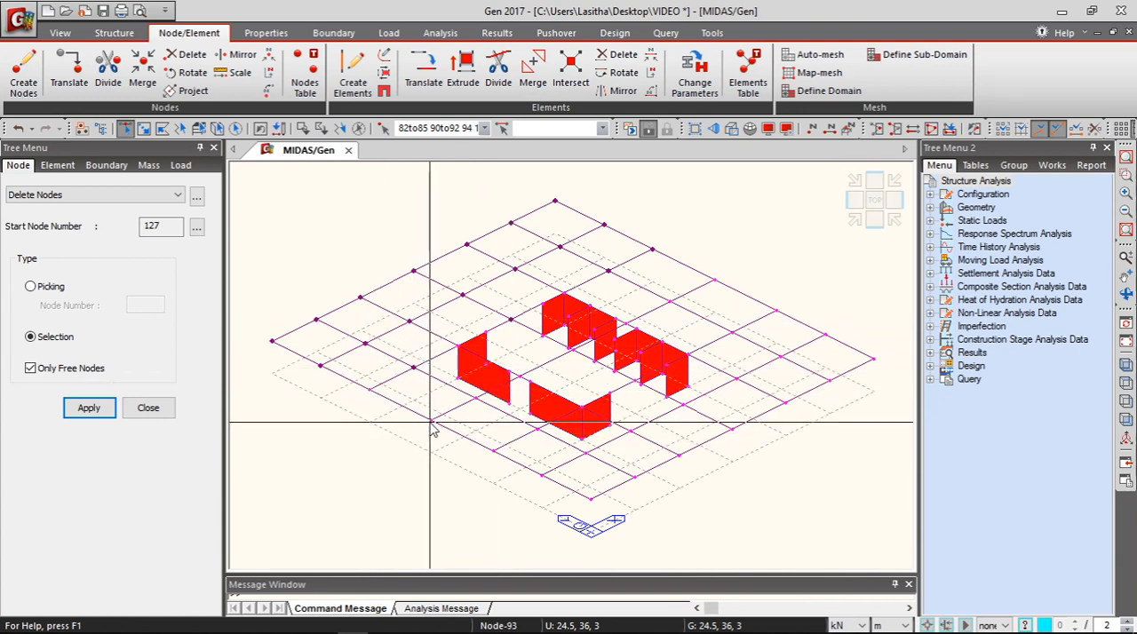
click(369, 389)
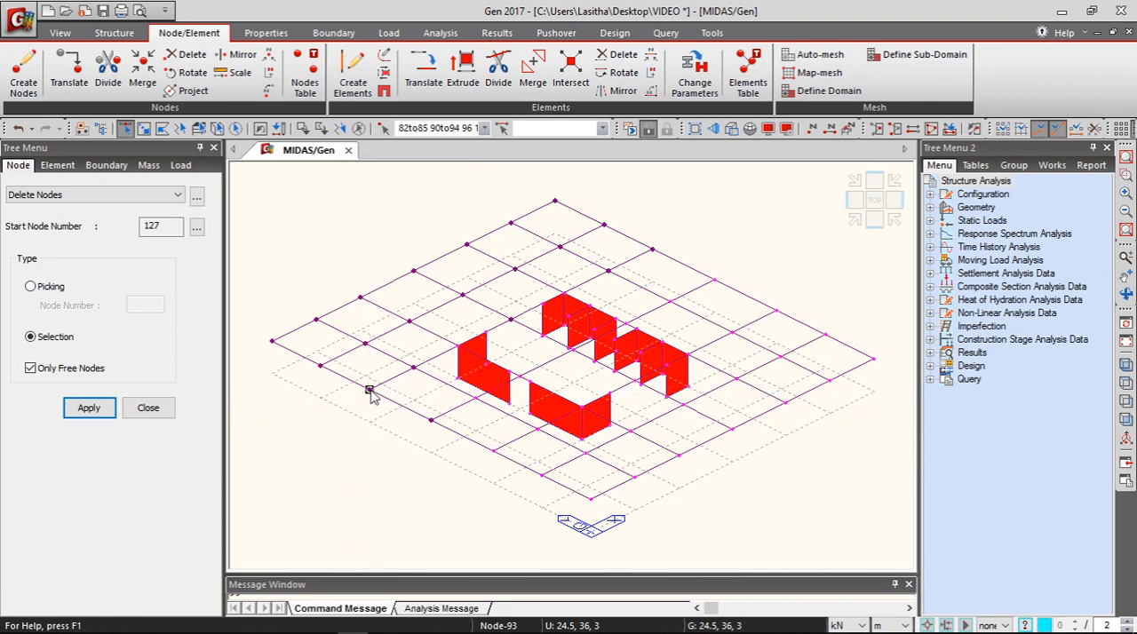
Add the remaining nodes along the minimum-X edge and the adjacent interior grid line to the selection.
click(476, 398)
click(494, 450)
click(542, 476)
click(585, 455)
click(589, 498)
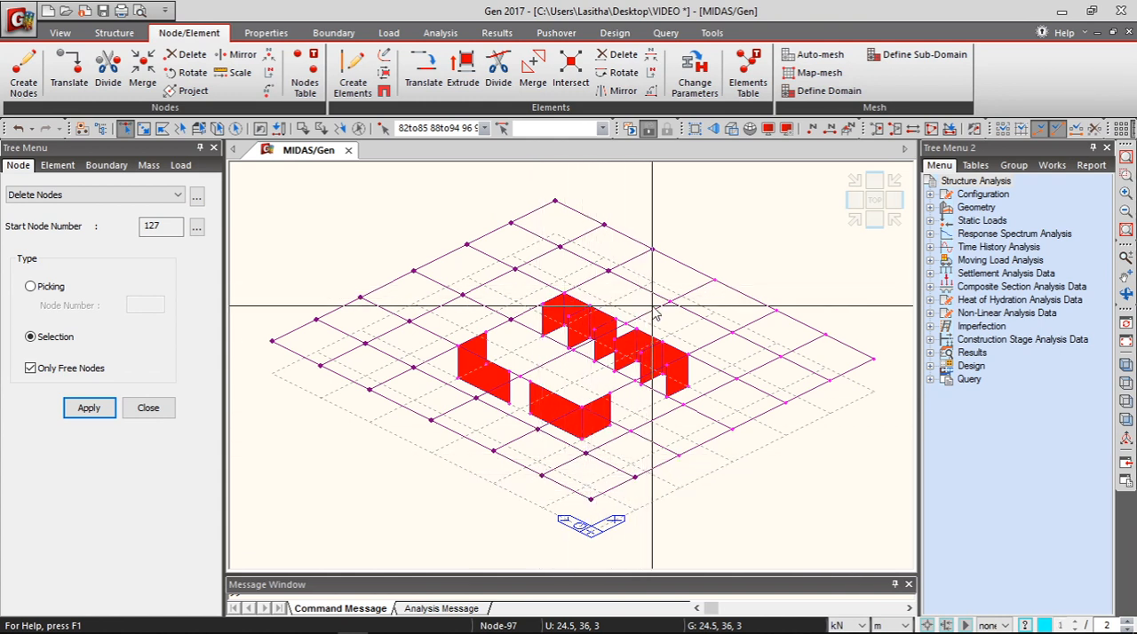
Add the remaining nodes along the maximum-X edge and the adjacent interior grid line to the selection.
click(715, 280)
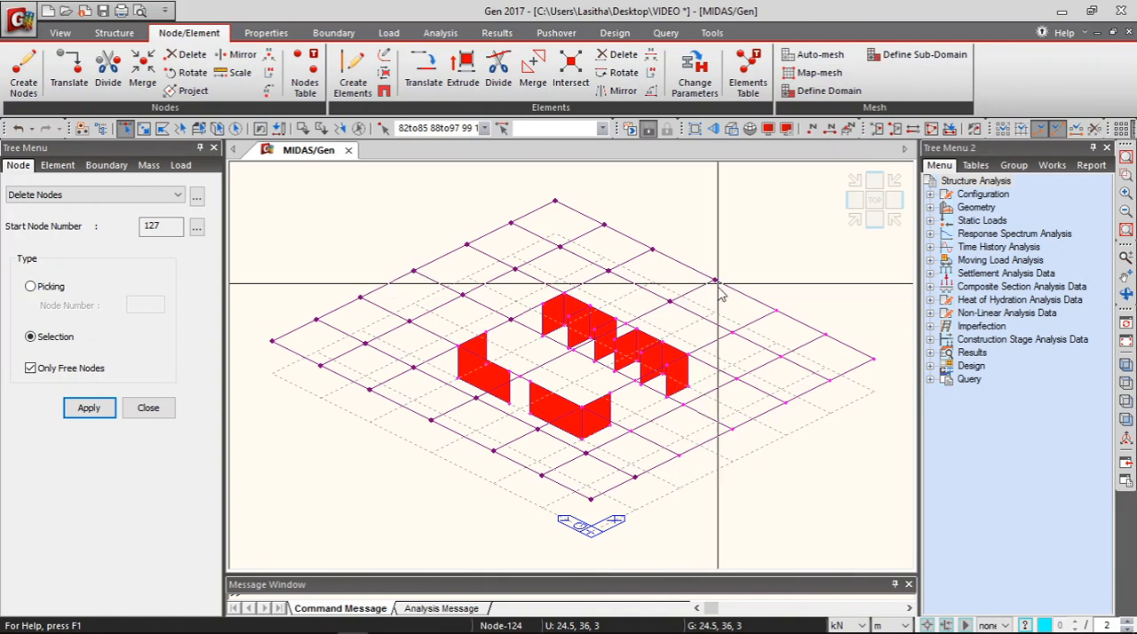
click(775, 310)
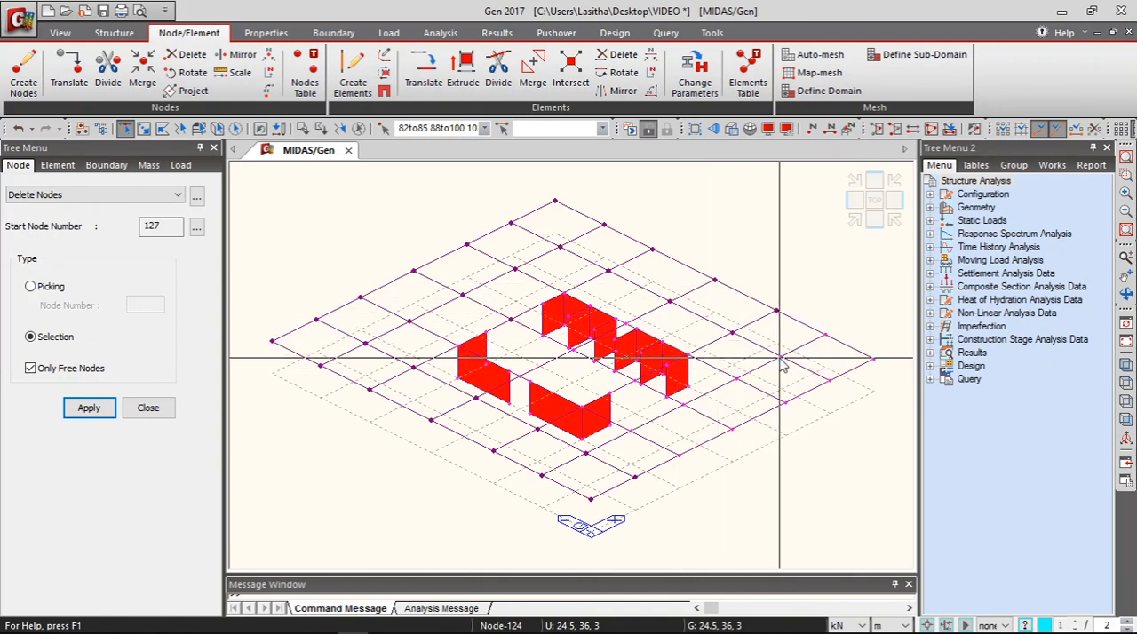
click(825, 335)
click(830, 380)
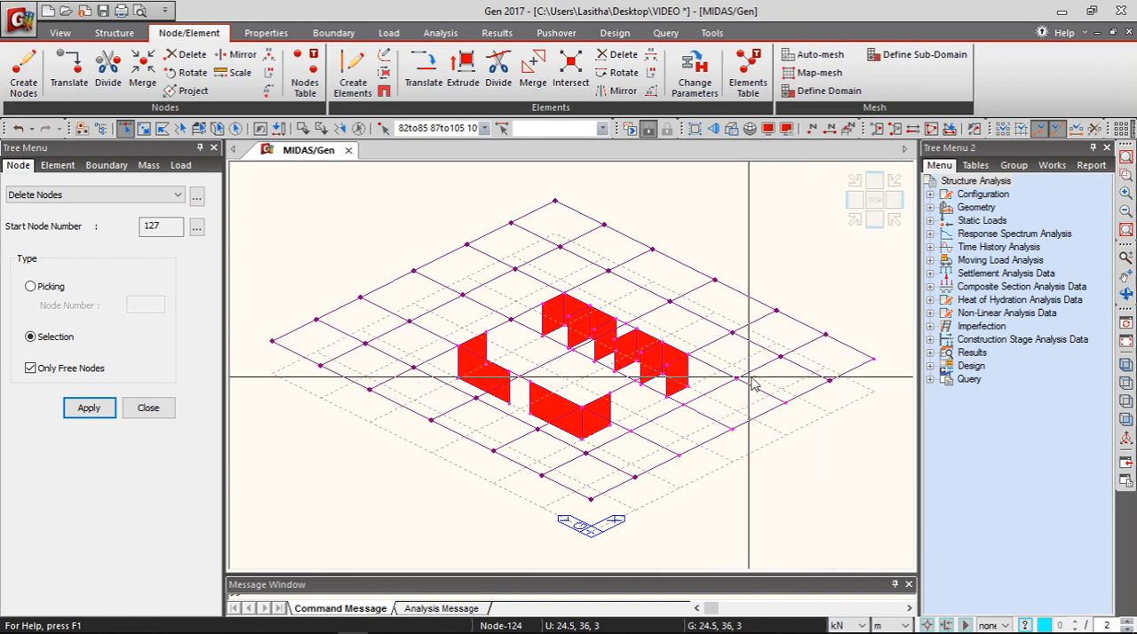
click(873, 359)
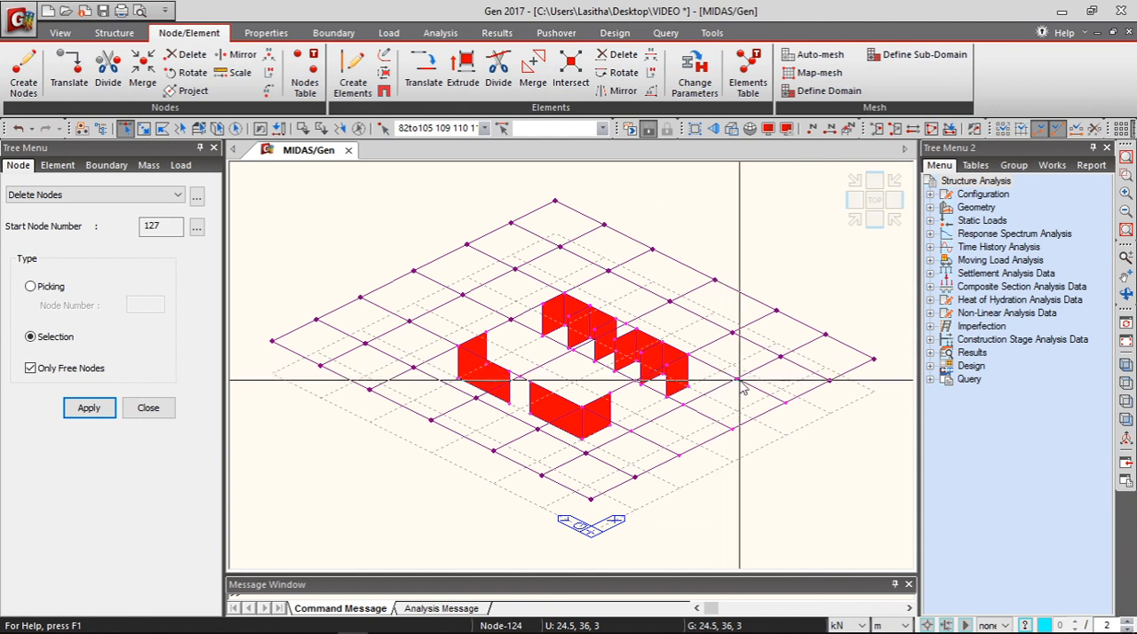
Add the remaining middle nodes of the minimum-Y edge and its neighbouring grid line to the selection.
click(736, 380)
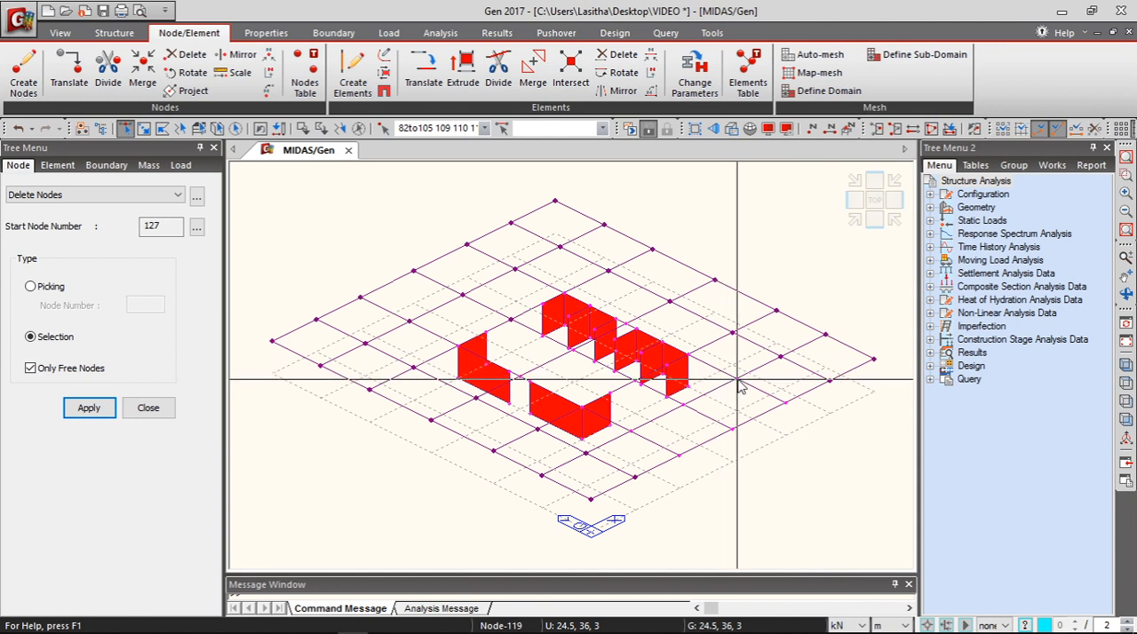
click(784, 403)
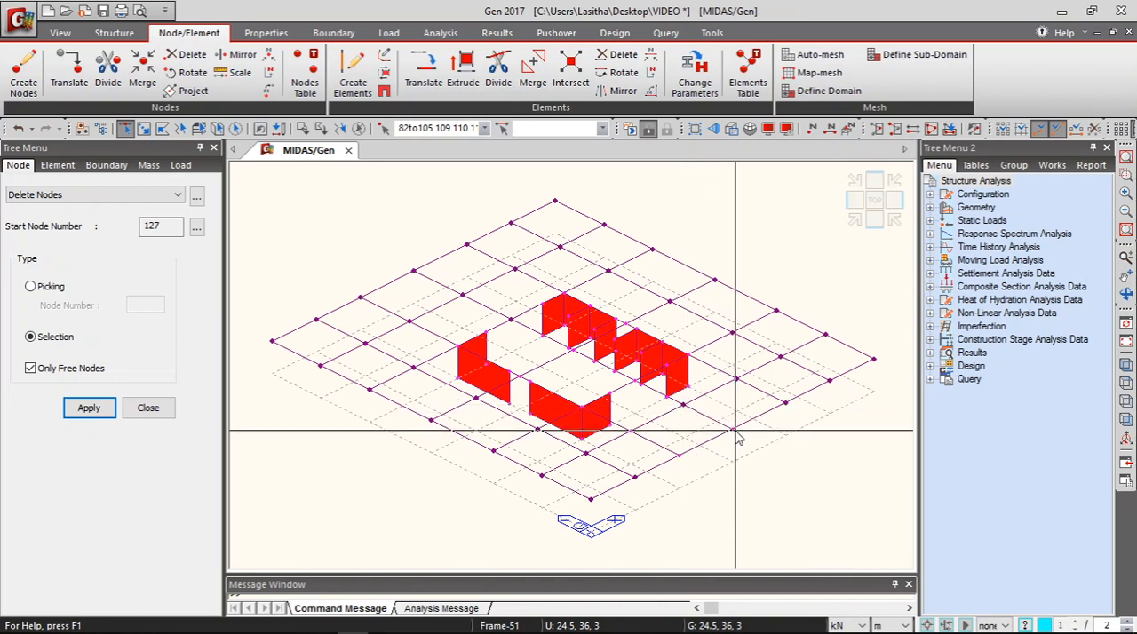
click(631, 432)
click(678, 455)
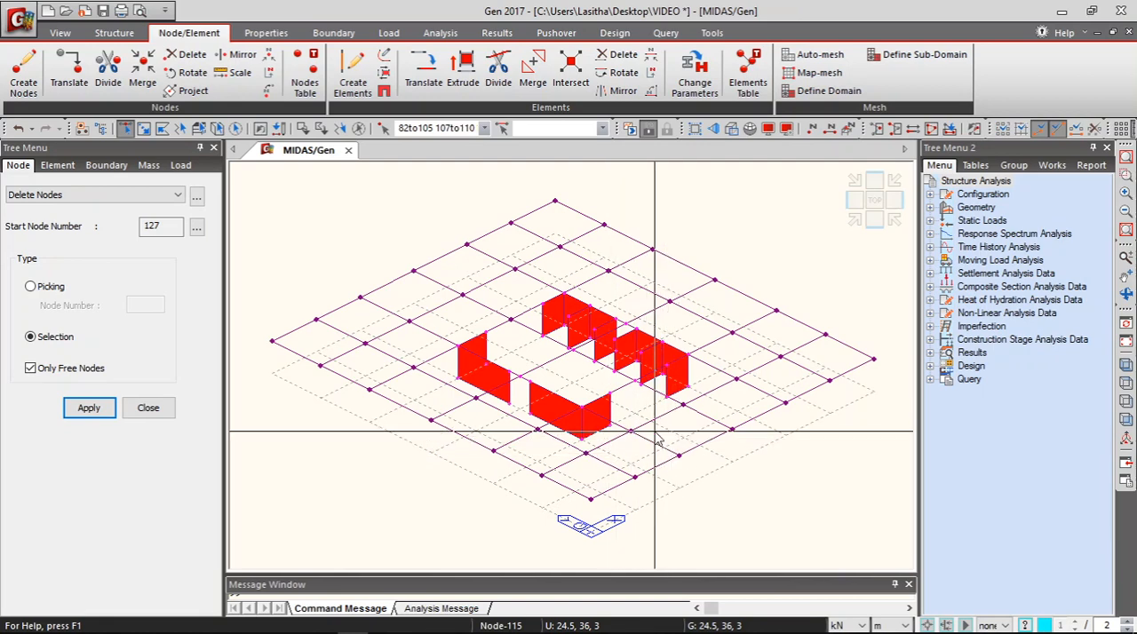
Check the column layout plan in the Word document video_1 and add the remaining column nodes around the central wall bay to the selection.
click(1125, 293)
drag(799, 475, 716, 525)
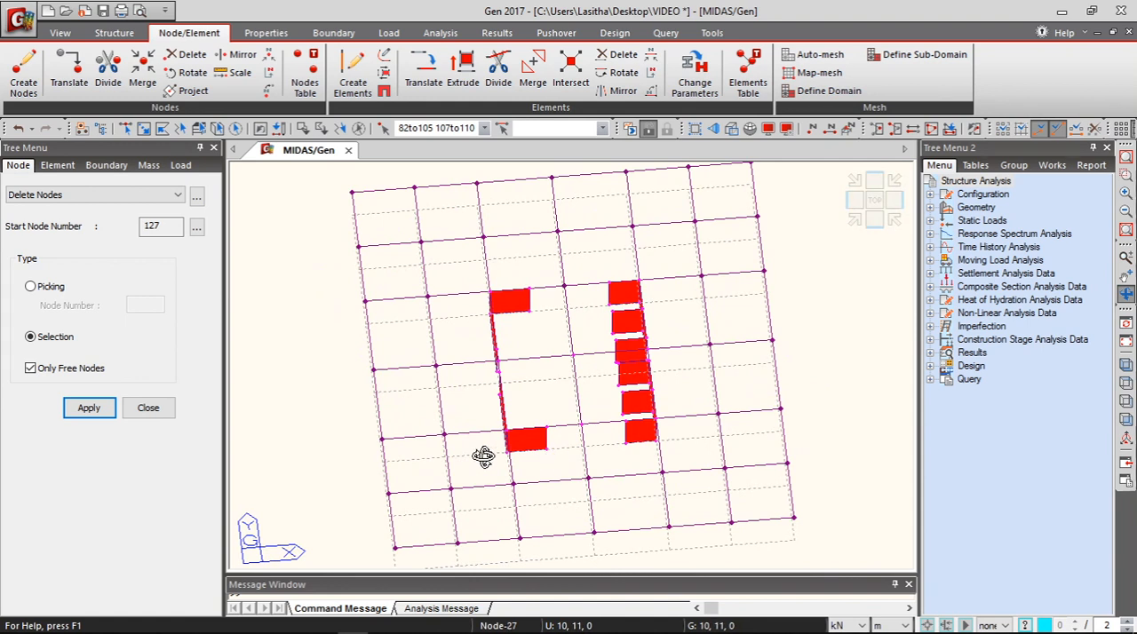
click(123, 131)
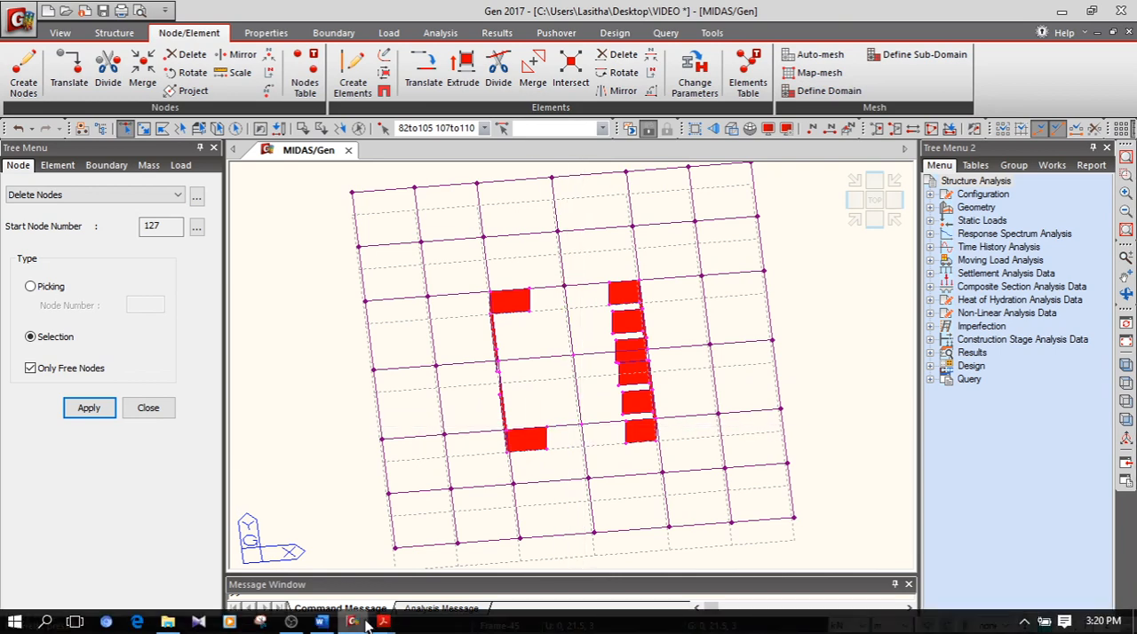
click(338, 622)
scroll(544, 369, down, 10)
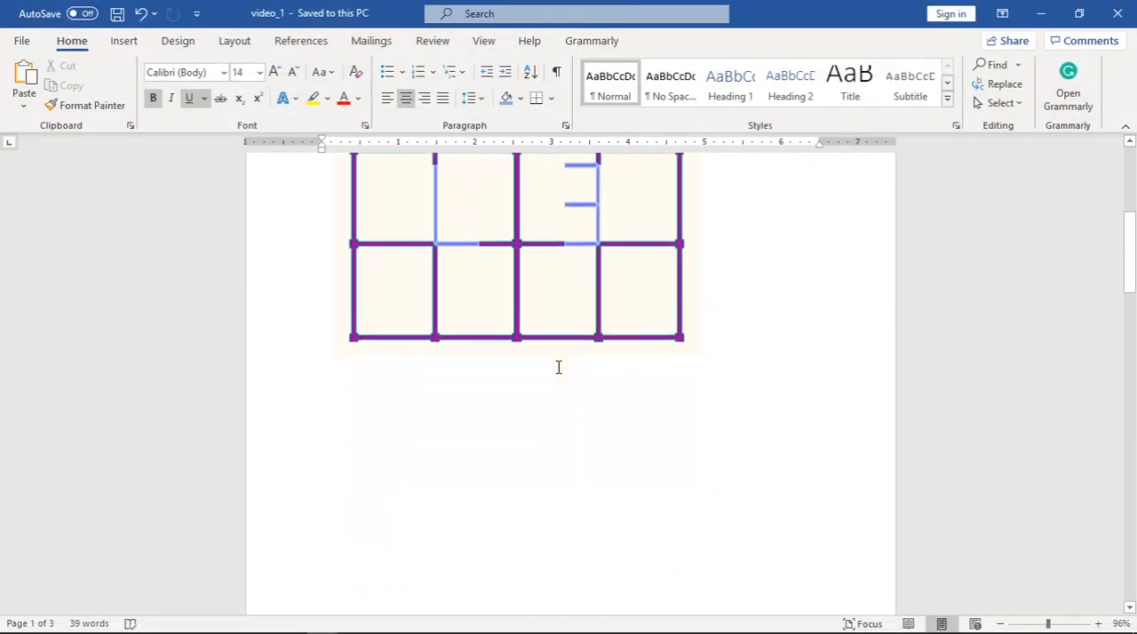
click(1038, 14)
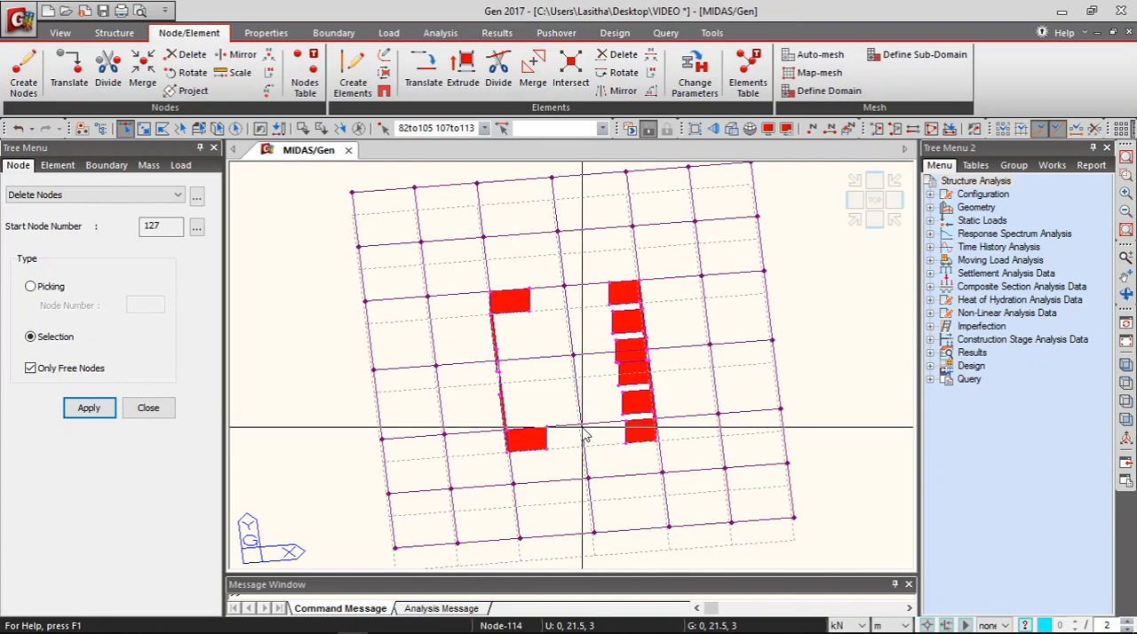
Set up an element extrusion of the selected nodes in isometric view, using Node -> Line Element and the Beam element type.
click(854, 220)
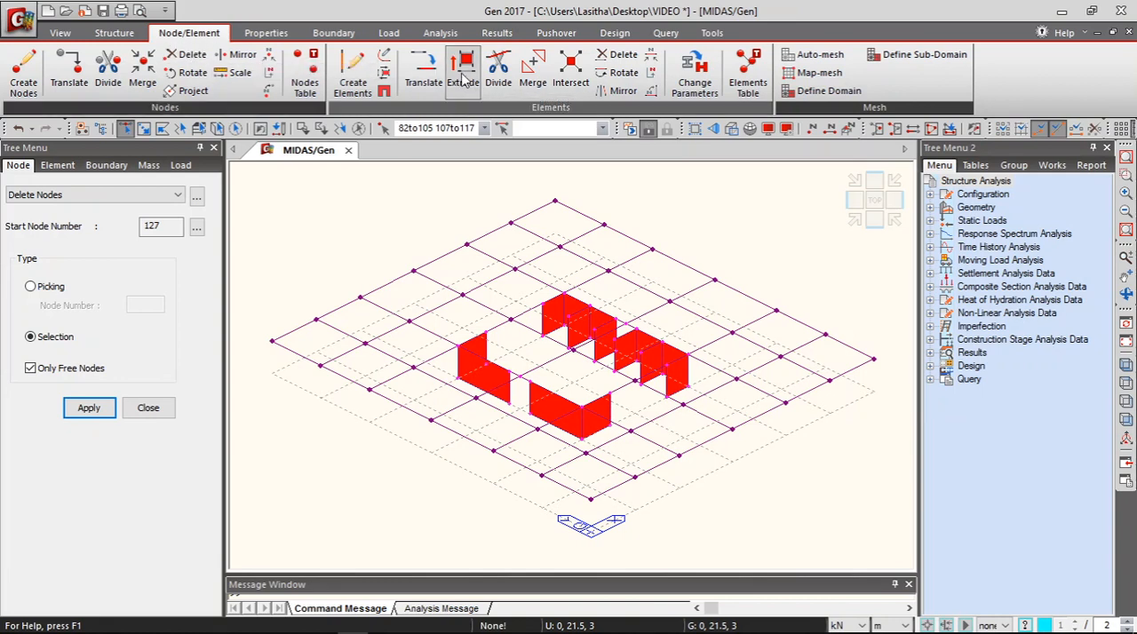
click(423, 71)
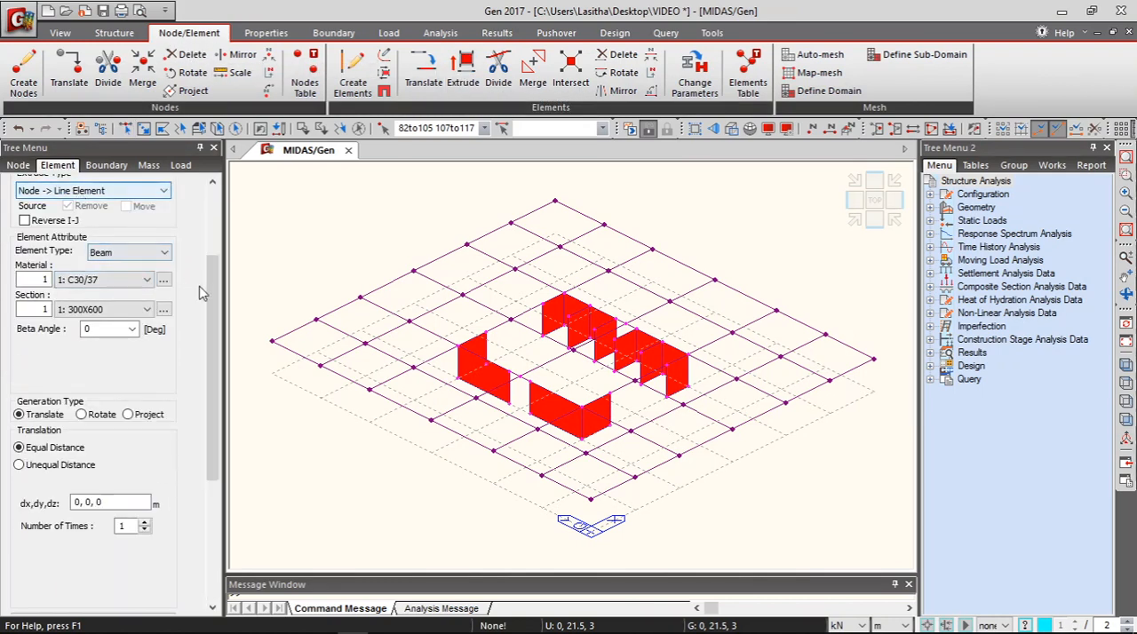
click(112, 193)
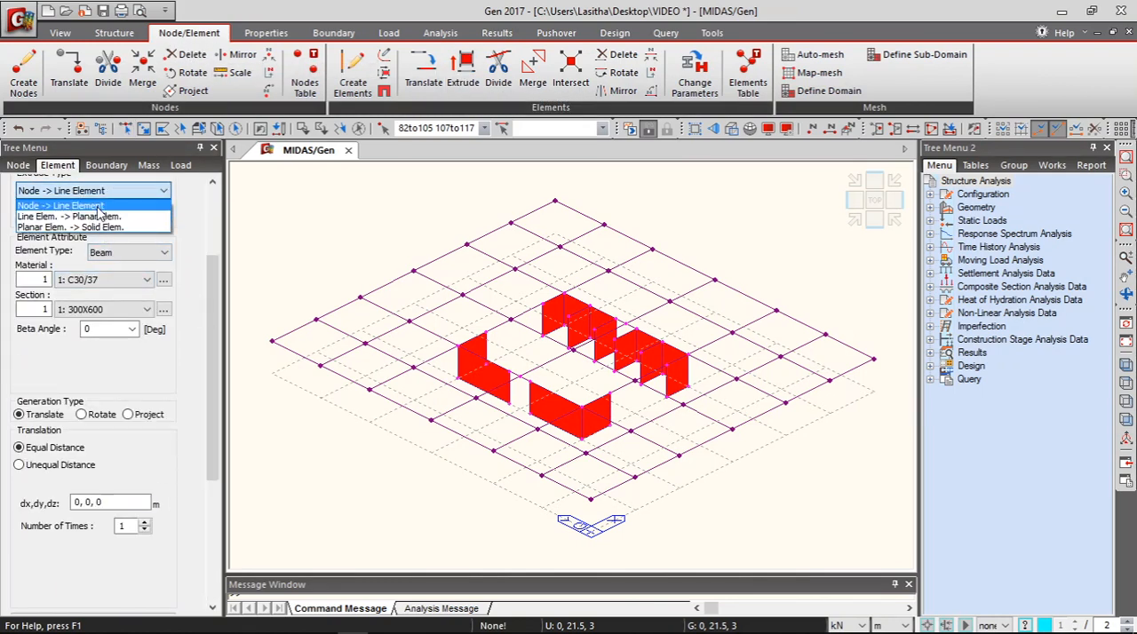
click(101, 206)
click(115, 255)
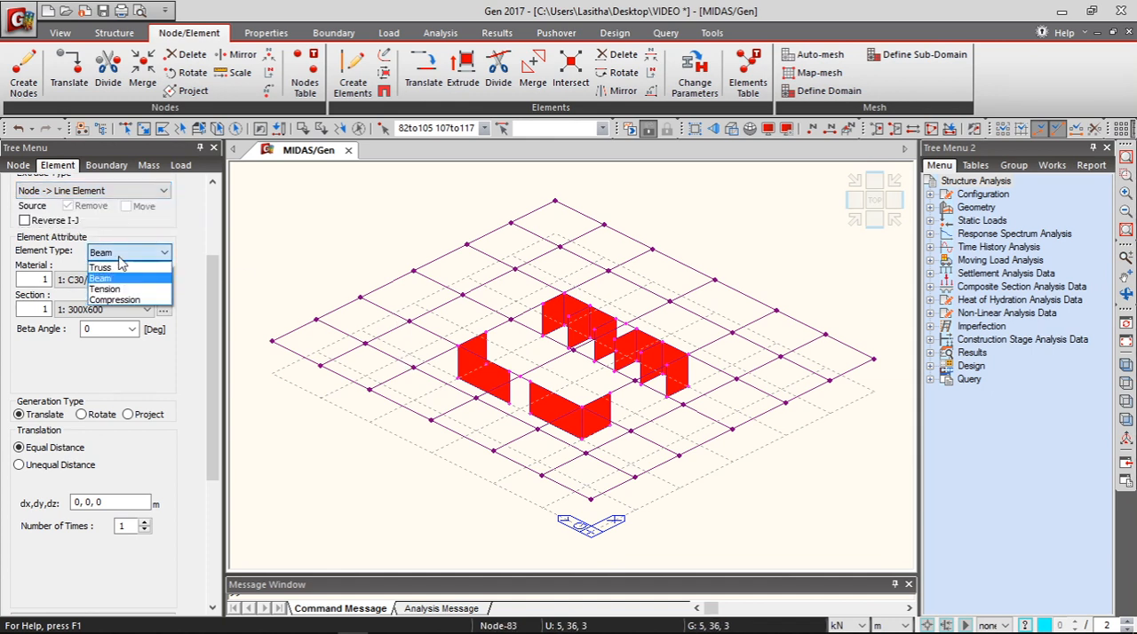
click(123, 280)
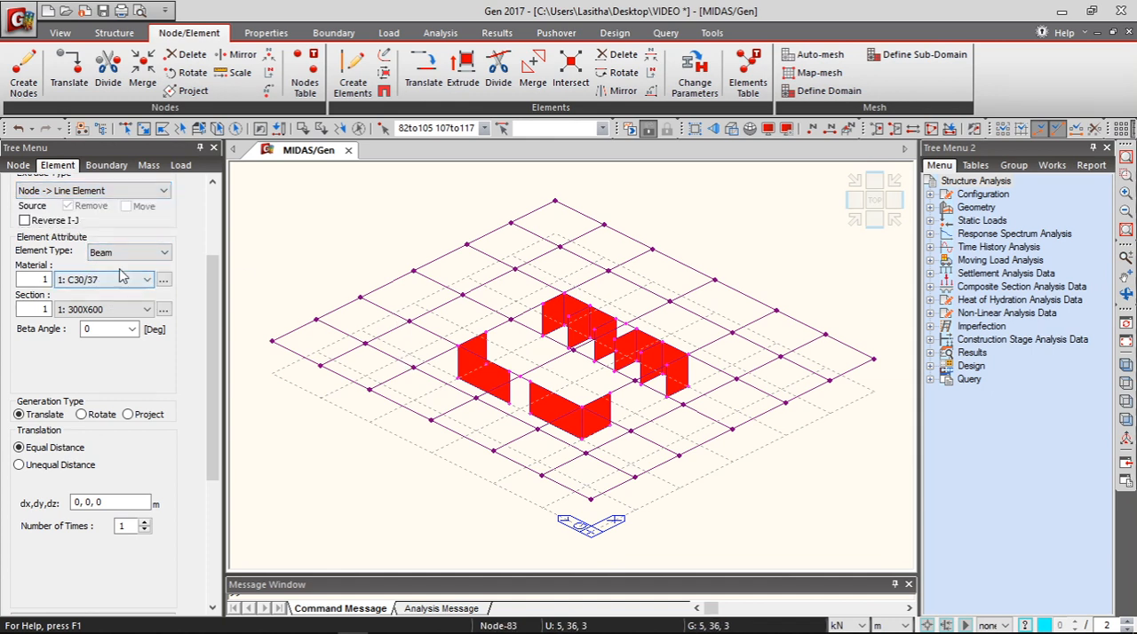
Extrude the selected nodes by 0, 0, -3 m into columns with material C40/50 and section 750X750.
drag(214, 338, 214, 296)
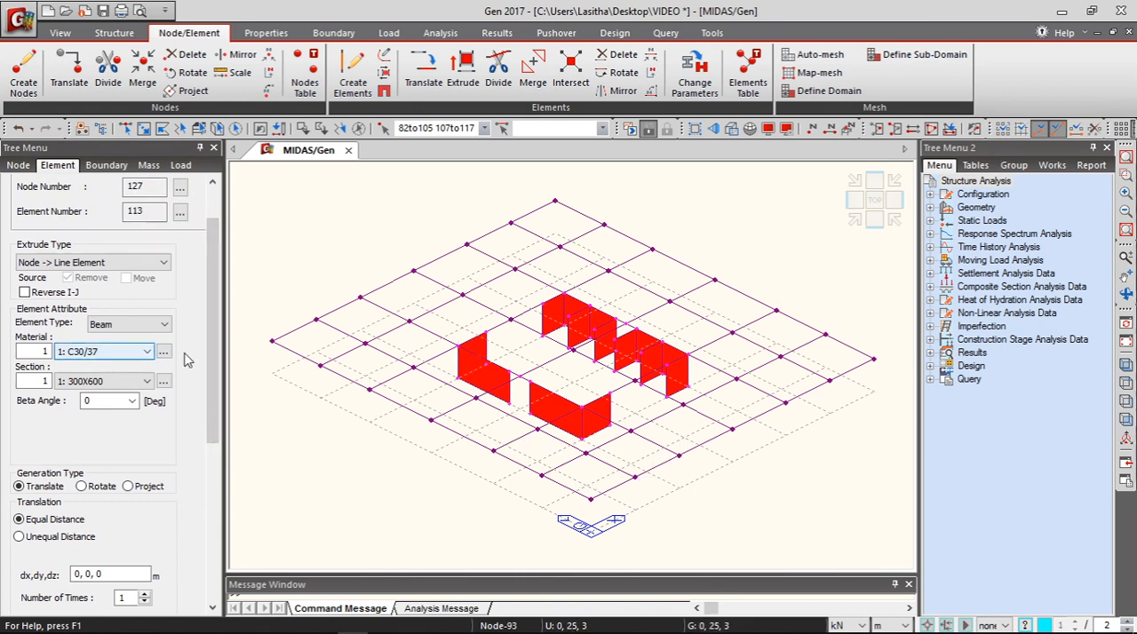
click(133, 352)
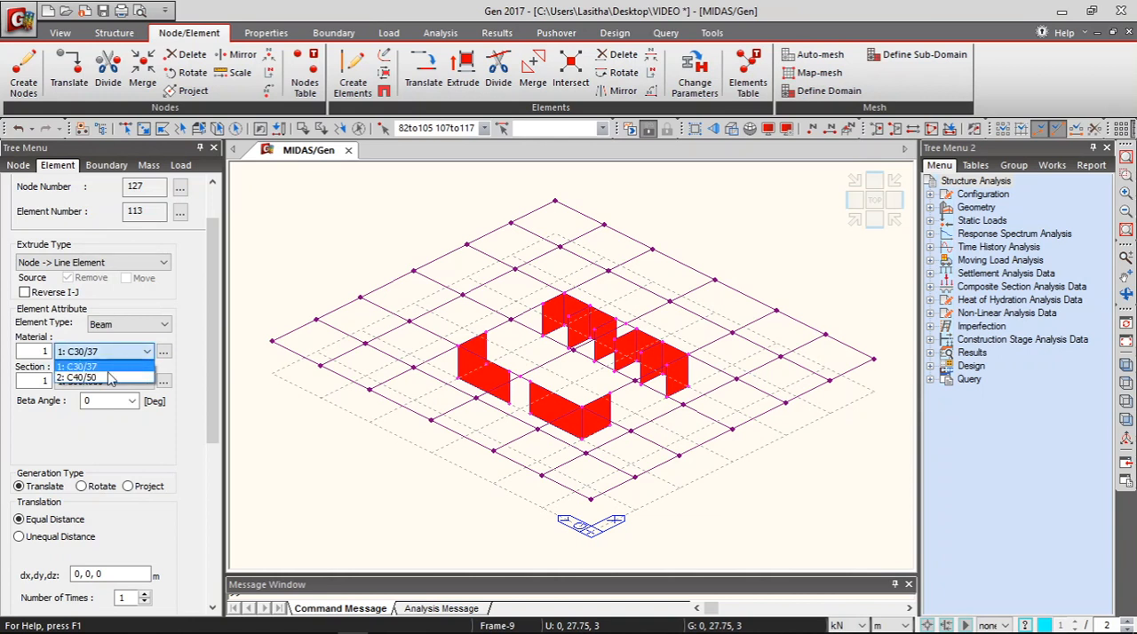
click(93, 373)
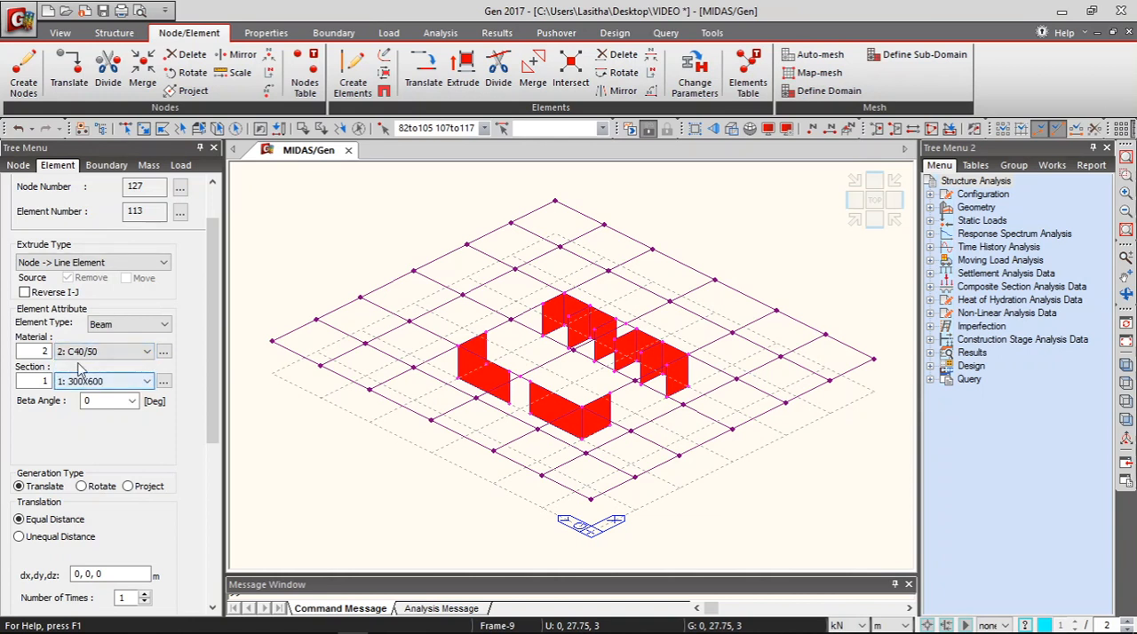
click(127, 383)
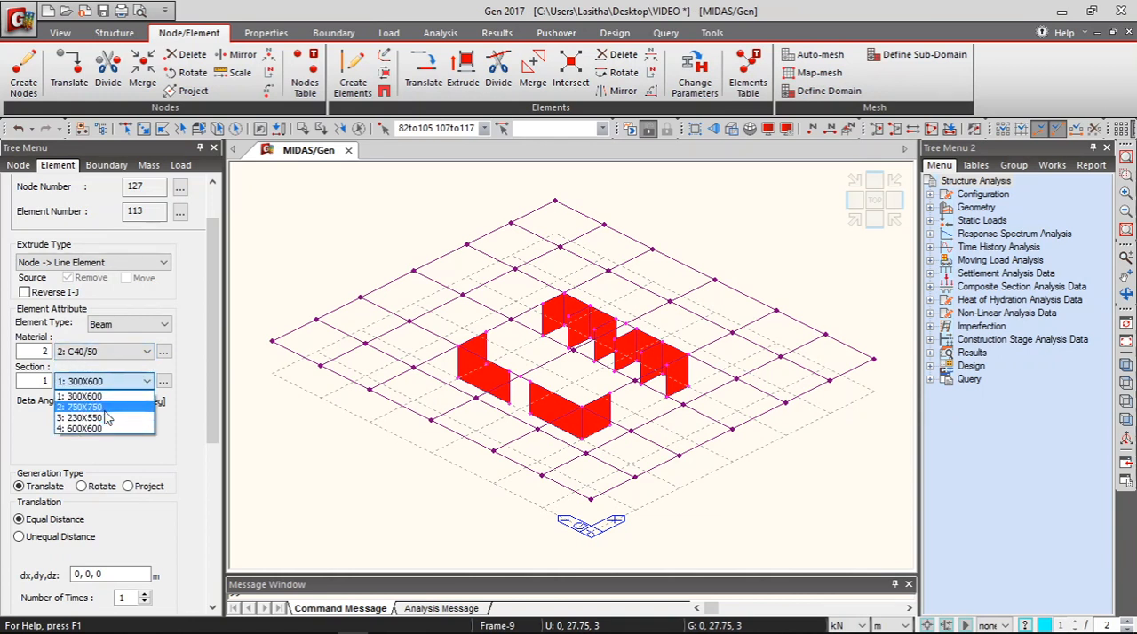
click(89, 406)
drag(211, 261, 213, 370)
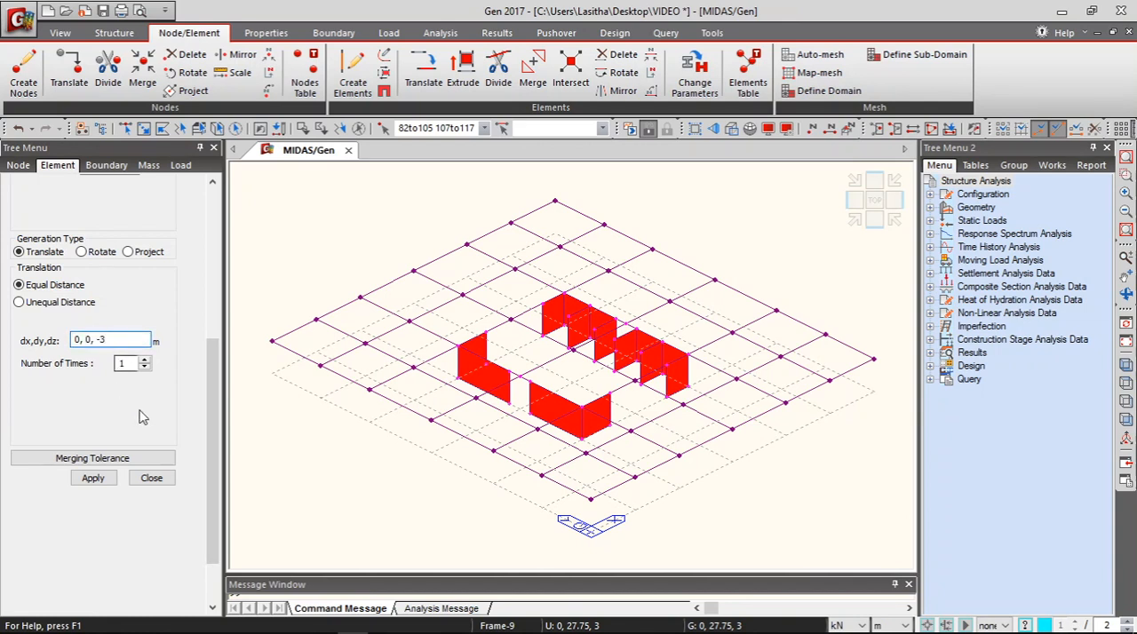
click(92, 478)
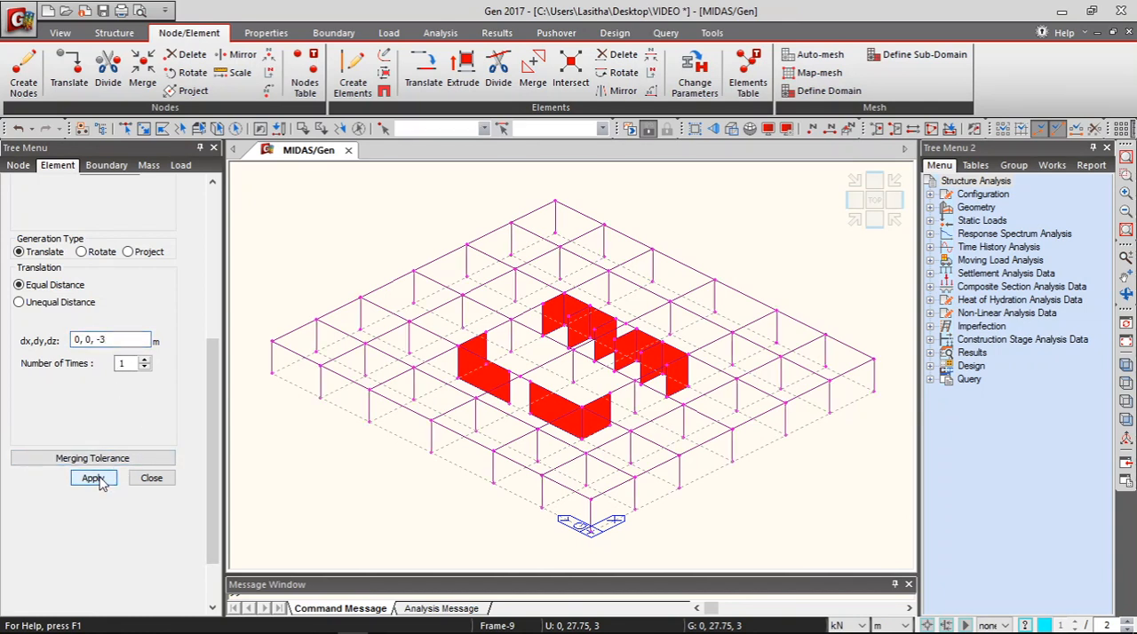
Inspect the extruded columns with hidden-surface rendering and in an elevation view, and return to the isometric wireframe.
click(731, 129)
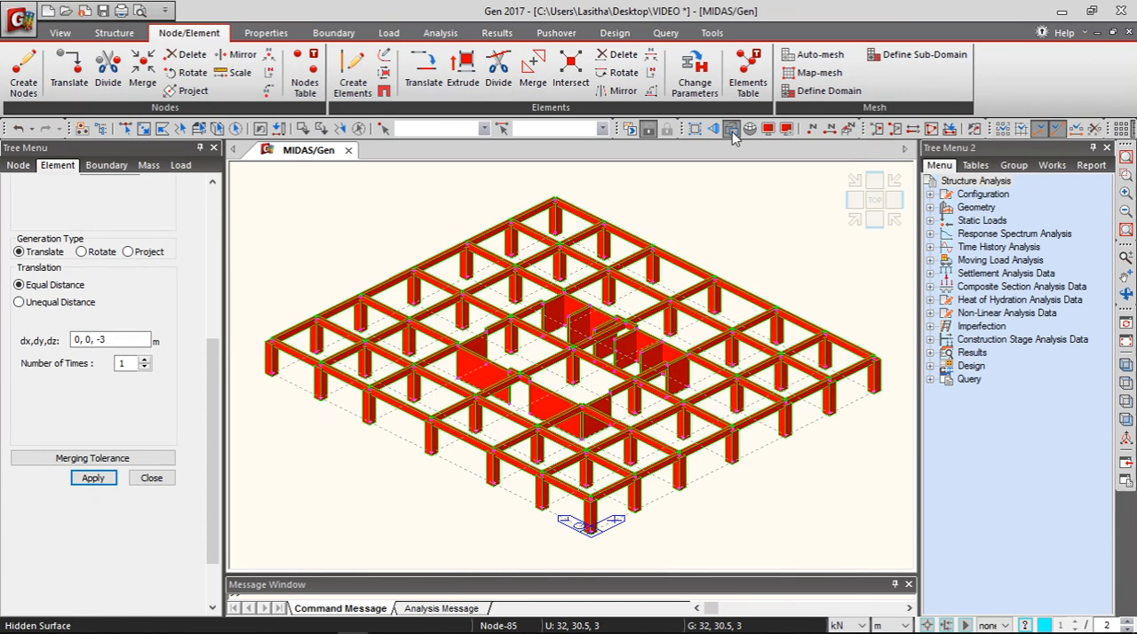
click(732, 131)
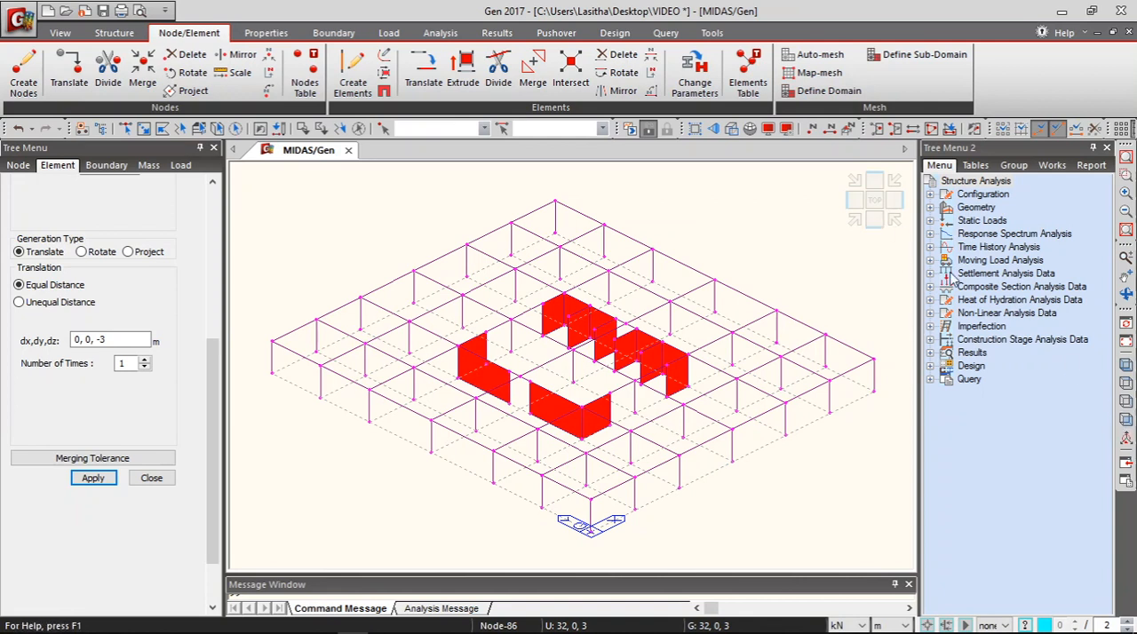
click(1125, 422)
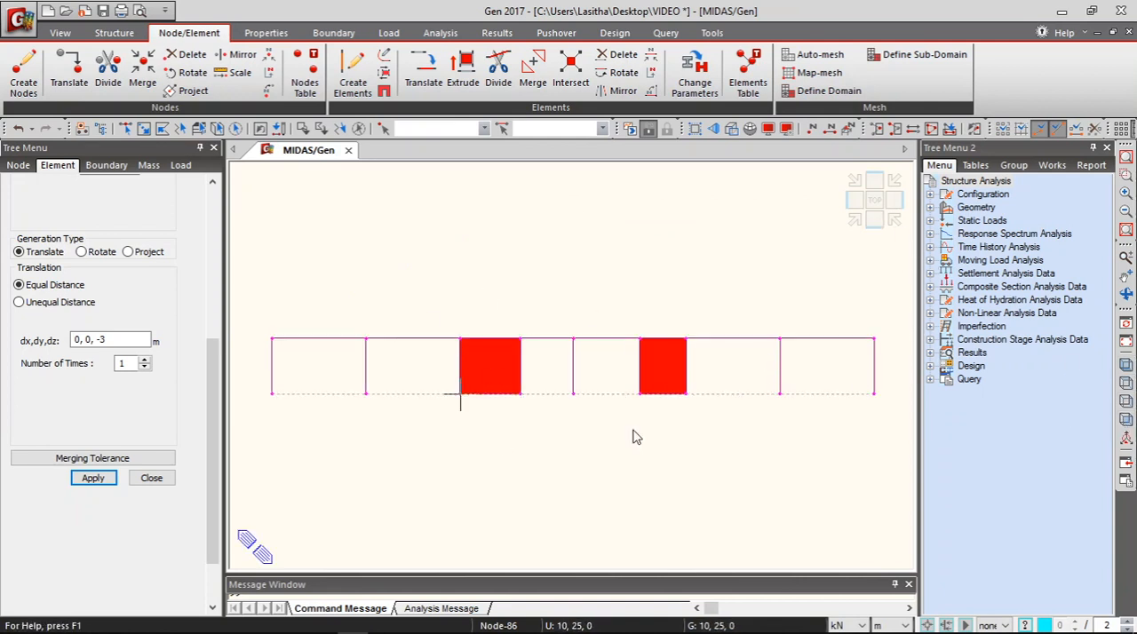
click(854, 220)
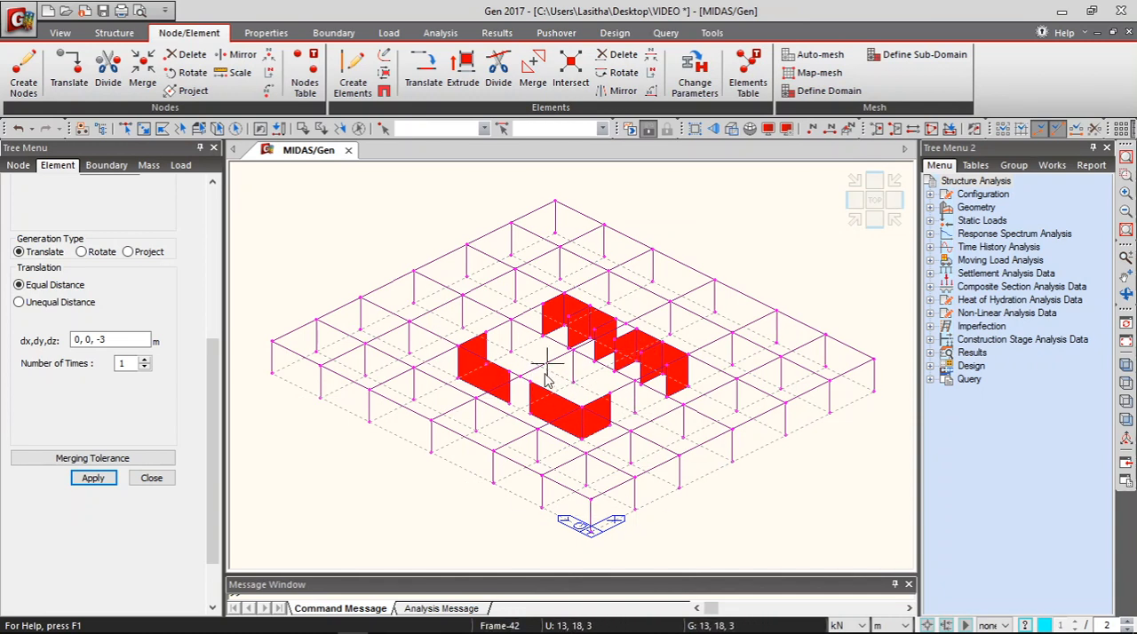
mouse_move(548, 379)
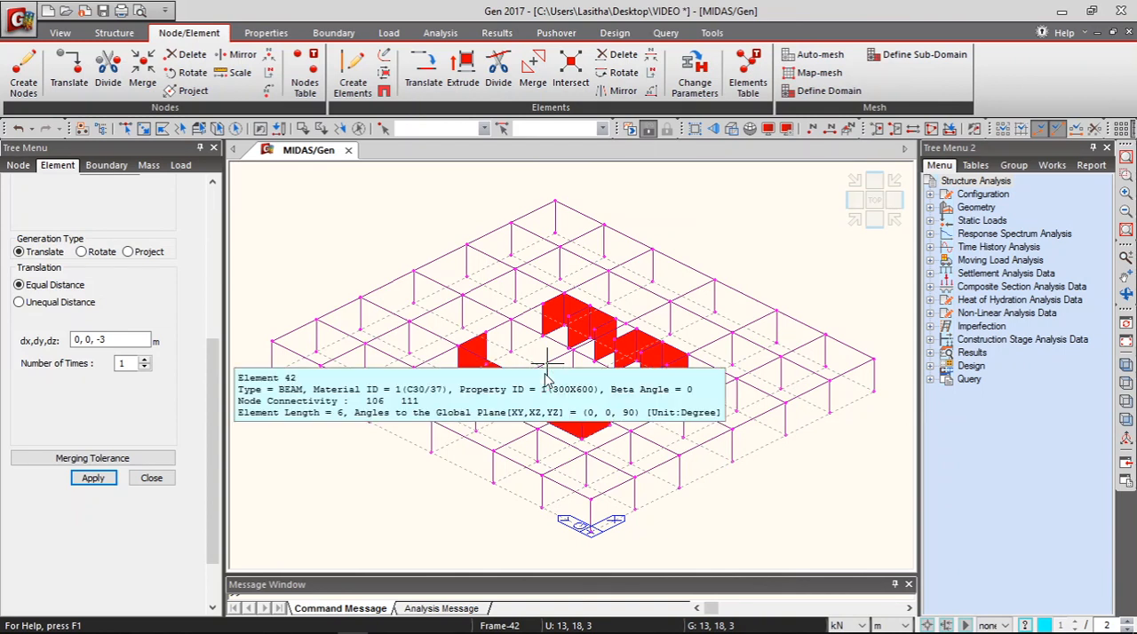